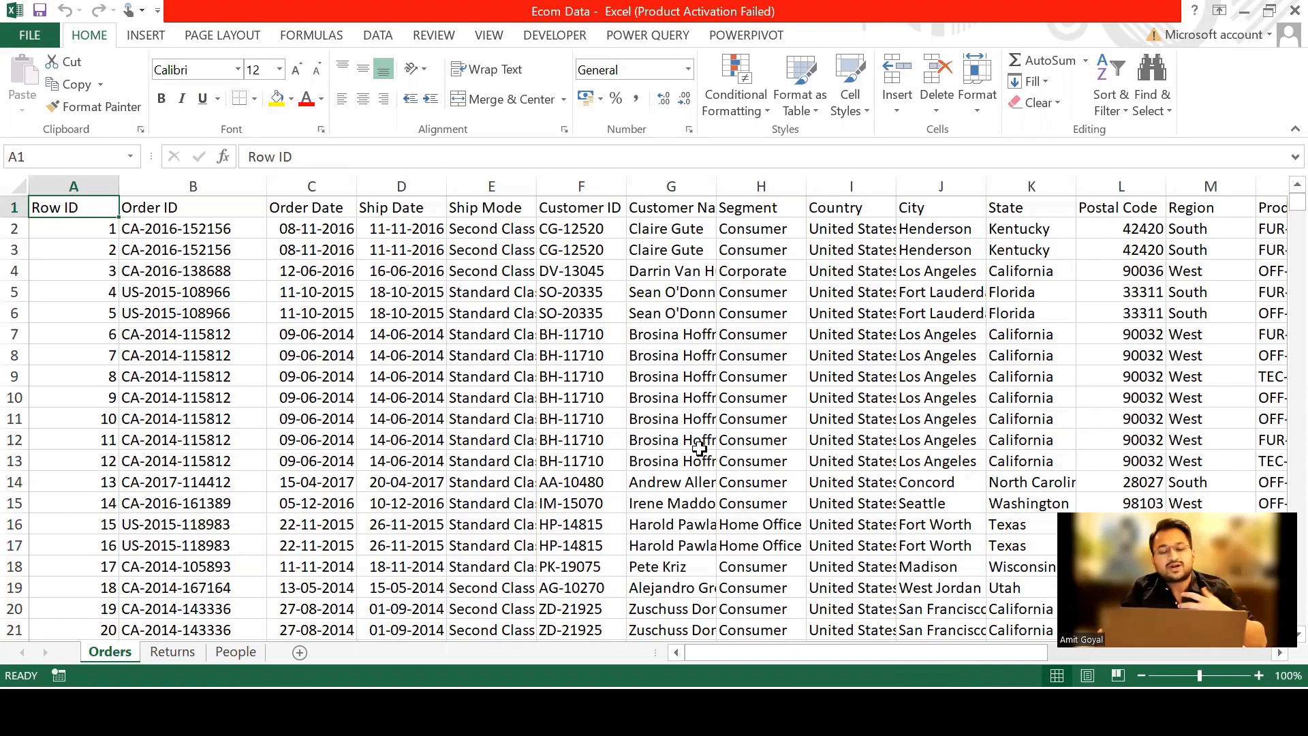
# Examine the Order ID, Order Date and Ship Date columns at the start of the Orders sheet.
pyautogui.press('Right')
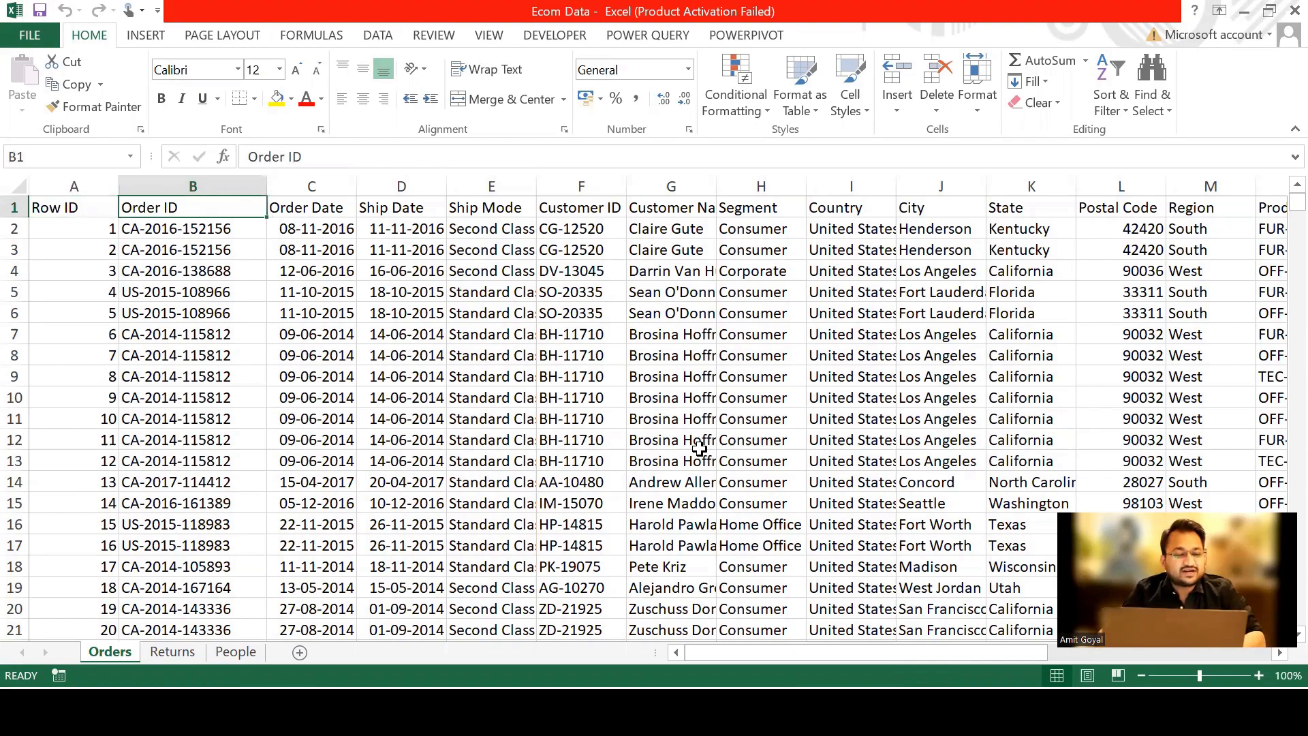
pyautogui.press('Down')
pyautogui.press('Up')
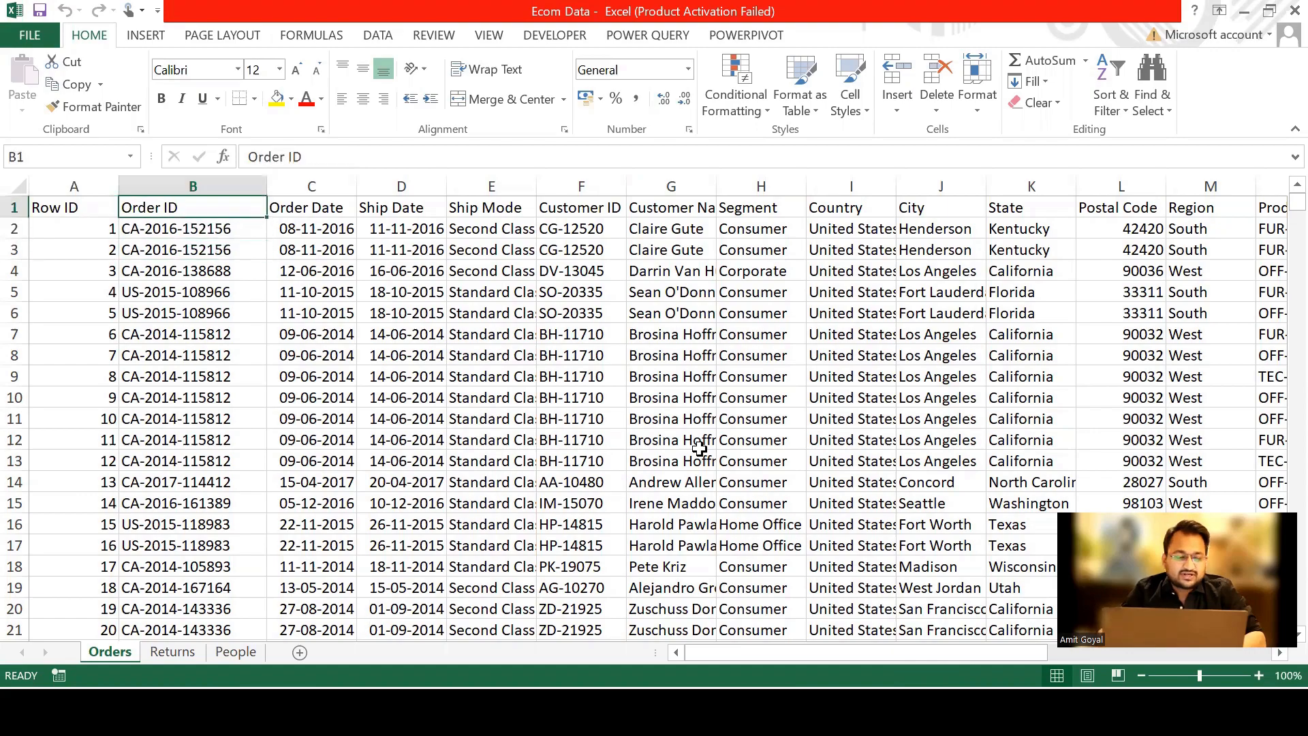
pyautogui.hotkey('shift', 'Down')
pyautogui.hotkey('shift', 'Down')
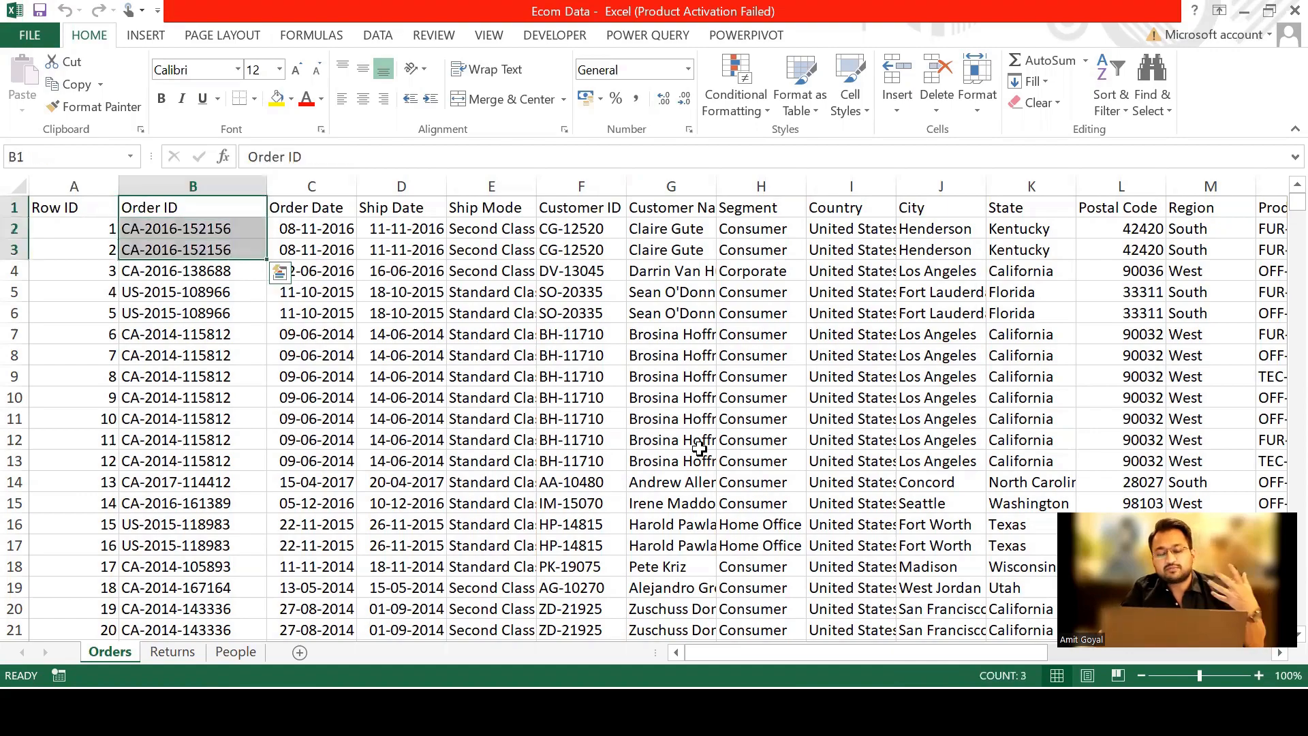
pyautogui.press('Right')
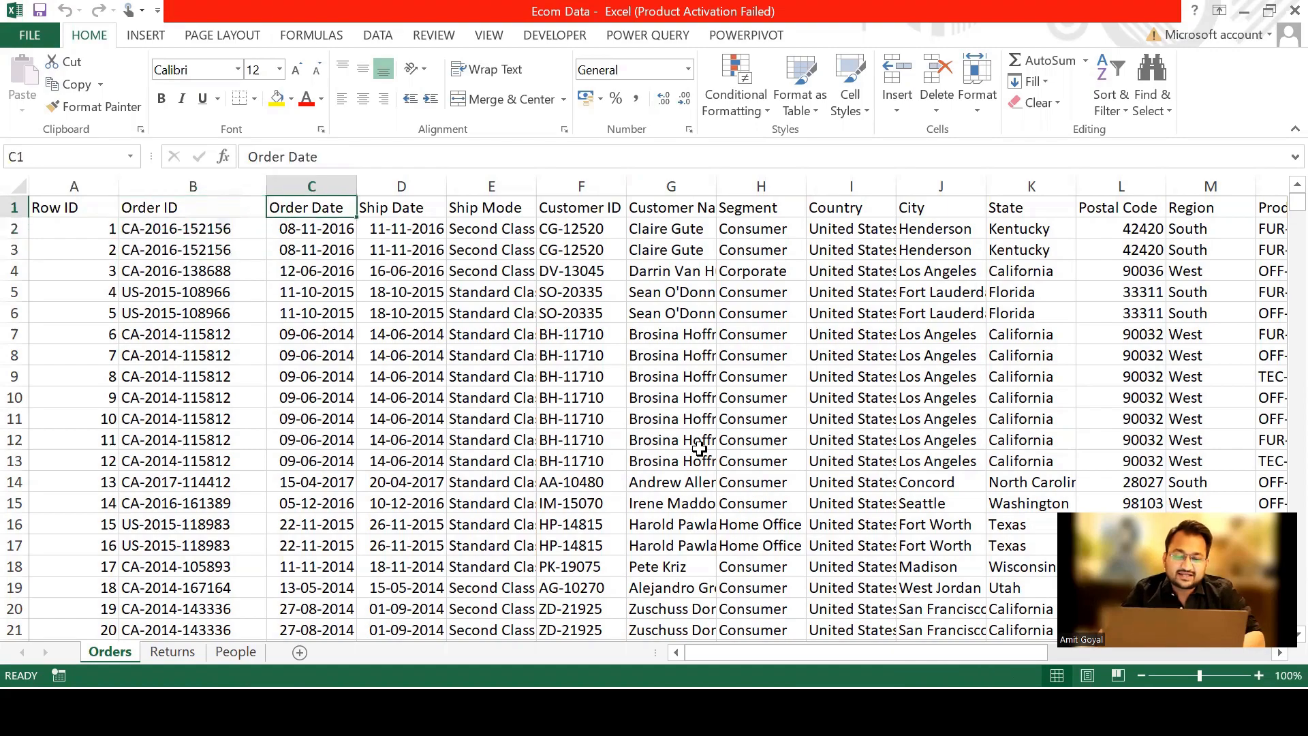
pyautogui.press('Down')
pyautogui.press('Down')
pyautogui.press('Up')
pyautogui.press('Up')
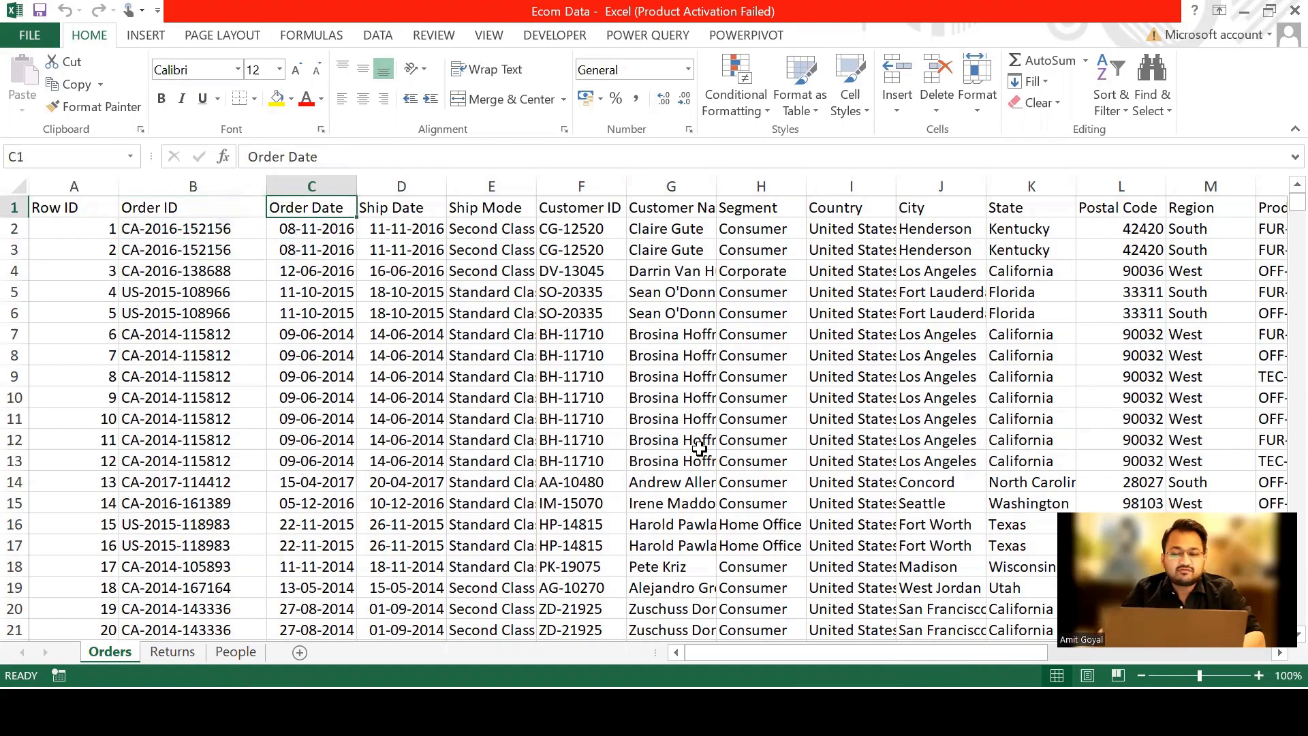
pyautogui.hotkey('shift', 'Down')
pyautogui.hotkey('shift', 'Right')
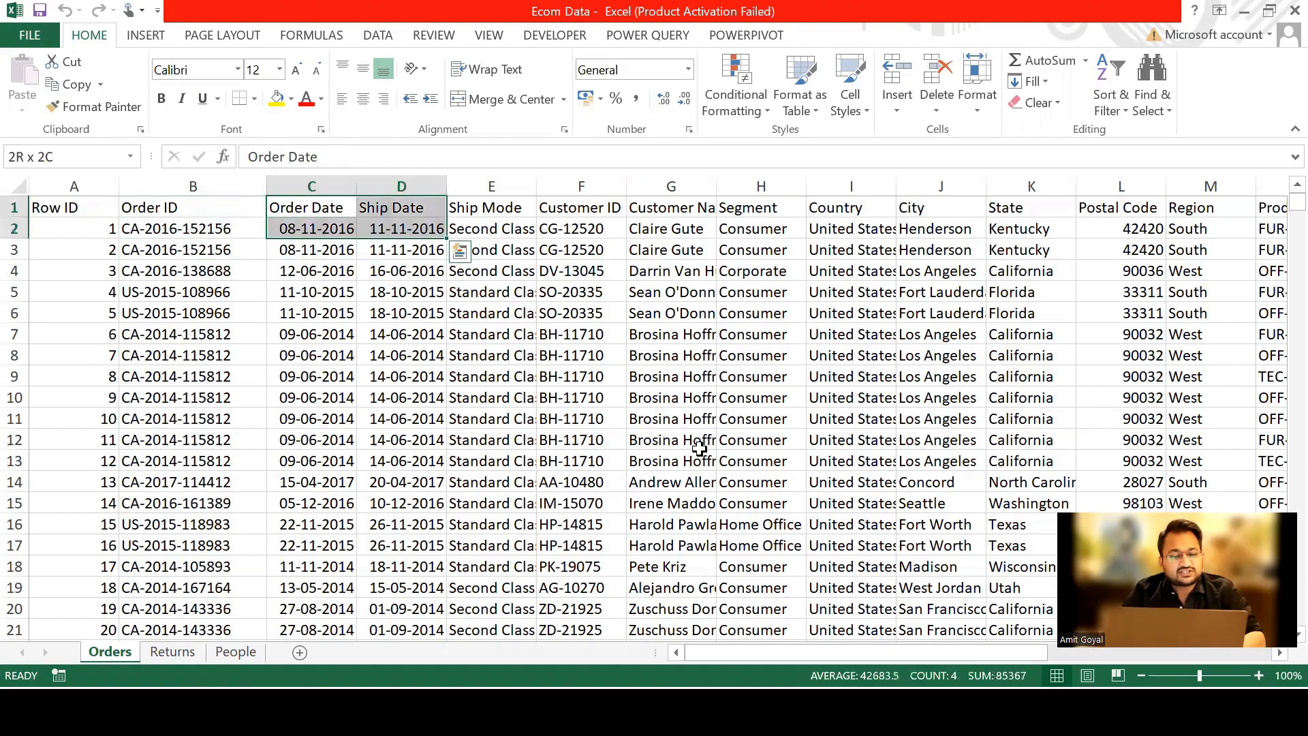
# Review the Orders sheet's customer, segment, location and product columns, from Customer ID through to Category.
pyautogui.press('Right')
pyautogui.press('Right')
pyautogui.press('Right')
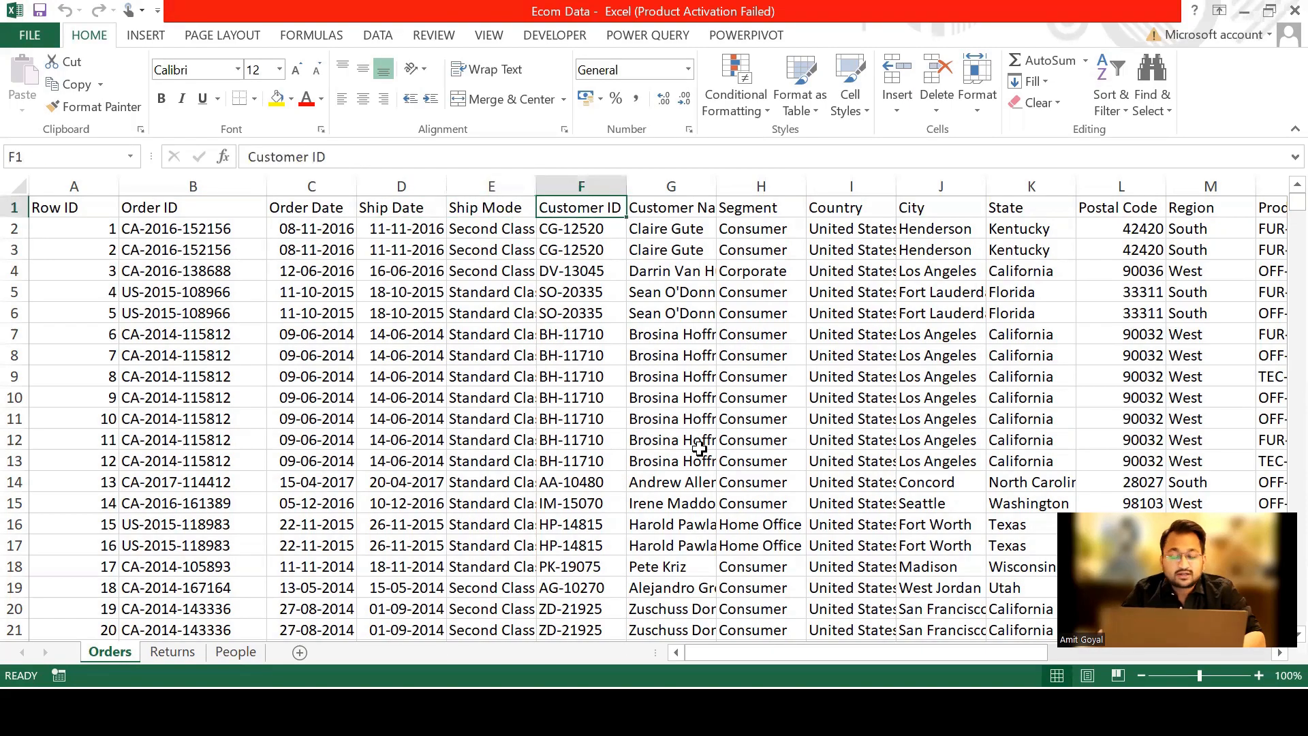
pyautogui.hotkey('shift', 'Down')
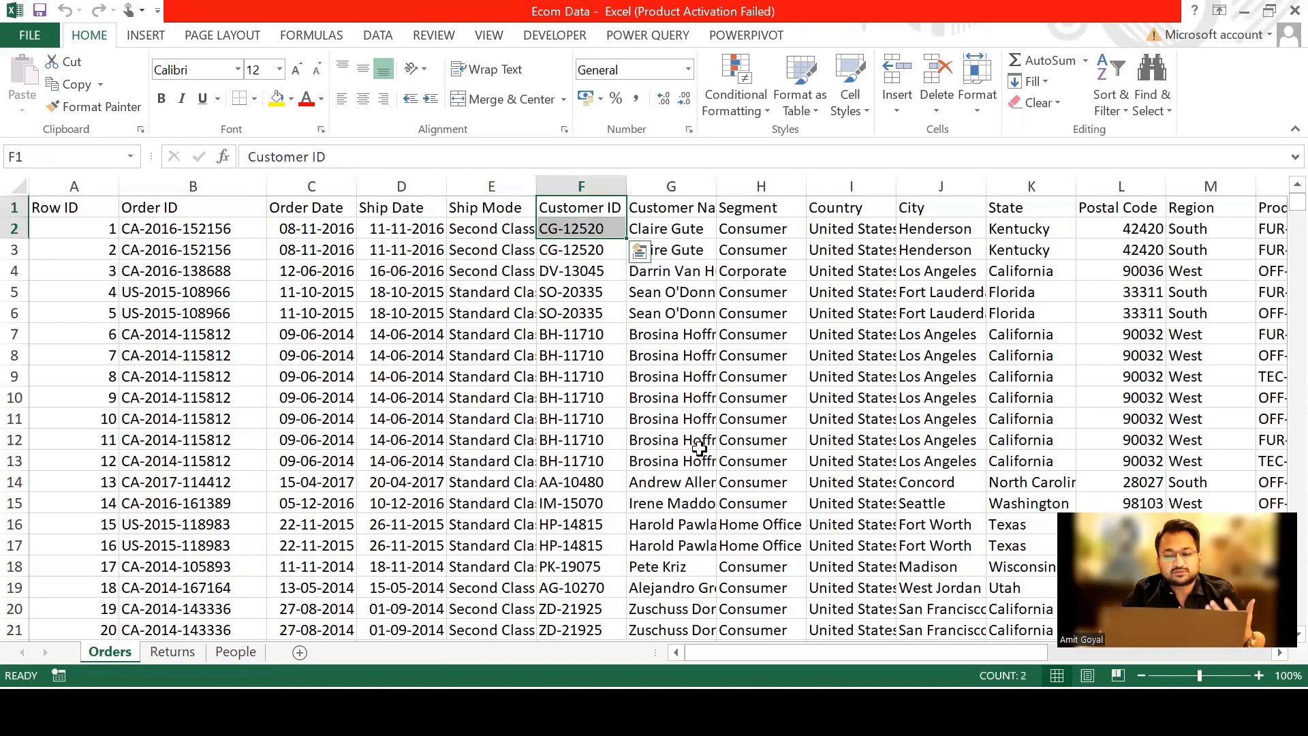
pyautogui.press('Right')
pyautogui.press('Right')
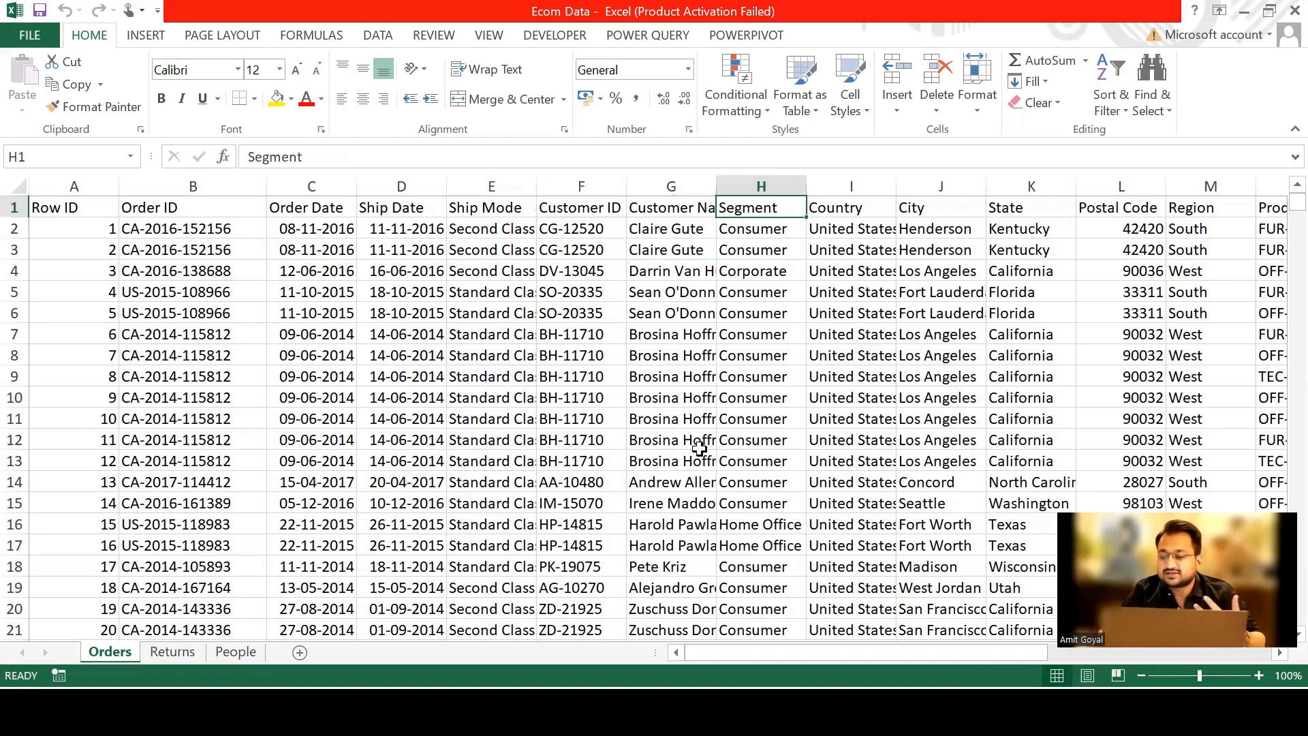
pyautogui.press('Right')
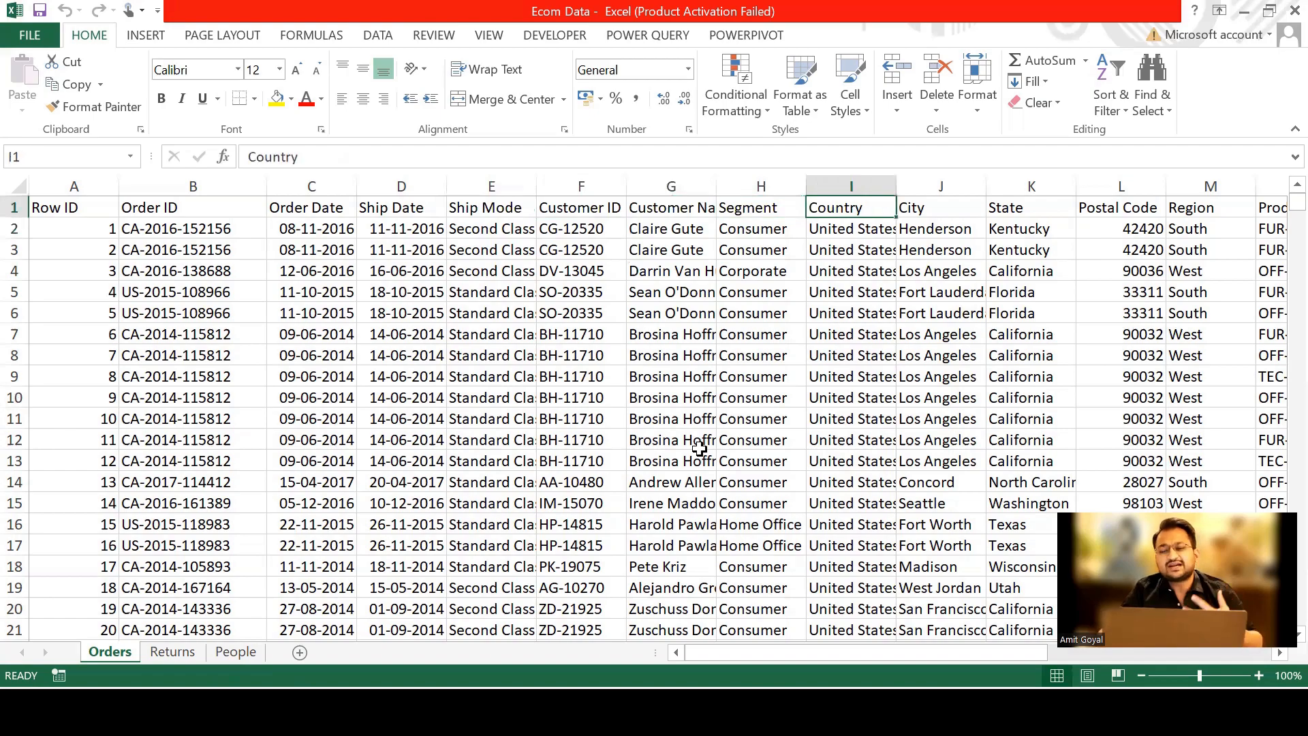
pyautogui.press('Right')
pyautogui.press('Right')
pyautogui.press('Right')
pyautogui.press('Right')
pyautogui.press('Right')
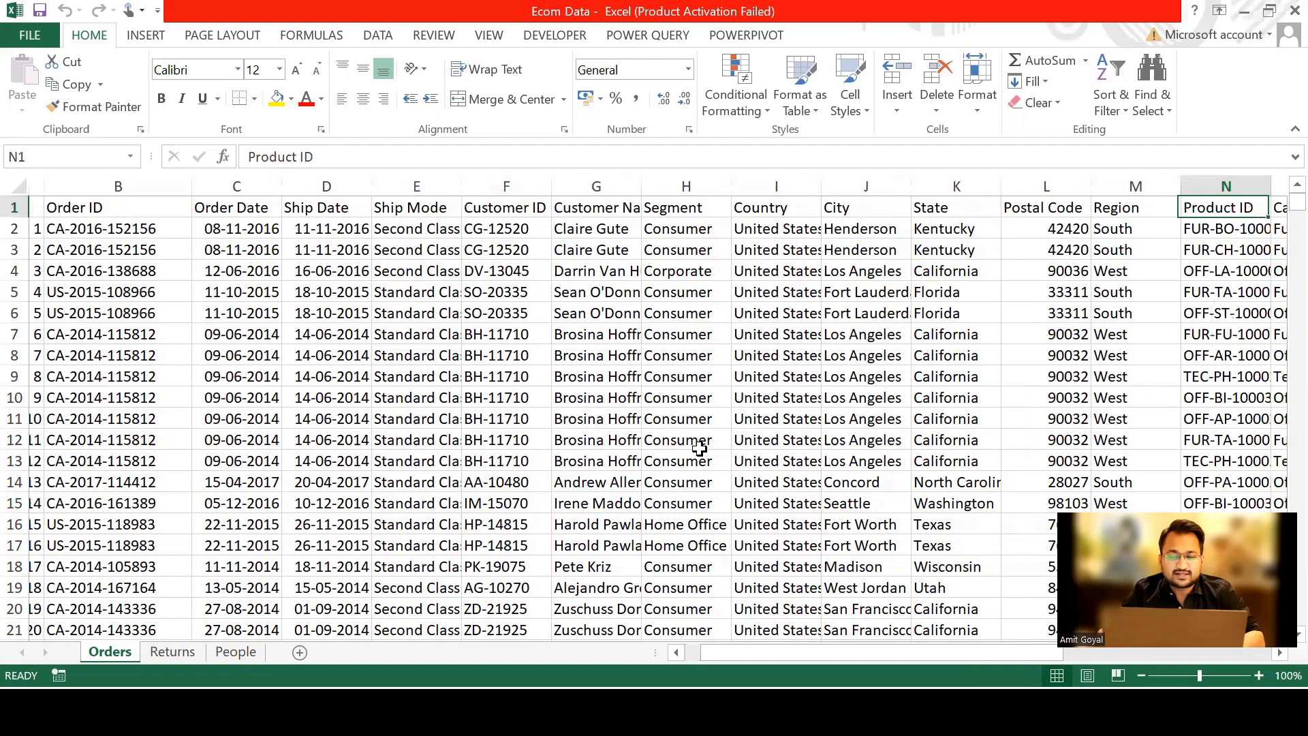
pyautogui.press('Right')
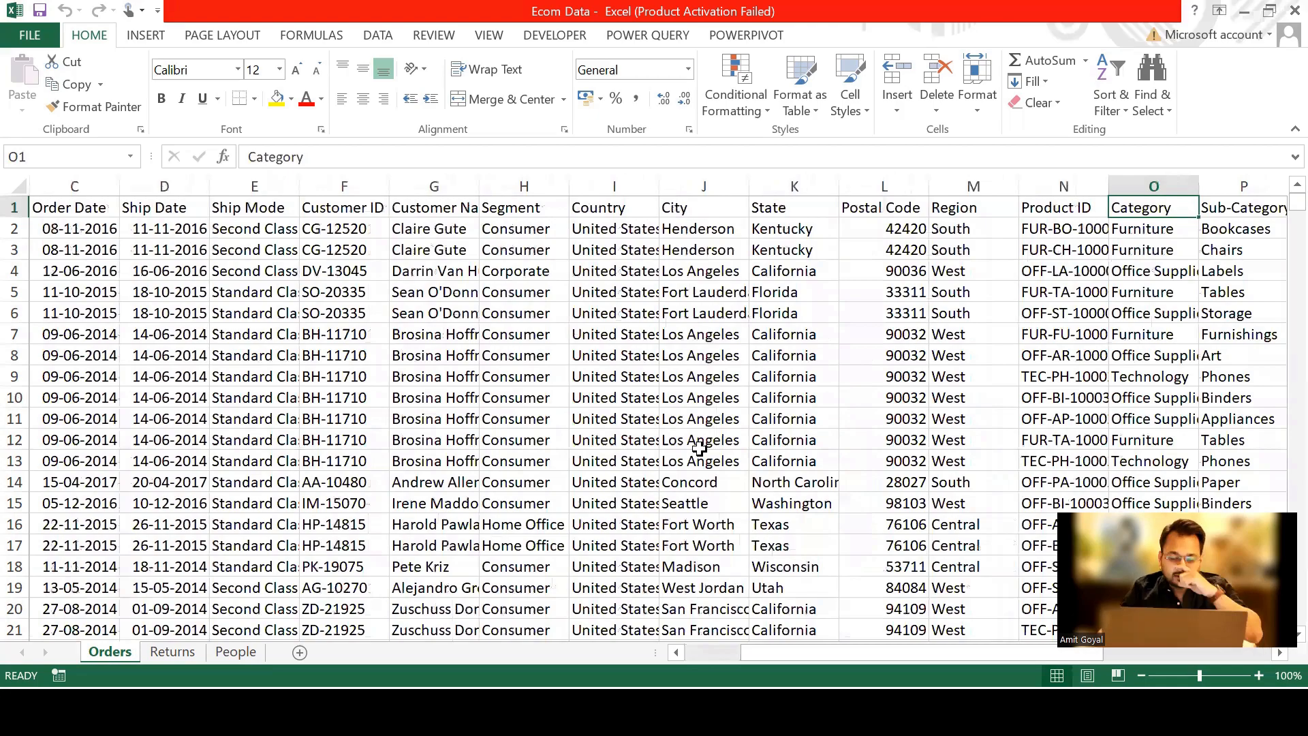
# Review the remaining Orders columns from Product ID through Category, Product Name, Sales, Quantity and Discount to Profit.
pyautogui.press('Left')
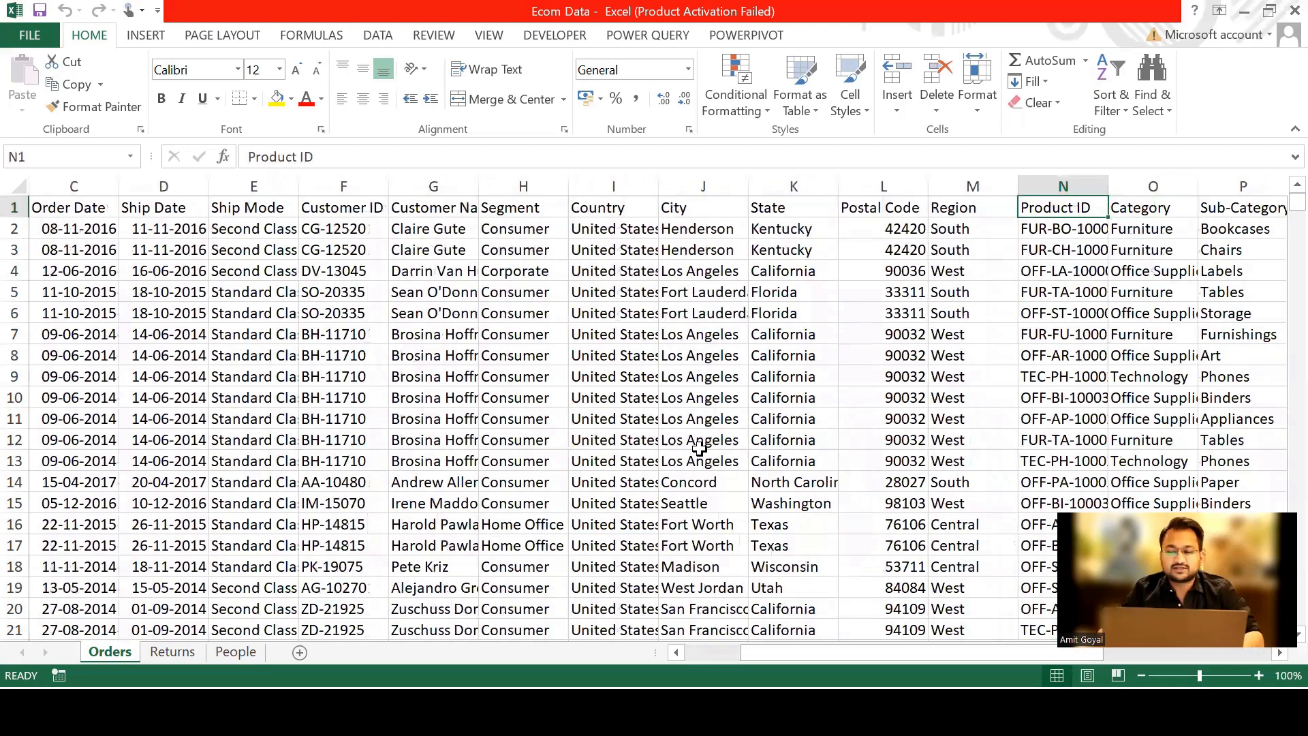
pyautogui.press('Right')
pyautogui.press('Down')
pyautogui.press('Up')
pyautogui.press('Right')
pyautogui.press('Right')
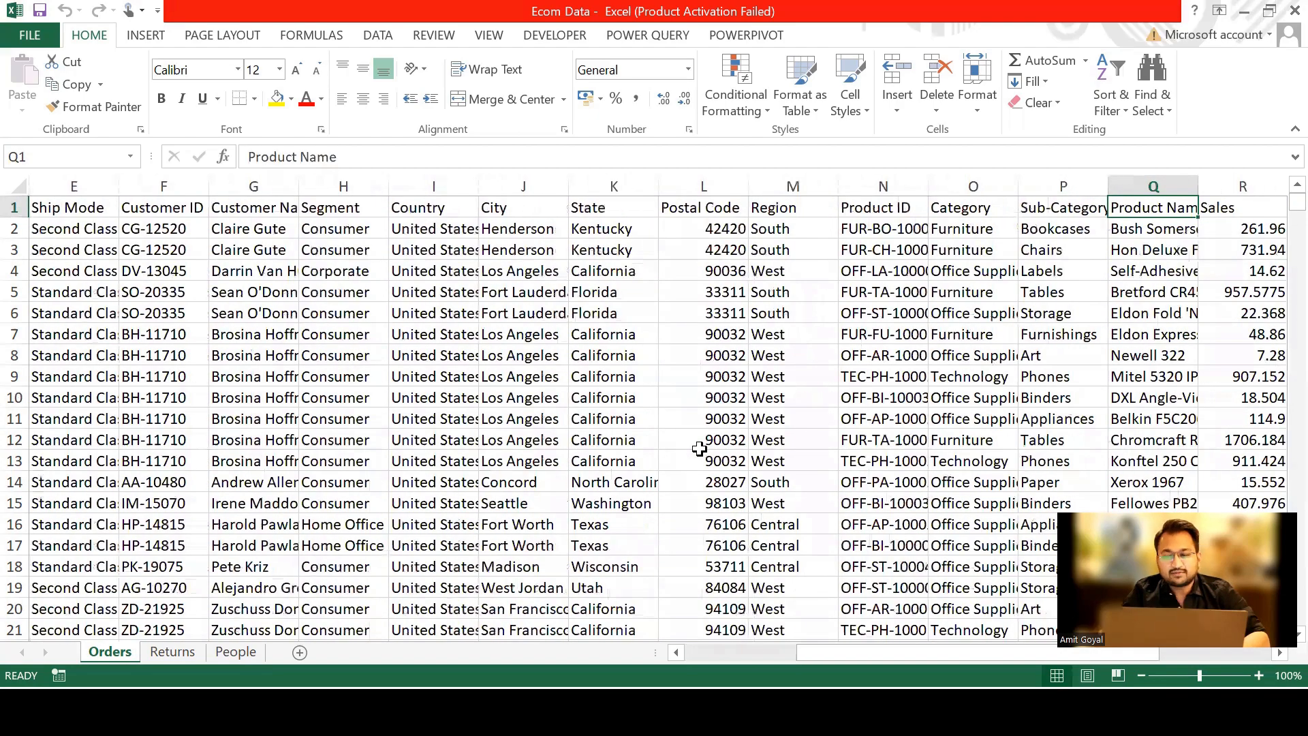
pyautogui.press('Right')
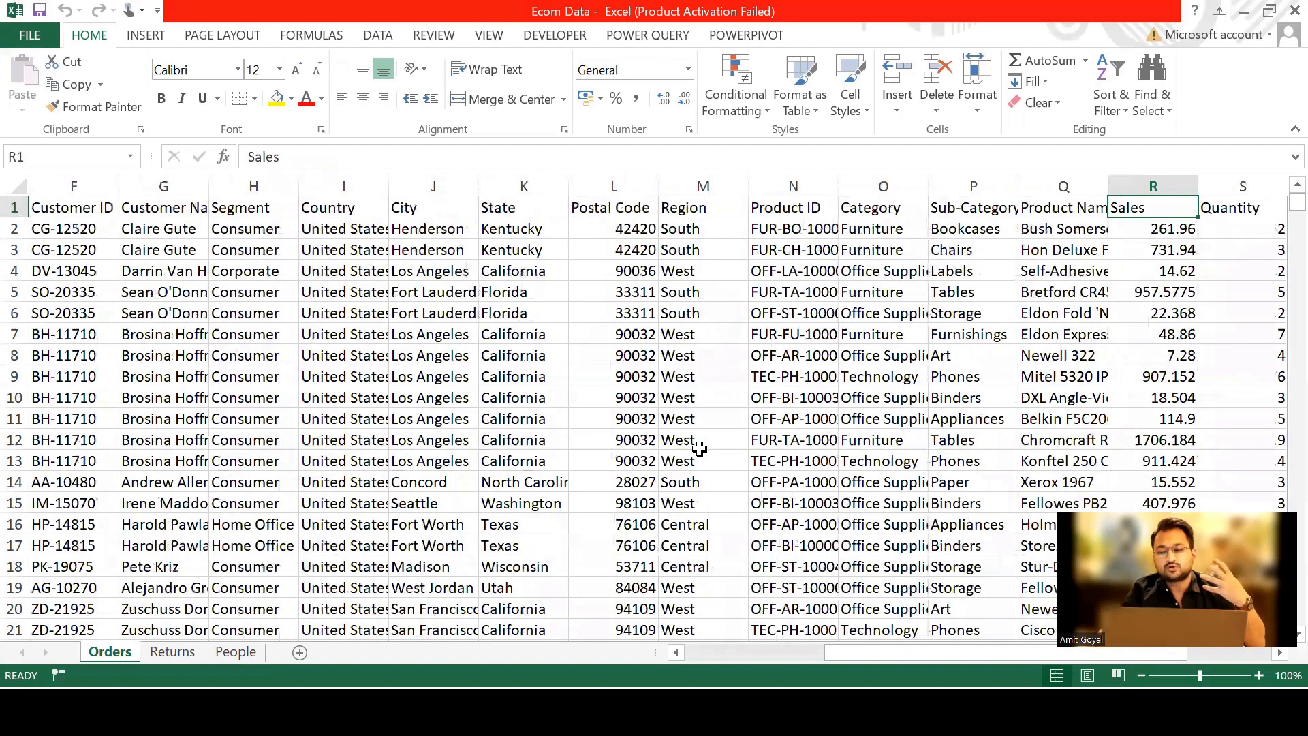
pyautogui.press('Right')
pyautogui.press('Right')
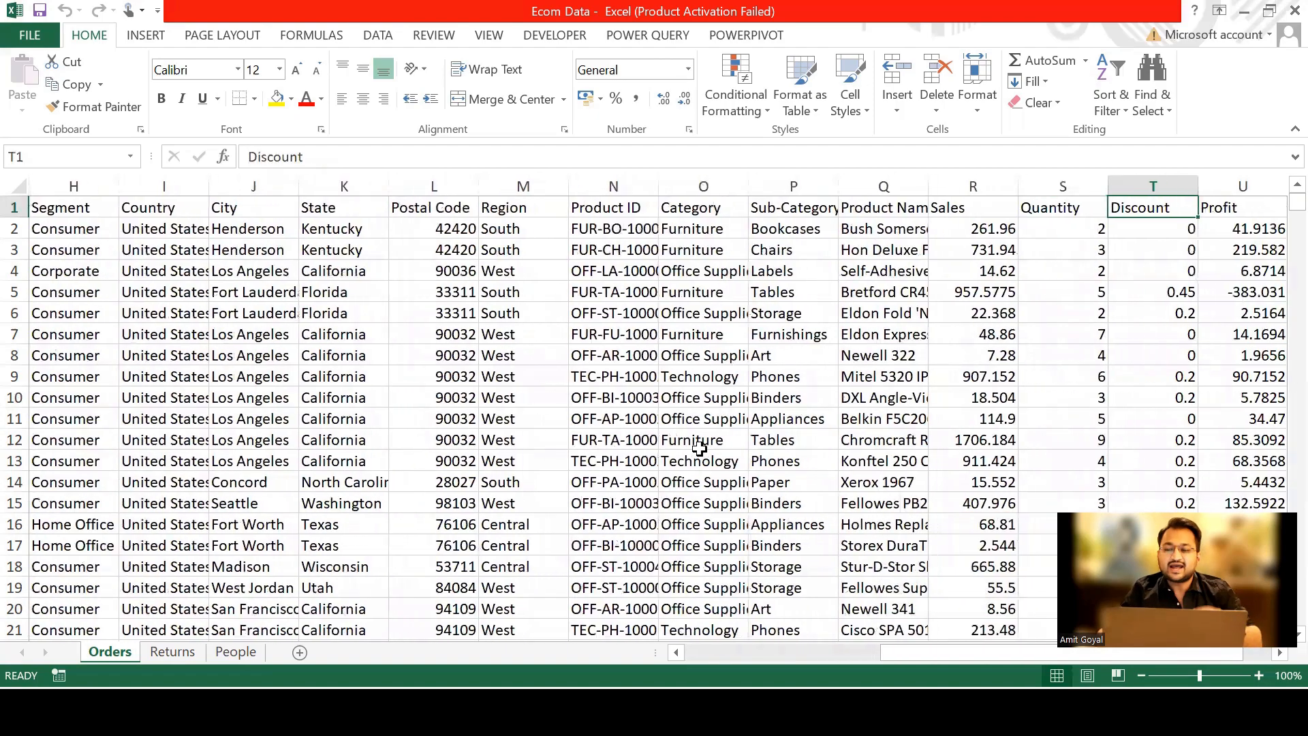
pyautogui.press('Right')
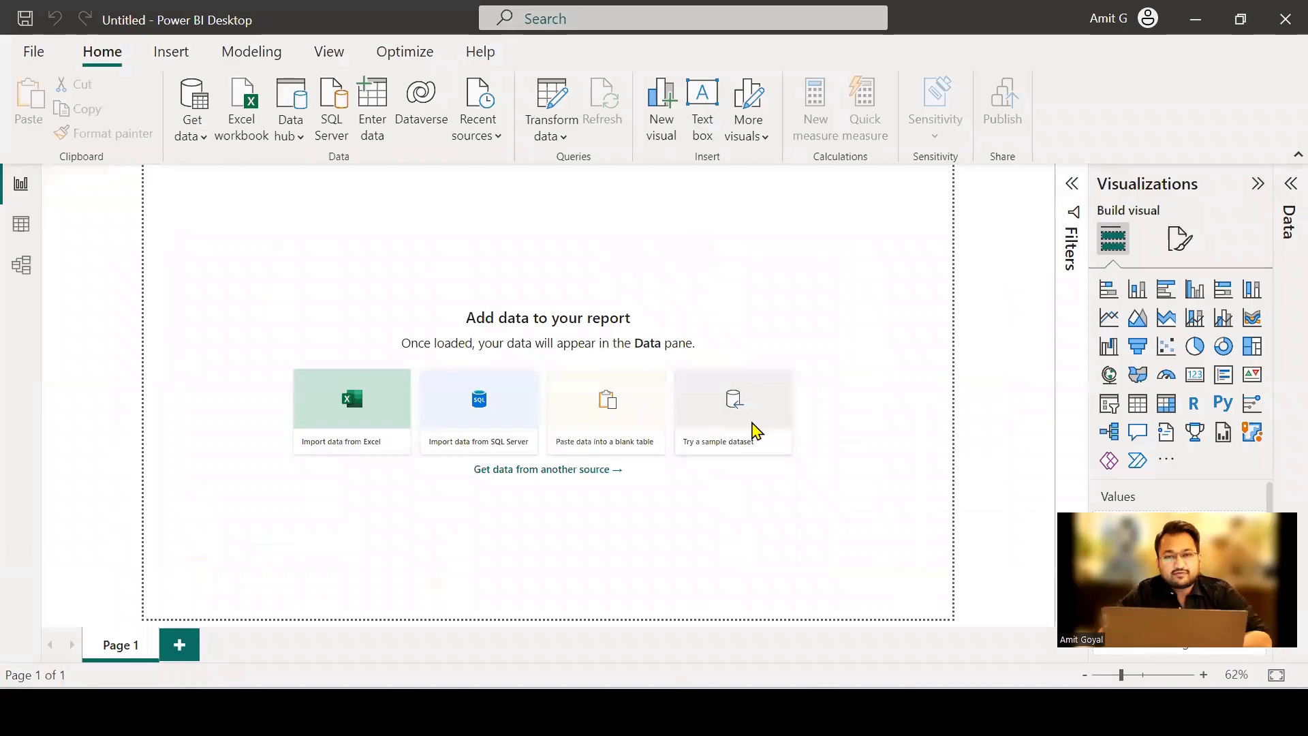
# Switch to Power BI Desktop and connect to the Excel workbook Ecom Data in the Skills4Chasers folder.
pyautogui.click(757, 431)
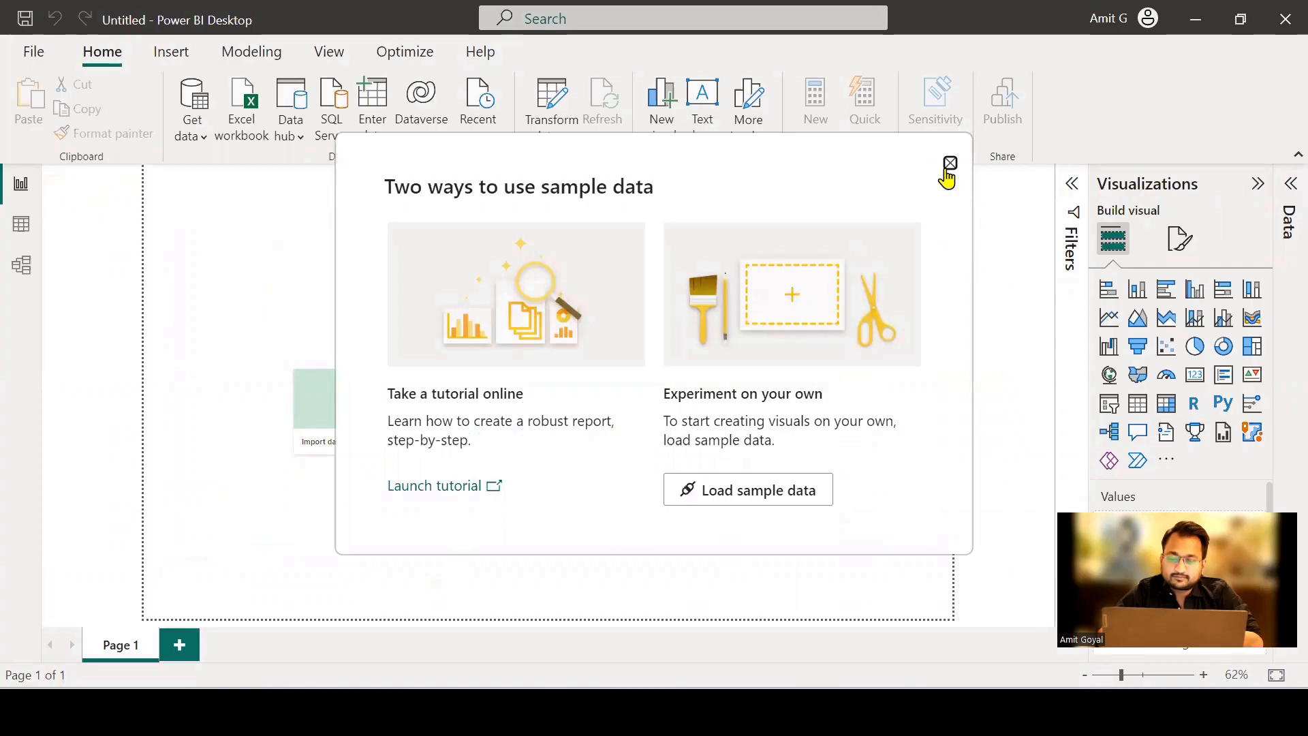
pyautogui.click(951, 164)
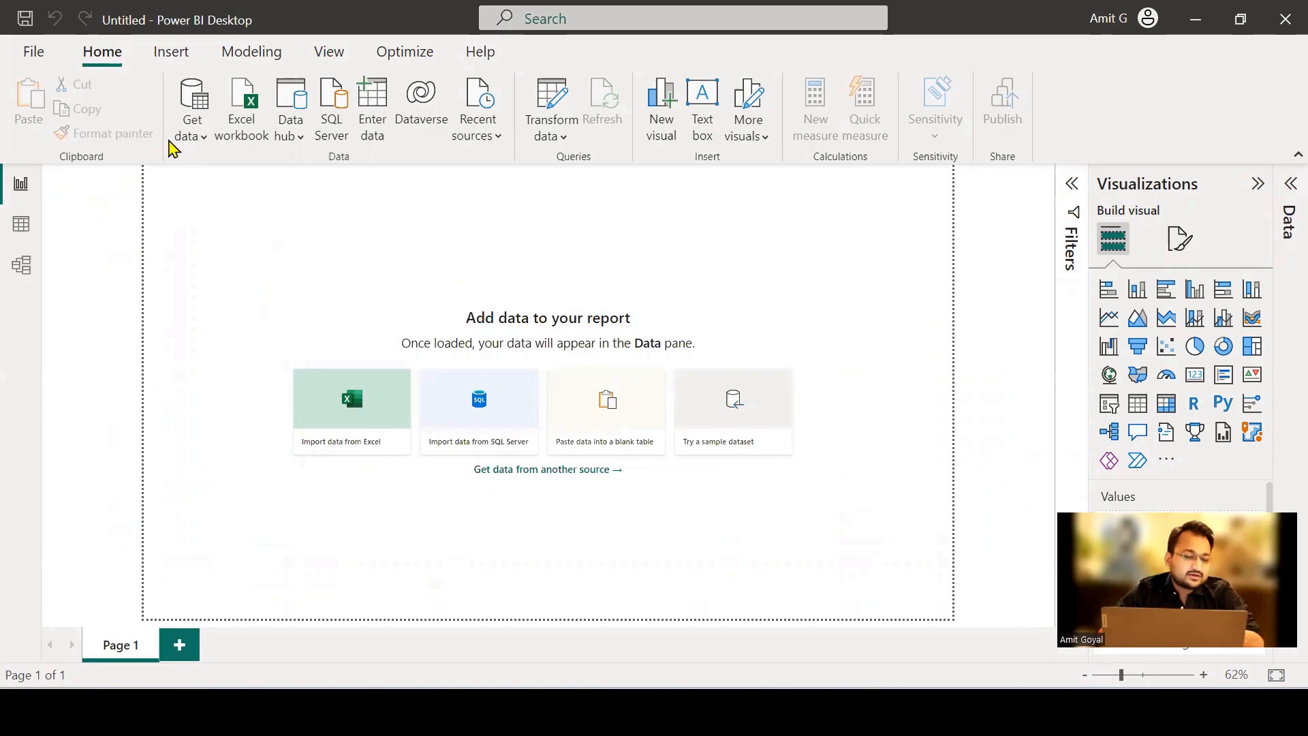
pyautogui.click(240, 136)
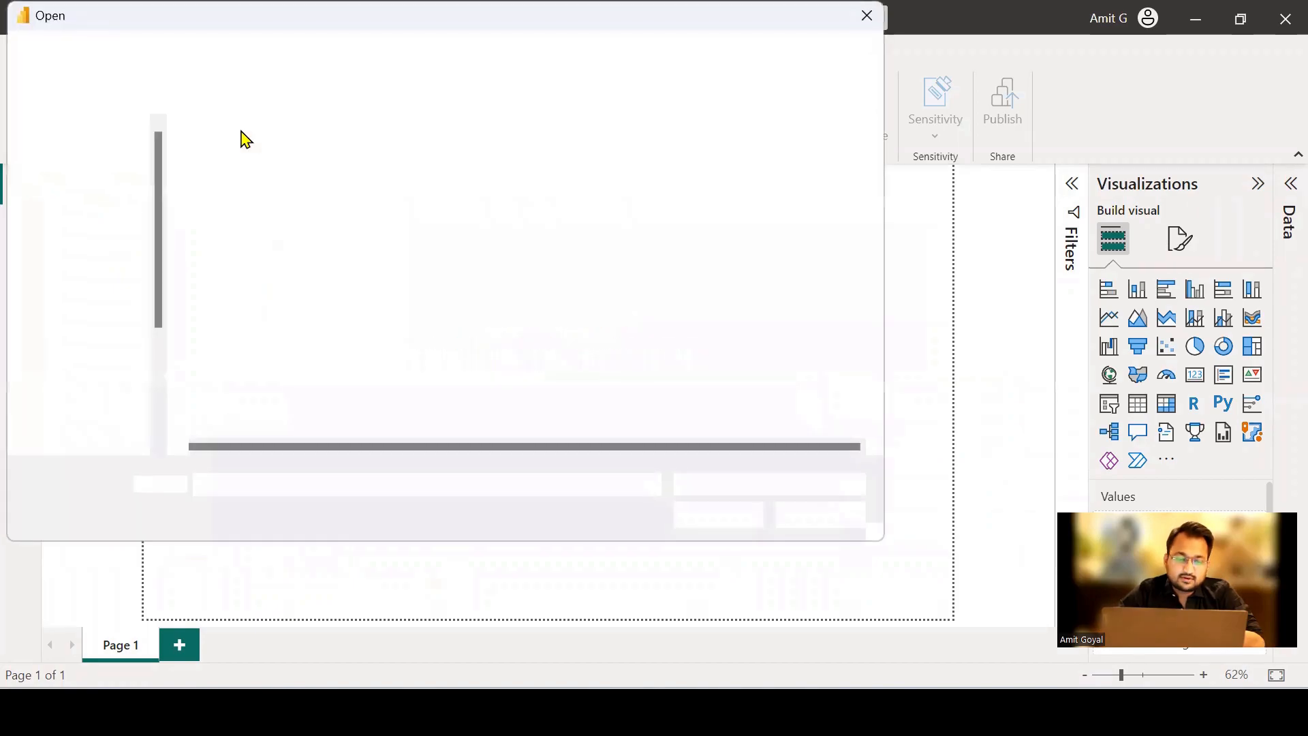
pyautogui.scroll(-1, 102, 423)
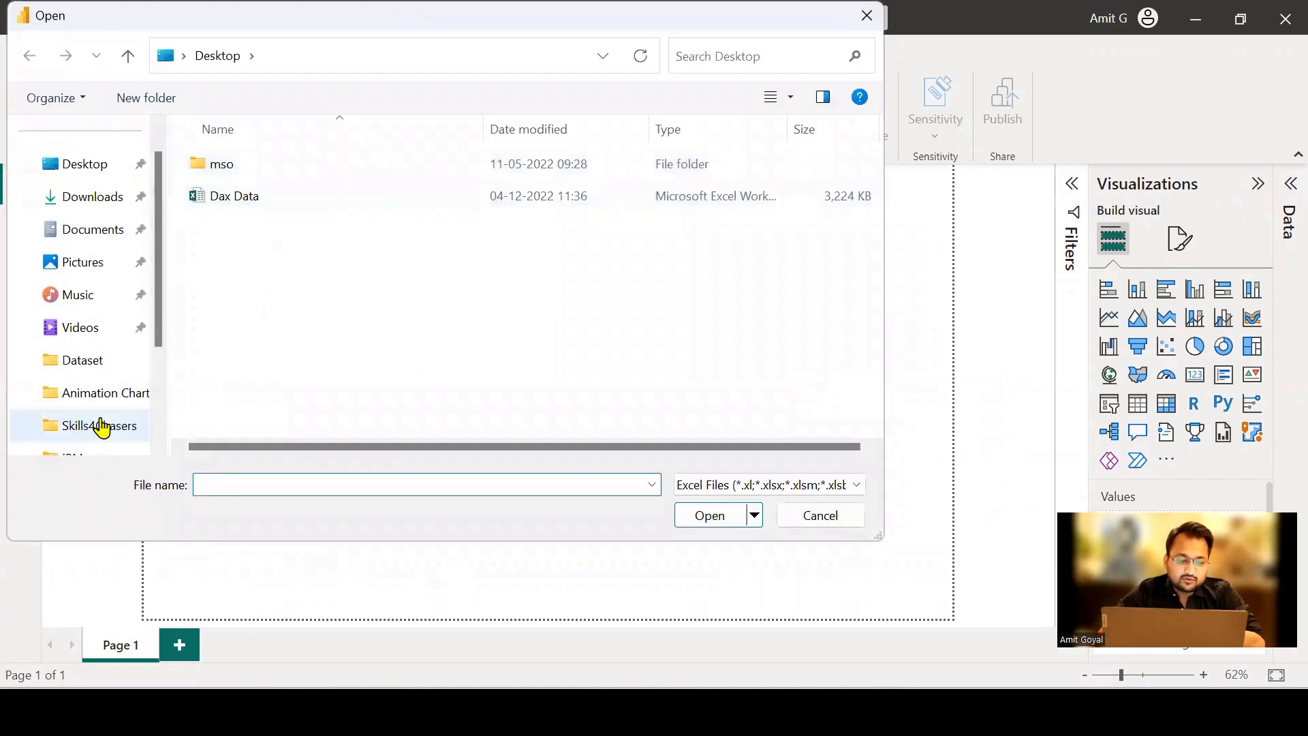
pyautogui.click(101, 427)
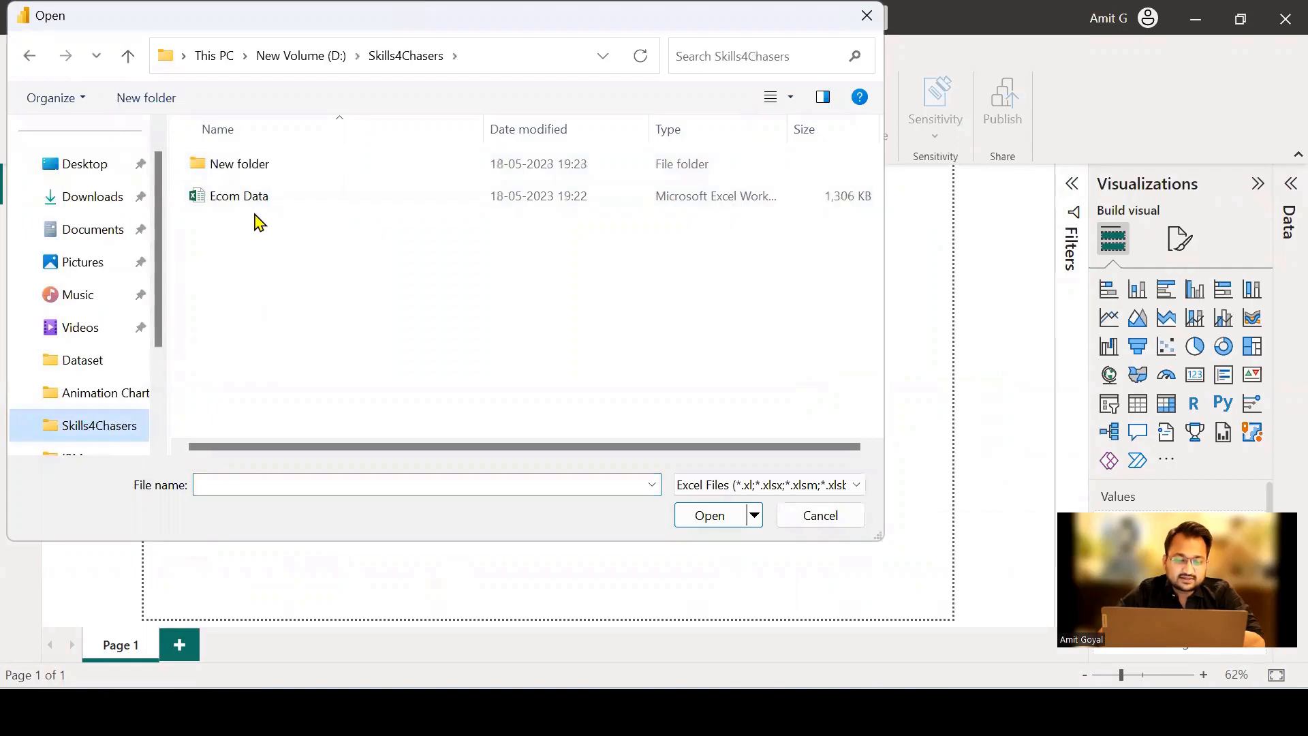
pyautogui.click(255, 206)
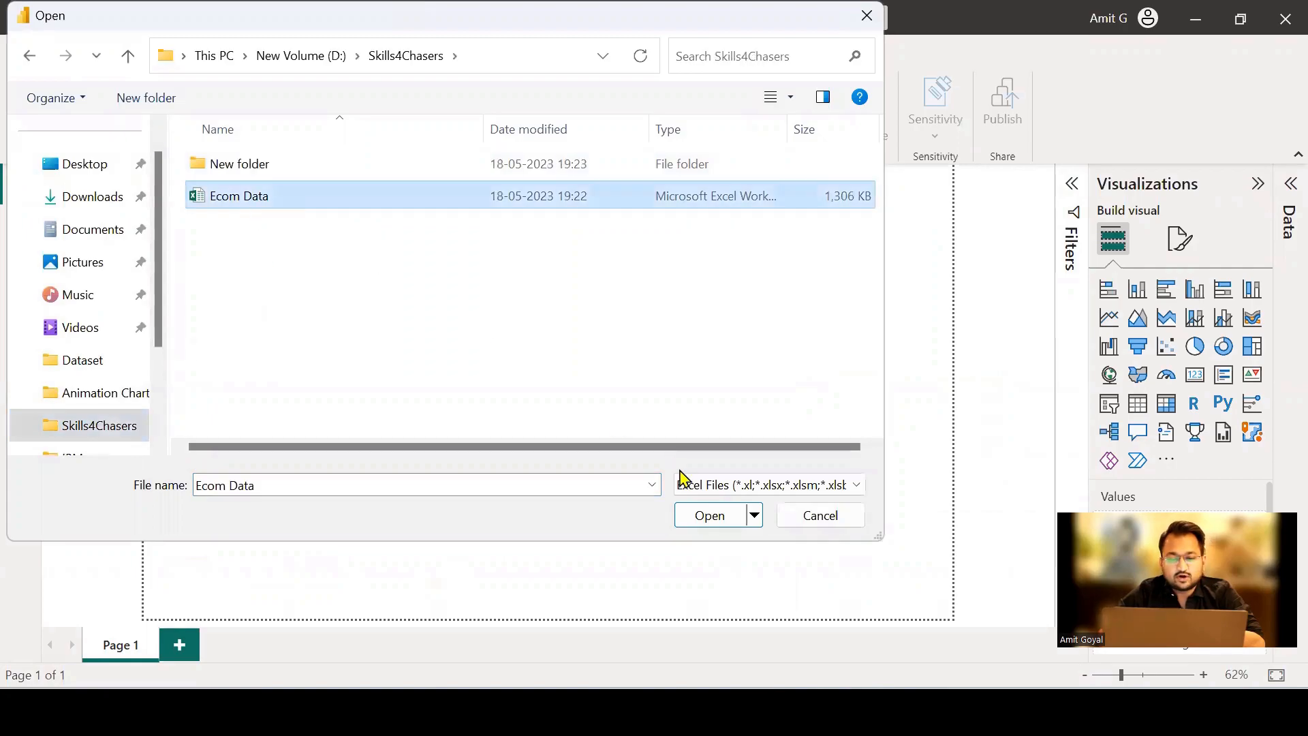
pyautogui.click(705, 518)
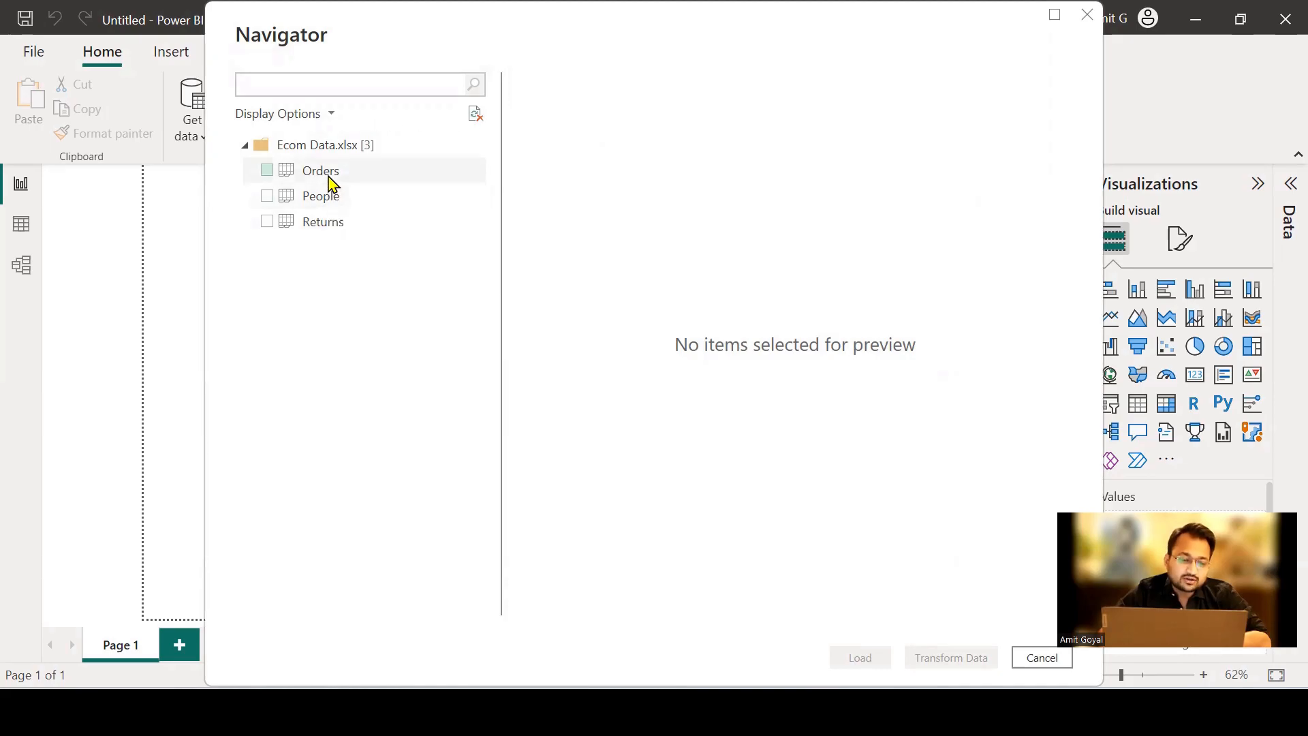
# Preview the Orders table, load only that table into the report, and expand its list of fields.
pyautogui.click(330, 183)
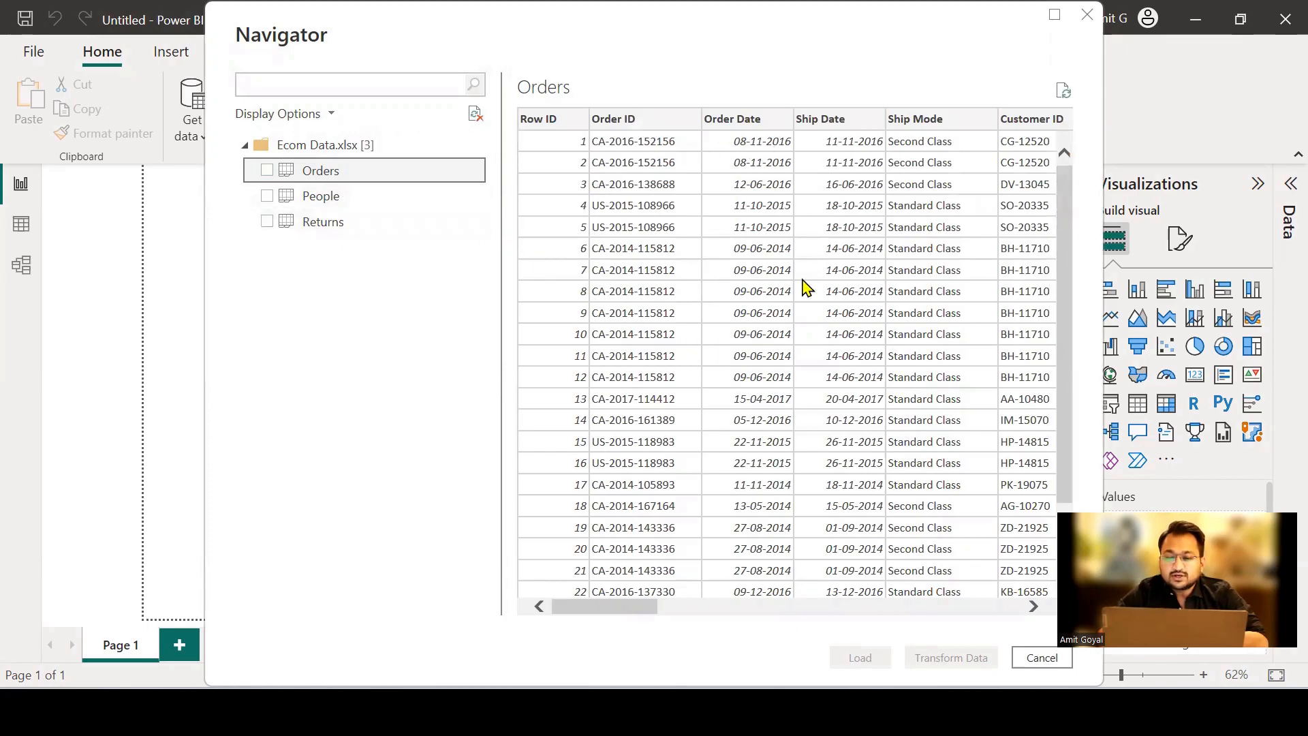
pyautogui.click(266, 171)
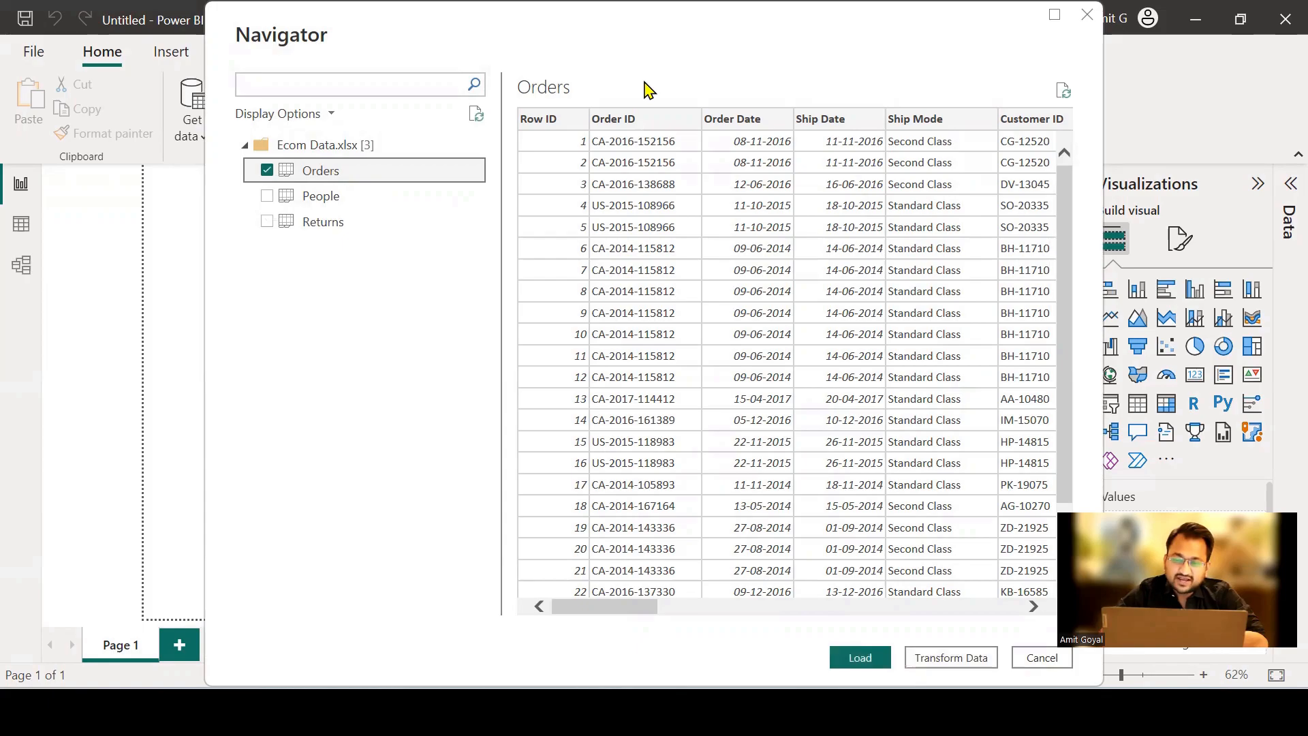
pyautogui.moveTo(245, 161)
pyautogui.mouseDown()
pyautogui.moveTo(250, 188)
pyautogui.moveTo(281, 181)
pyautogui.mouseUp()
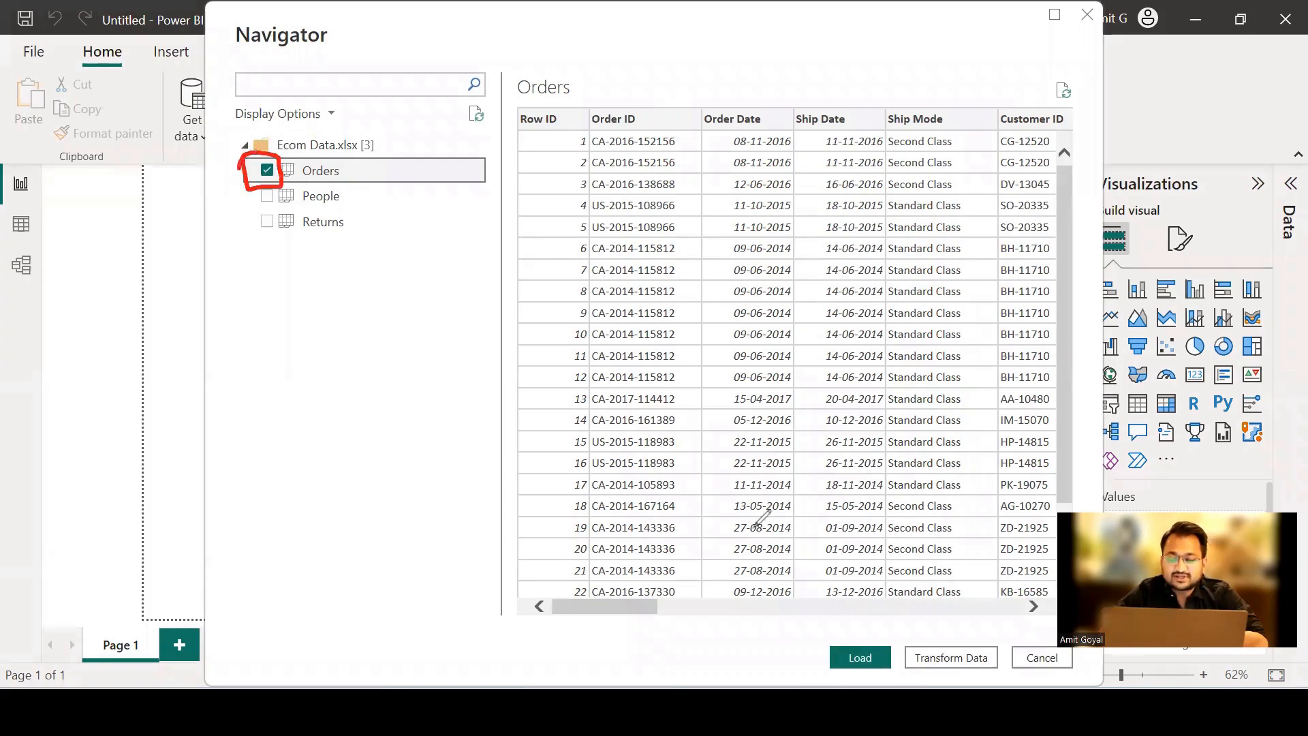
pyautogui.moveTo(816, 604); pyautogui.dragTo(832, 631)
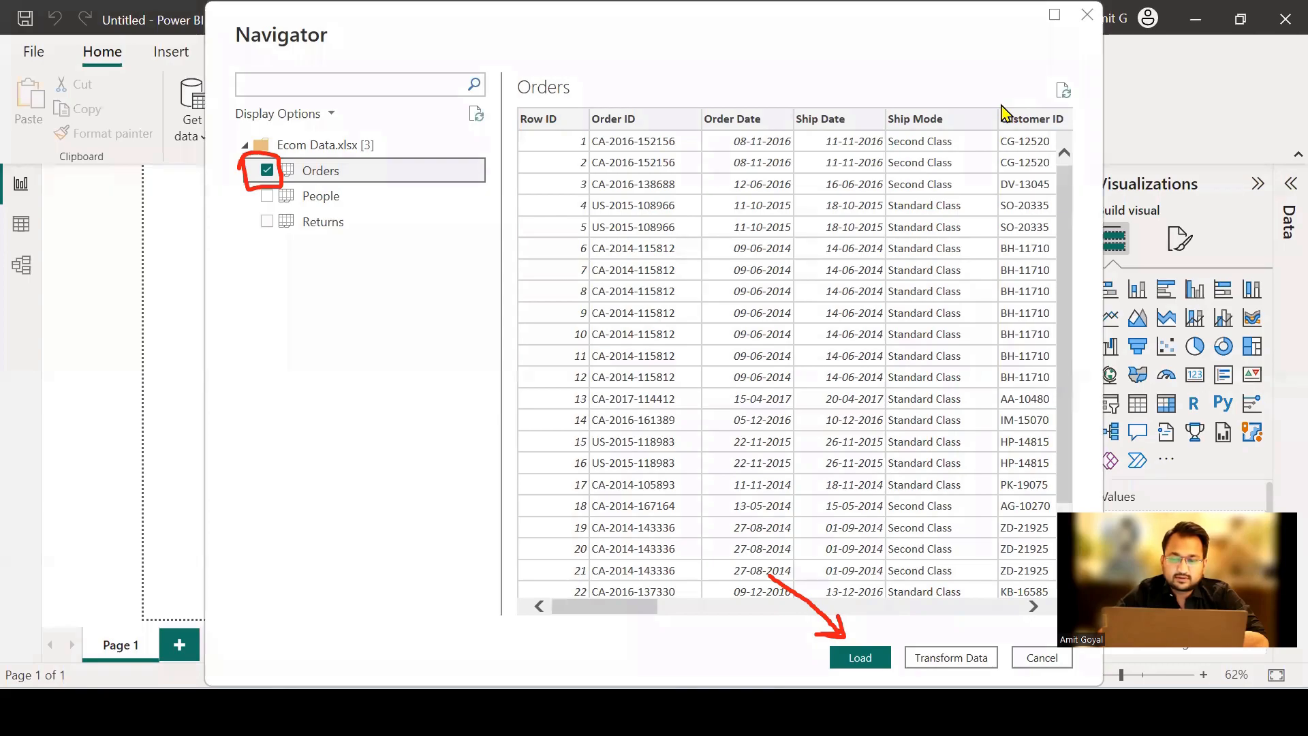
pyautogui.click(860, 658)
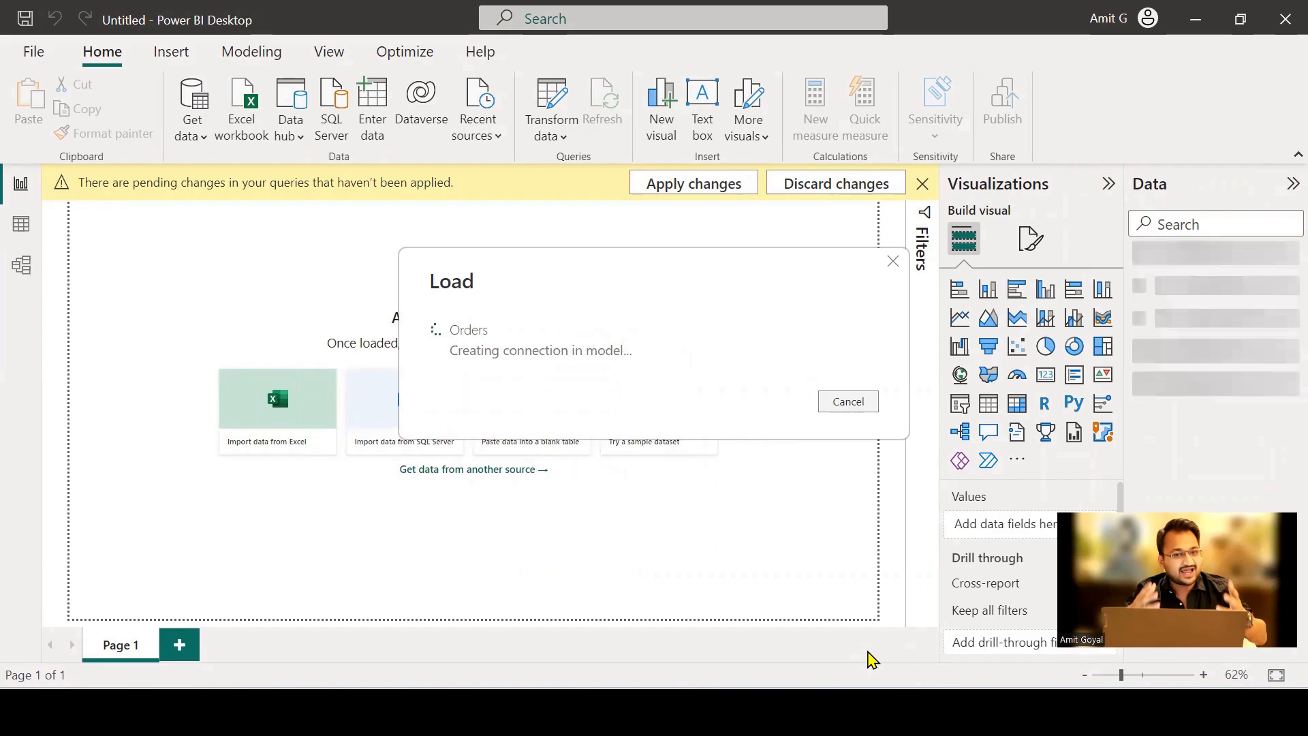
pyautogui.moveTo(1130, 243)
pyautogui.mouseDown()
pyautogui.moveTo(1145, 289)
pyautogui.moveTo(1241, 229)
pyautogui.moveTo(1122, 240)
pyautogui.mouseUp()
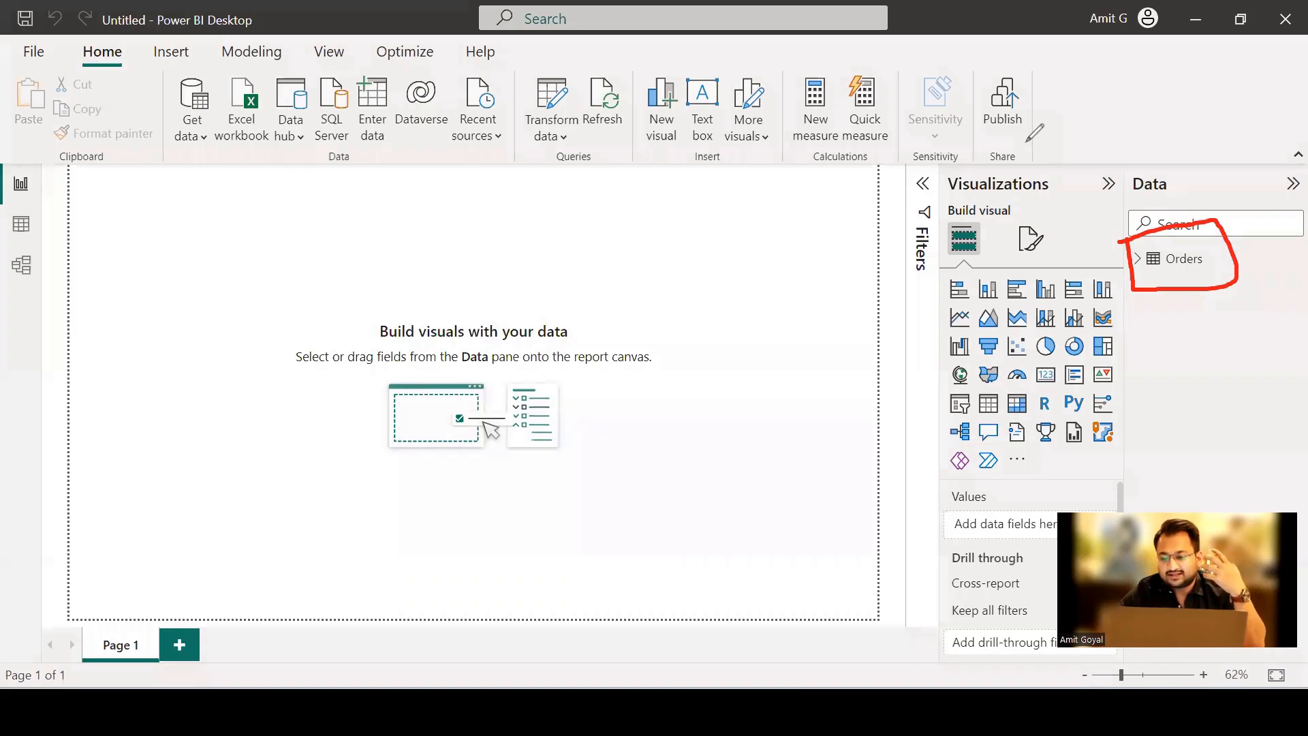
pyautogui.click(1135, 261)
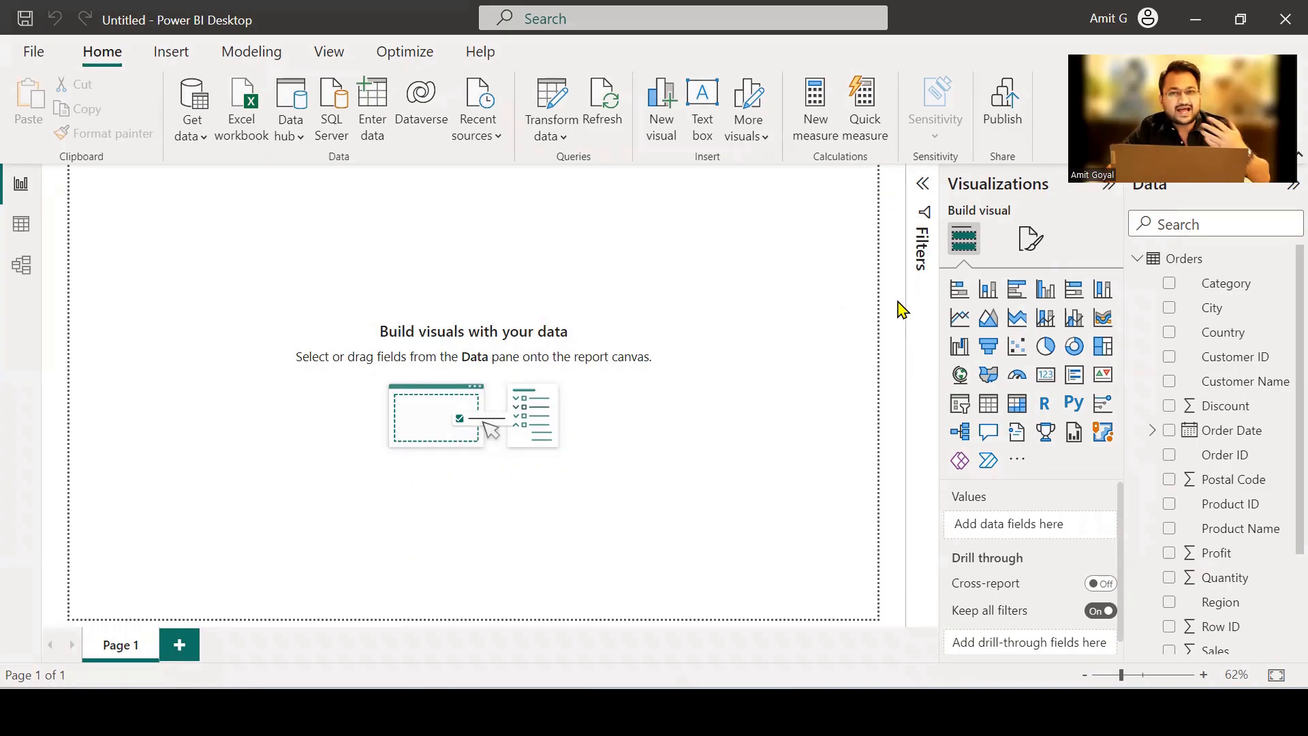
# Add an empty stacked column chart to Page 1 and widen it in the upper part of the canvas.
pyautogui.click(963, 279)
pyautogui.hotkey('ctrl', 'shift', '3')
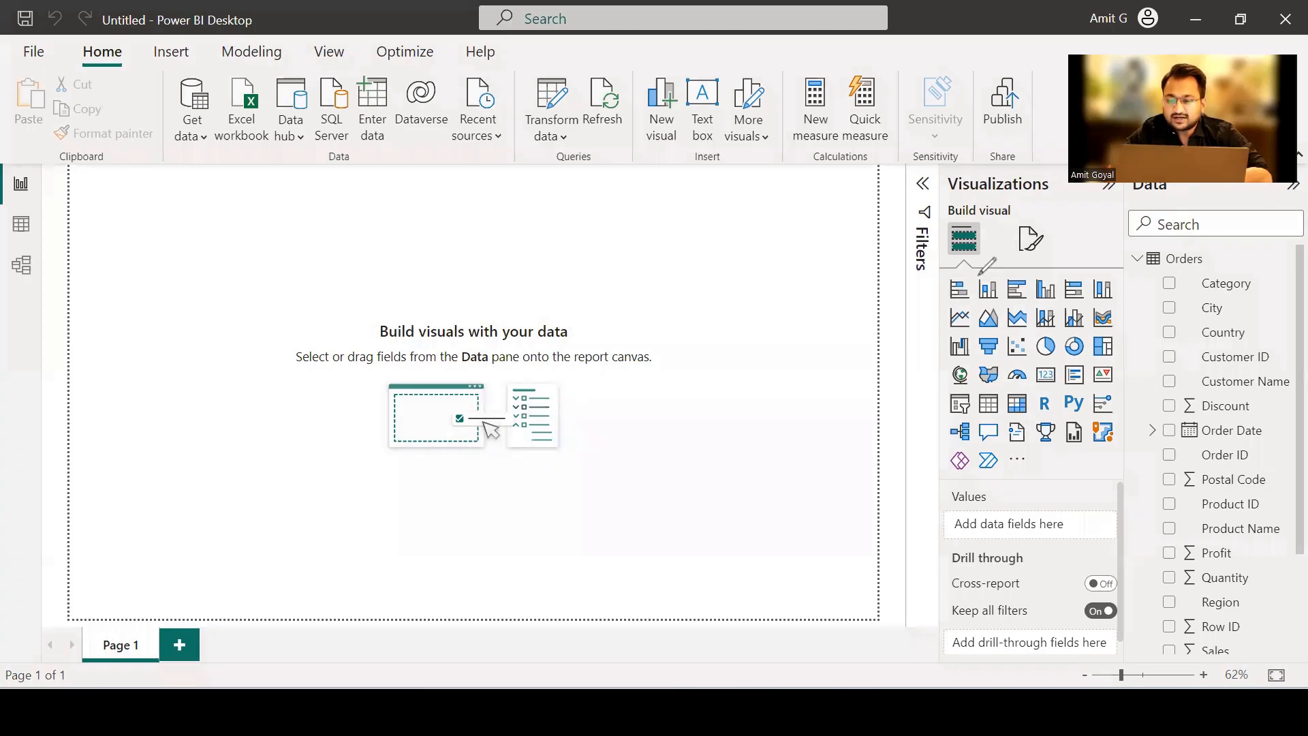
pyautogui.moveTo(976, 284)
pyautogui.mouseDown()
pyautogui.moveTo(1005, 280)
pyautogui.moveTo(970, 285)
pyautogui.mouseUp()
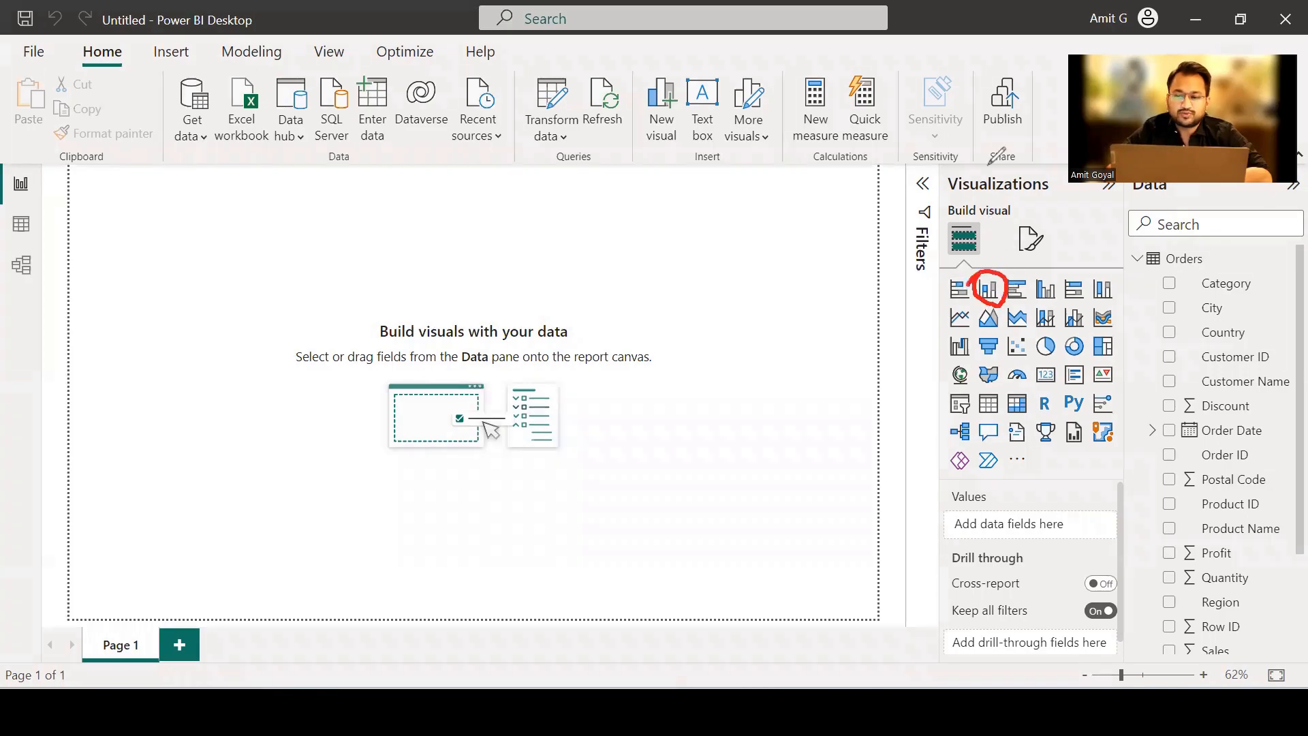
pyautogui.click(990, 291)
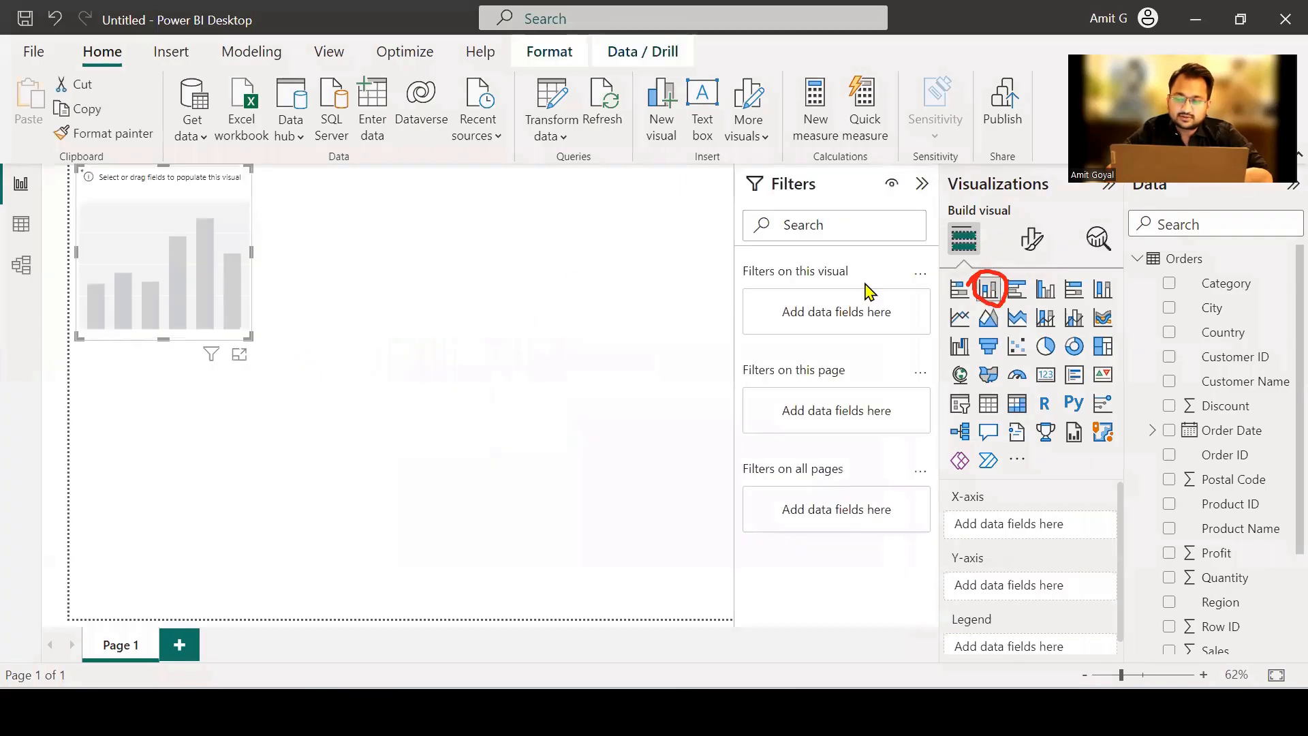
pyautogui.moveTo(196, 285); pyautogui.dragTo(348, 338)
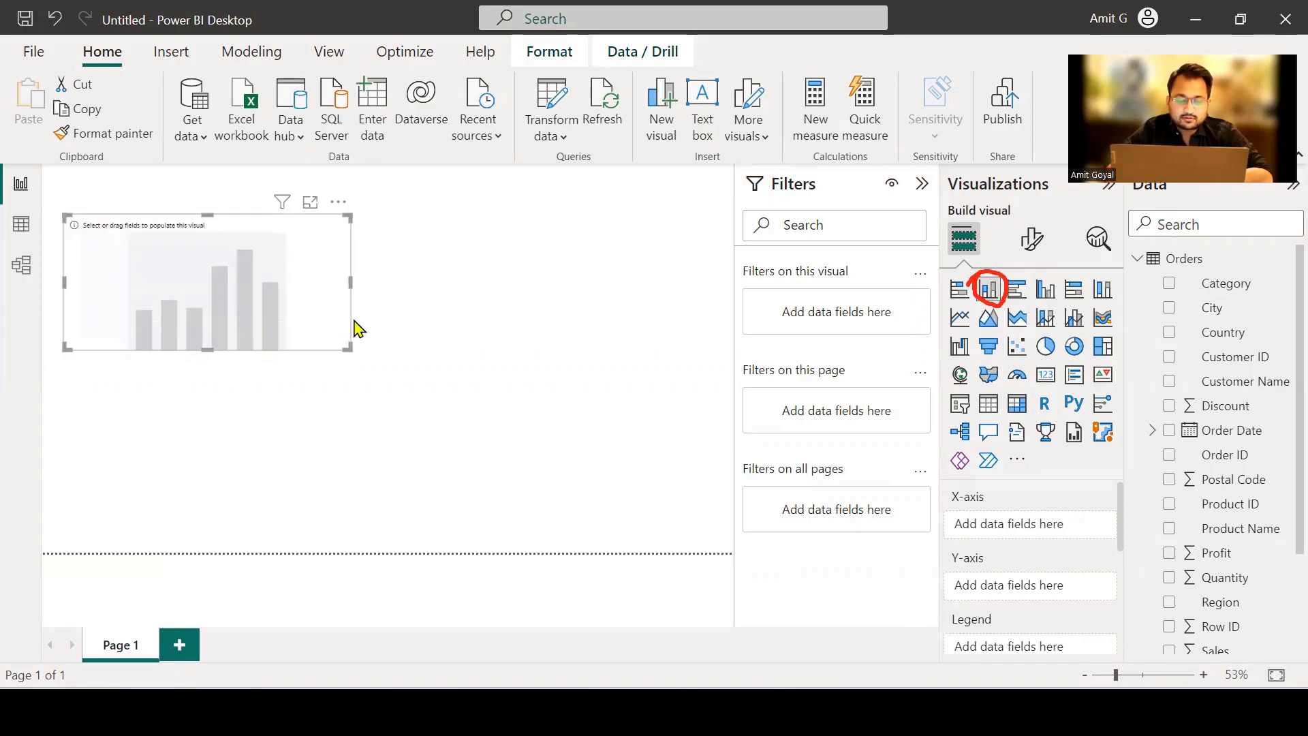
# Populate the stacked column chart with Sub-Category on the X-axis and Sales on the Y-axis.
pyautogui.scroll(-3, 1220, 482)
pyautogui.scroll(3, 1220, 482)
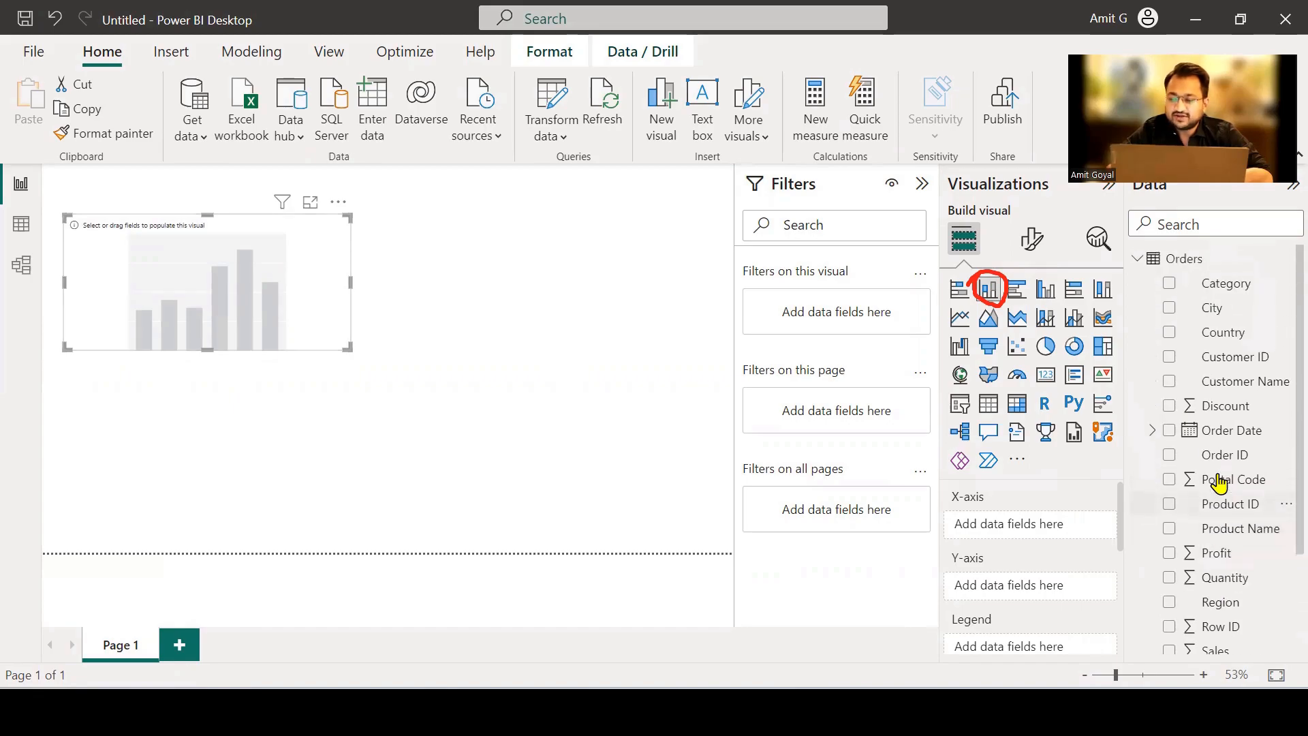
pyautogui.scroll(-5, 1220, 482)
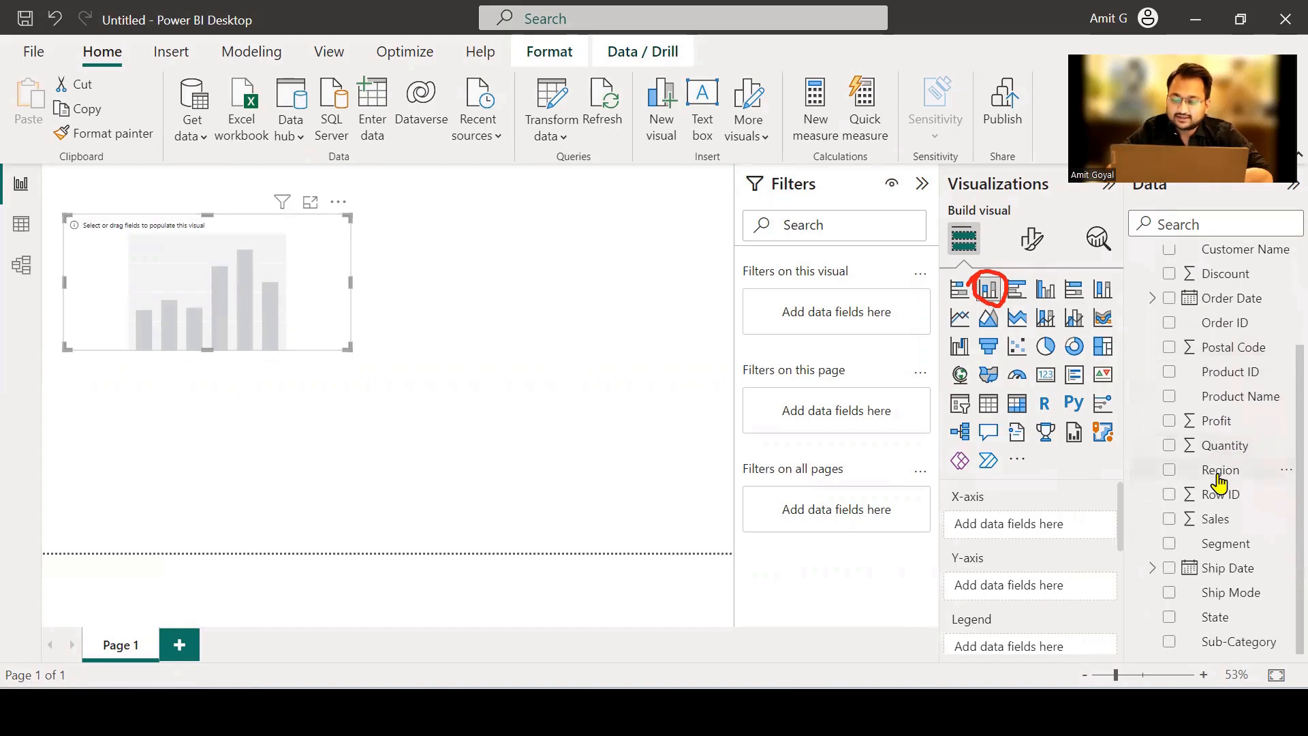
pyautogui.moveTo(1220, 644); pyautogui.dragTo(1055, 531)
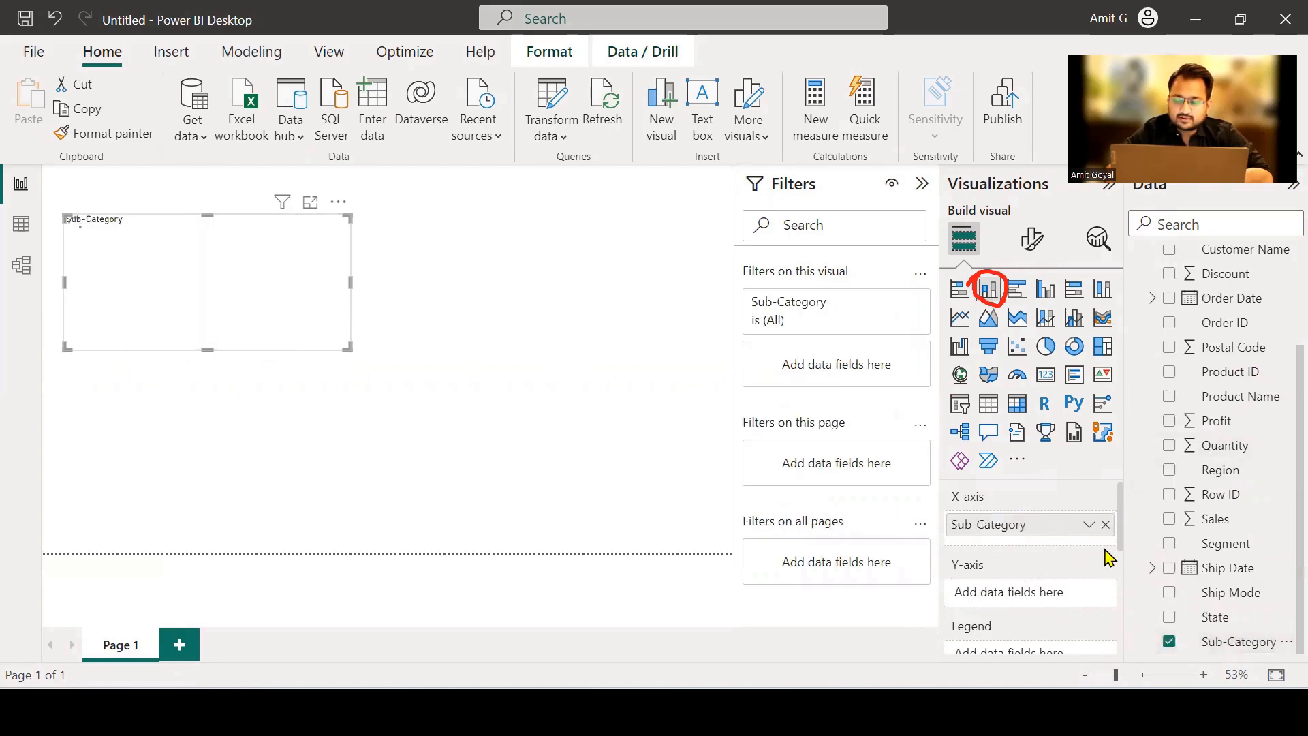
pyautogui.moveTo(1209, 521); pyautogui.dragTo(1070, 599)
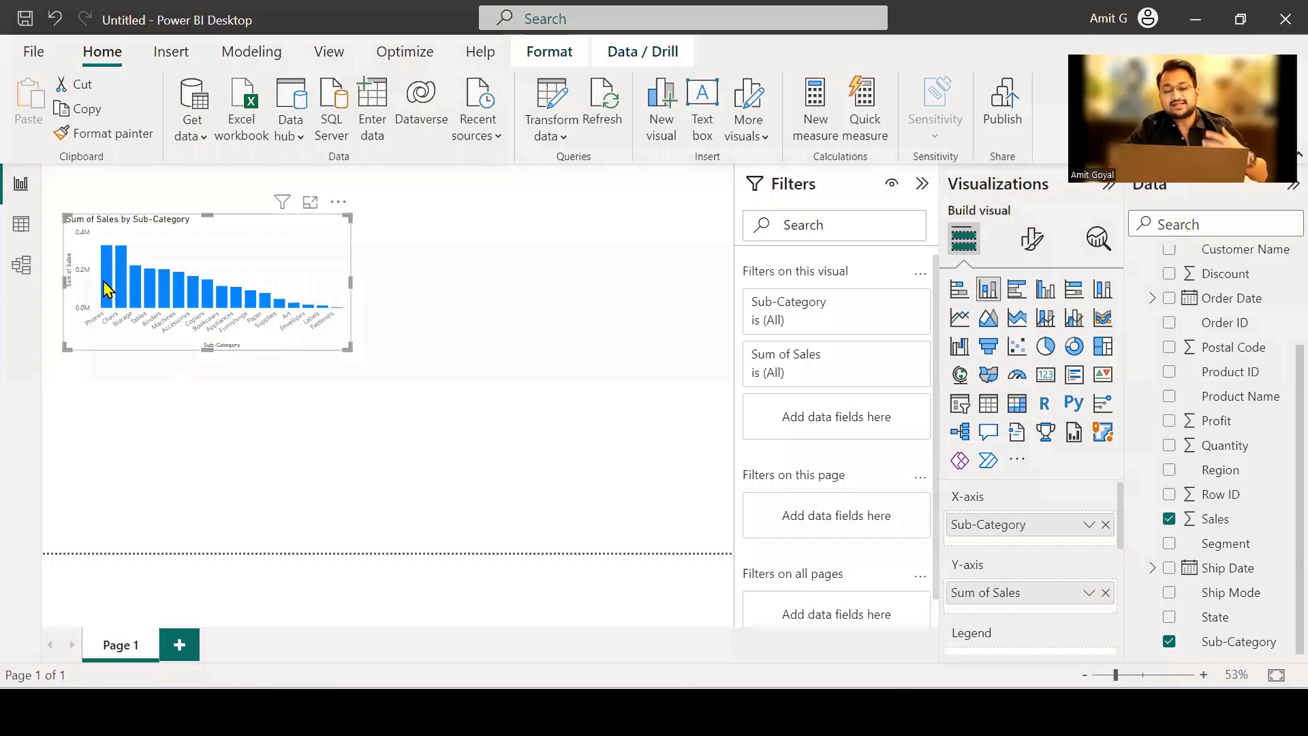
# Inspect the sales per sub-category in the column chart, enlarge it in focus mode, and return to the report page.
pyautogui.moveTo(107, 290)
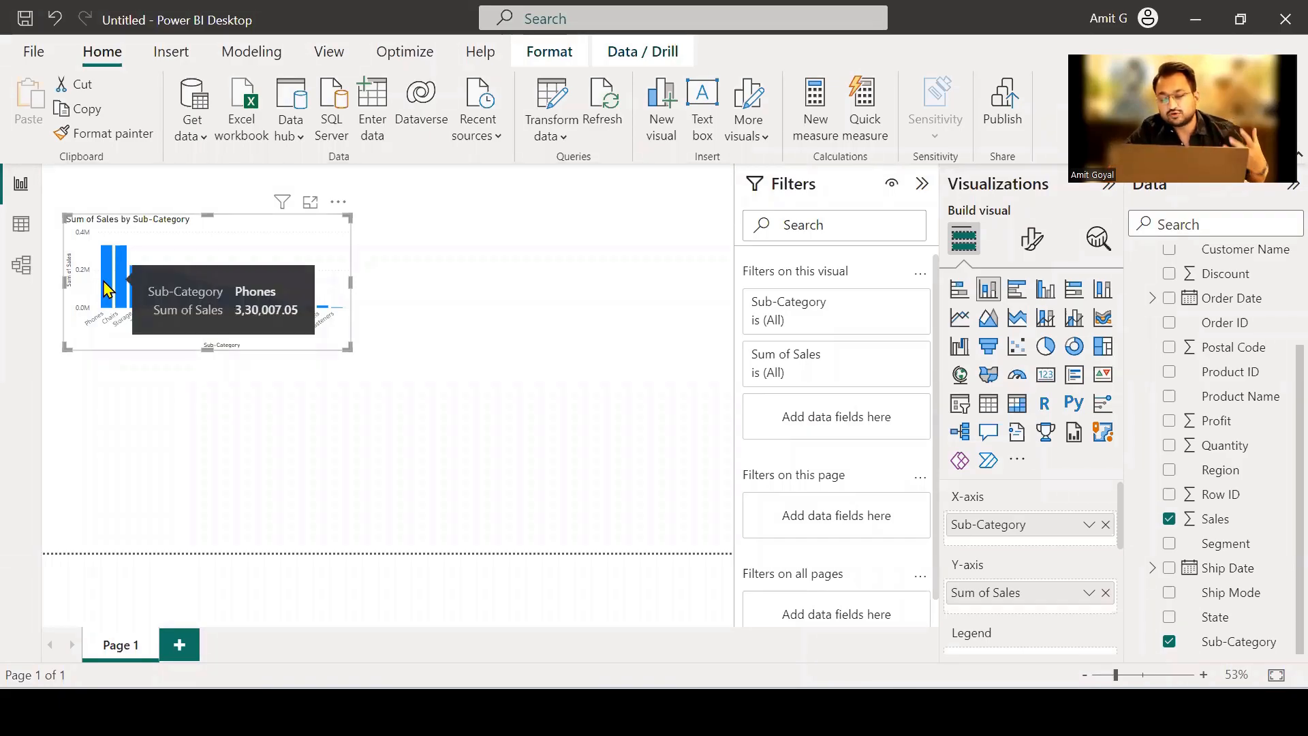
pyautogui.moveTo(224, 304)
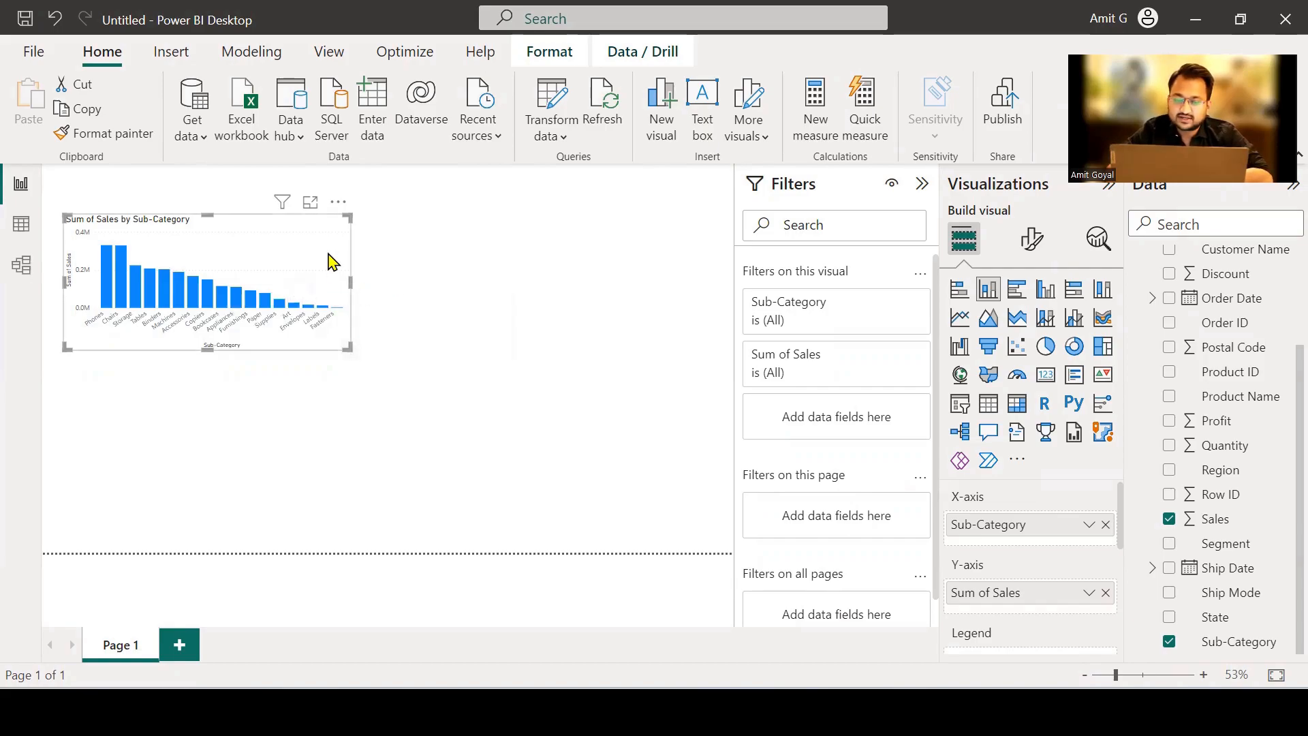
pyautogui.click(311, 203)
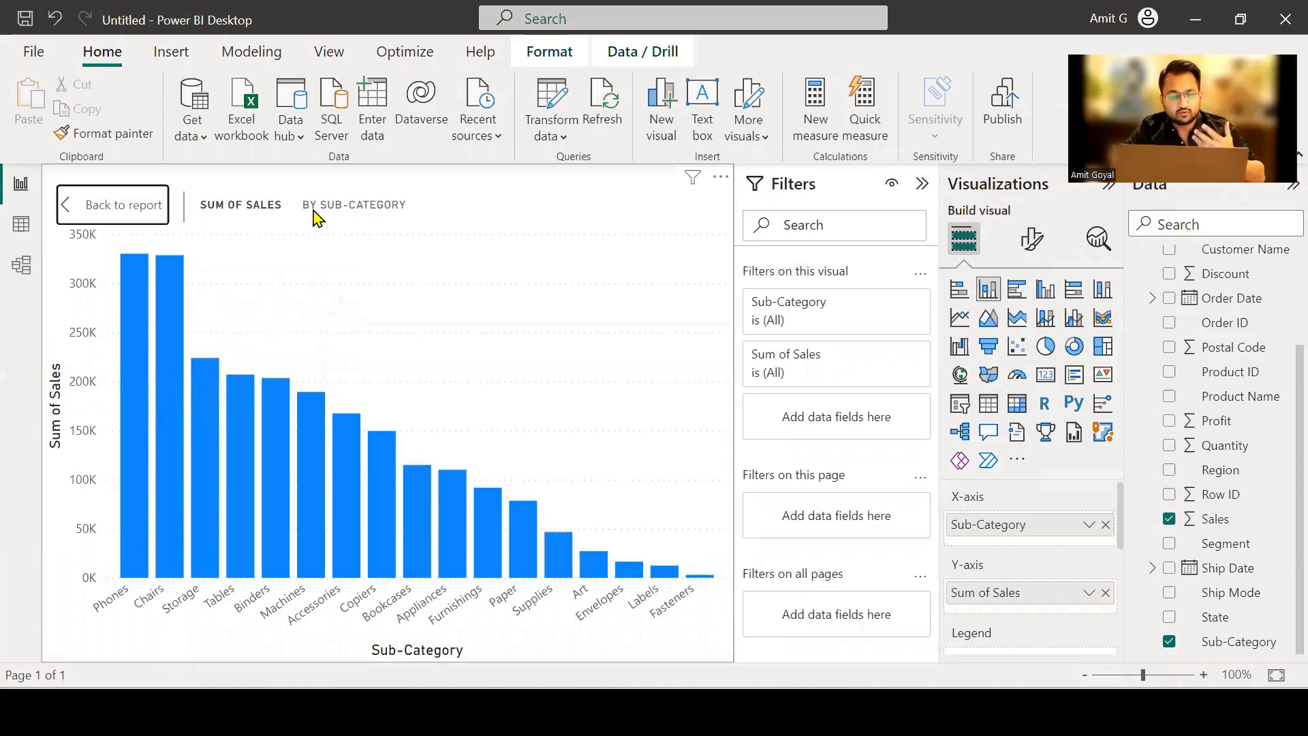
pyautogui.click(126, 215)
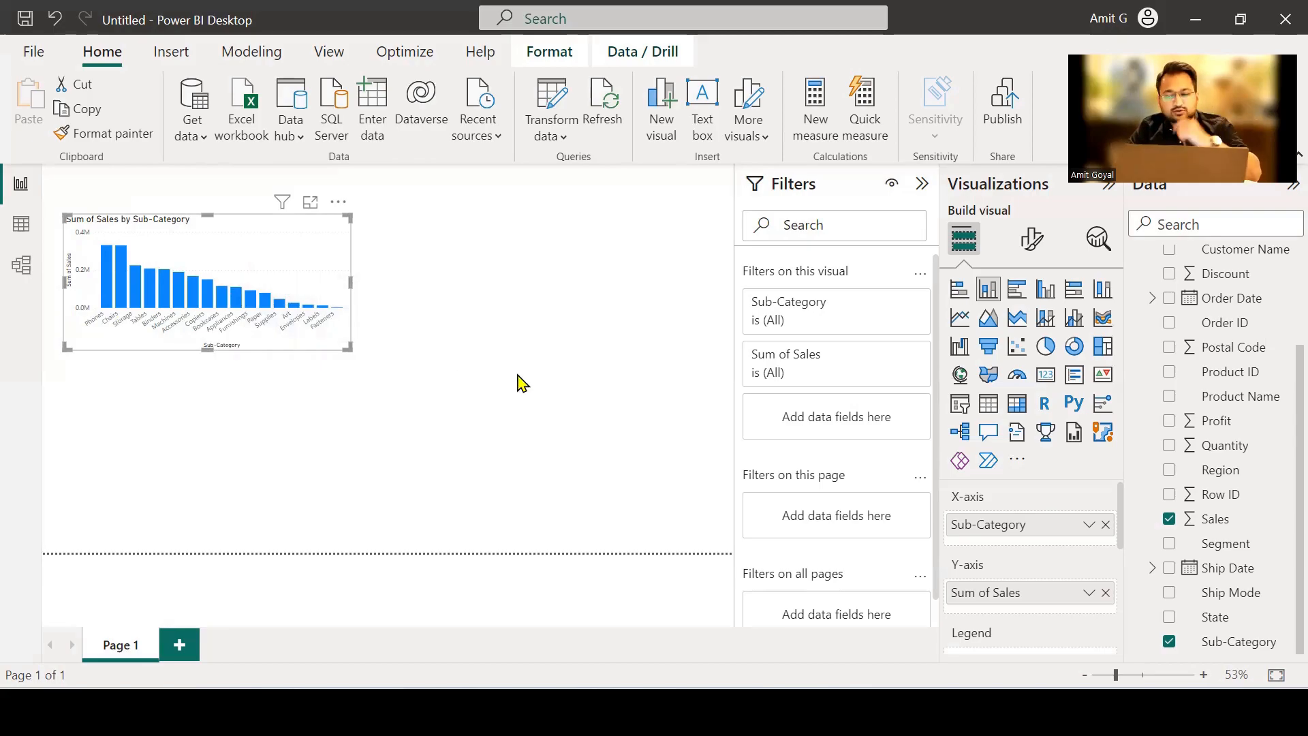
# Colour the column chart's bars by product category by assigning the Category field as its legend.
pyautogui.scroll(2, 1200, 382)
pyautogui.scroll(1, 1198, 387)
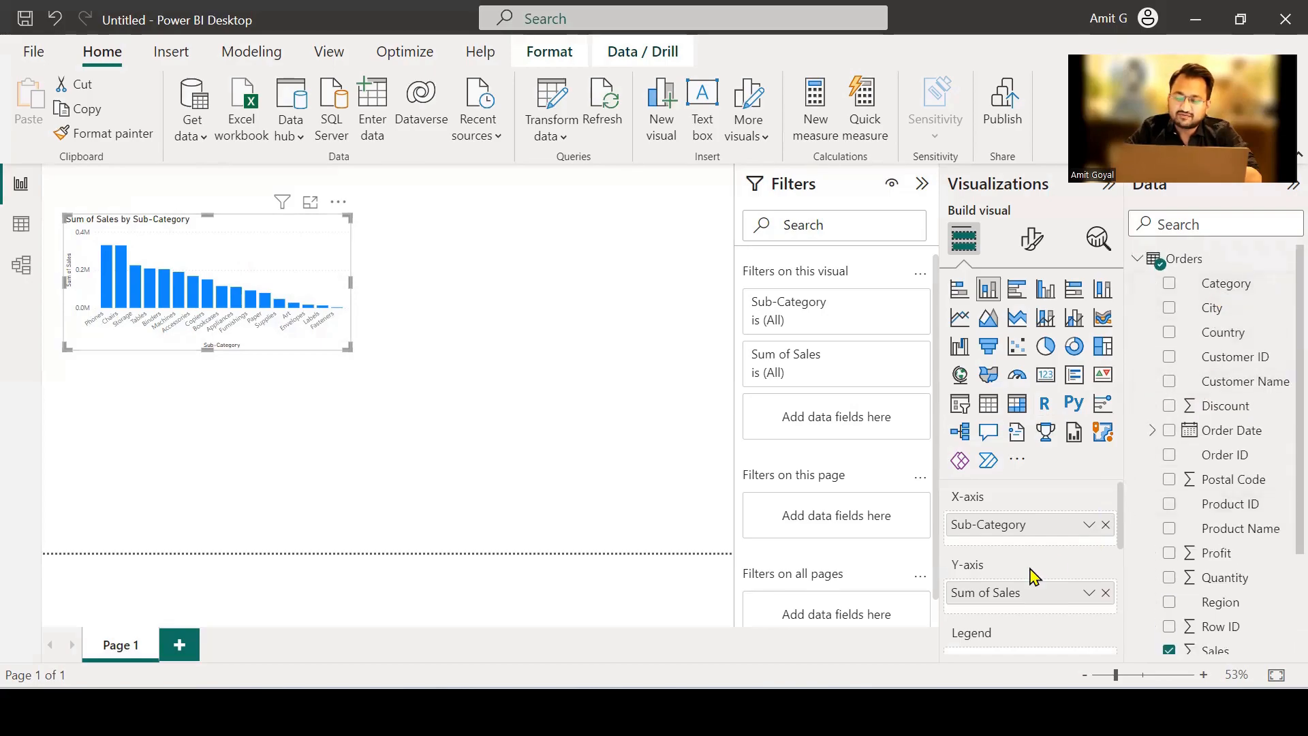
pyautogui.scroll(-1, 1033, 576)
pyautogui.moveTo(1220, 283); pyautogui.dragTo(1049, 636)
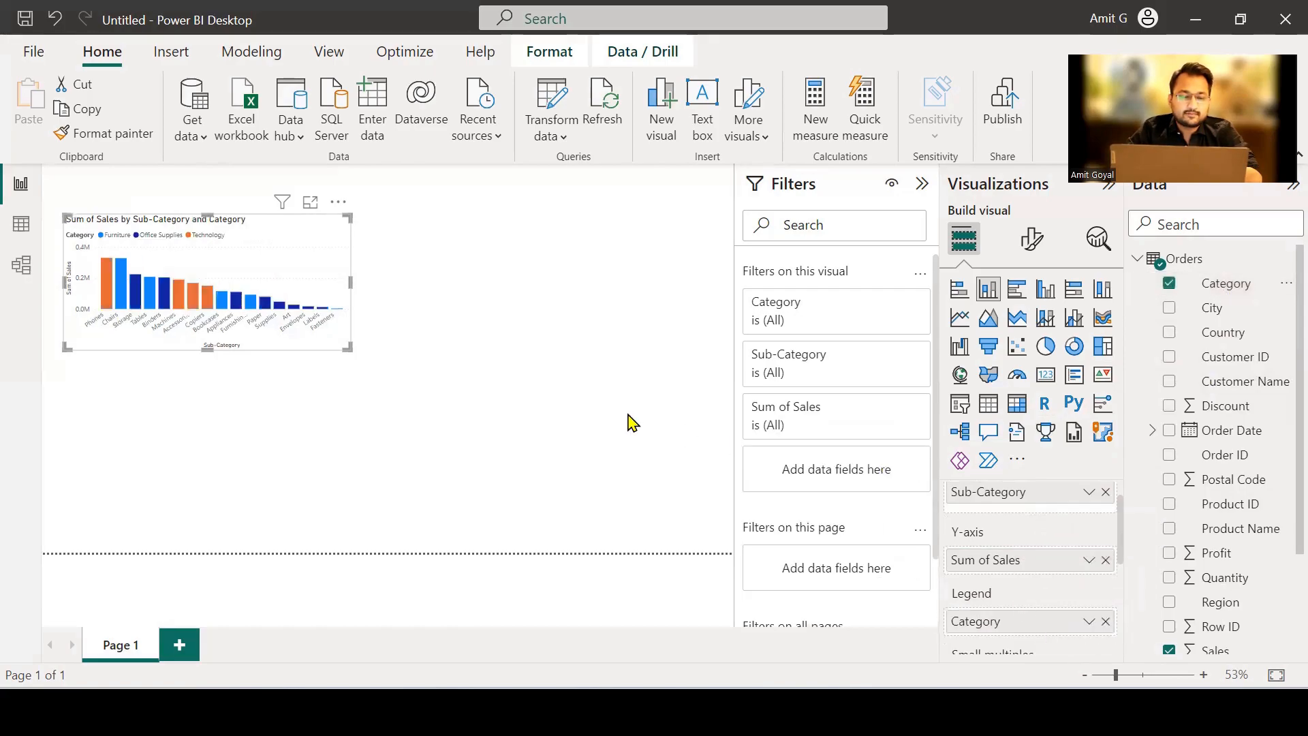
pyautogui.moveTo(285, 312)
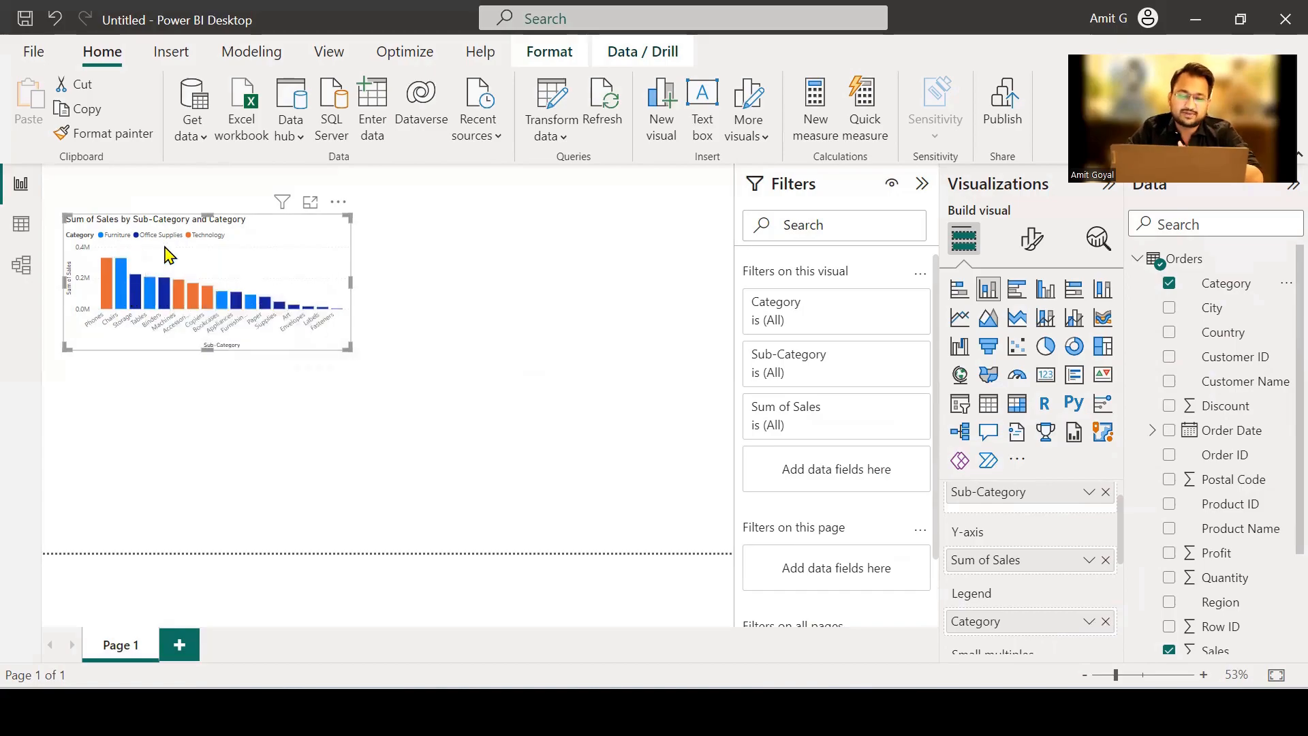
pyautogui.click(399, 263)
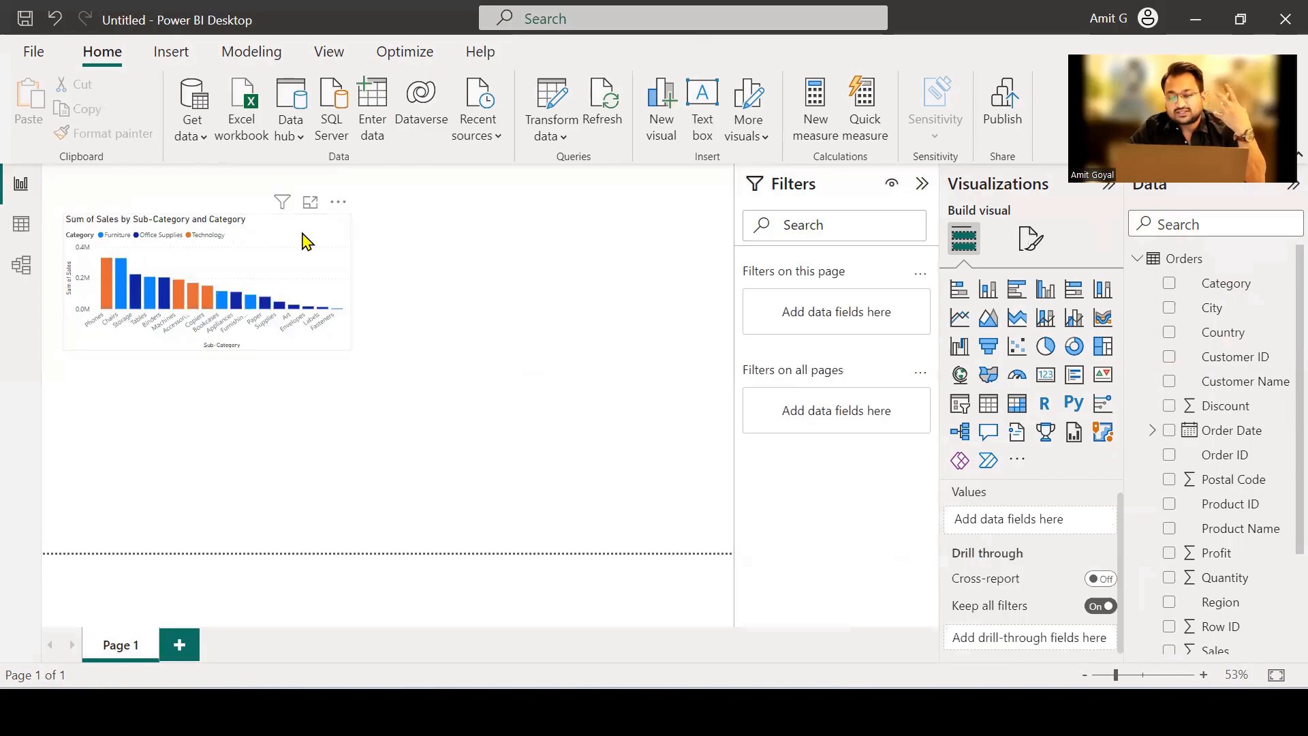
# Open the column chart's visual formatting options and turn on its data labels.
pyautogui.click(307, 240)
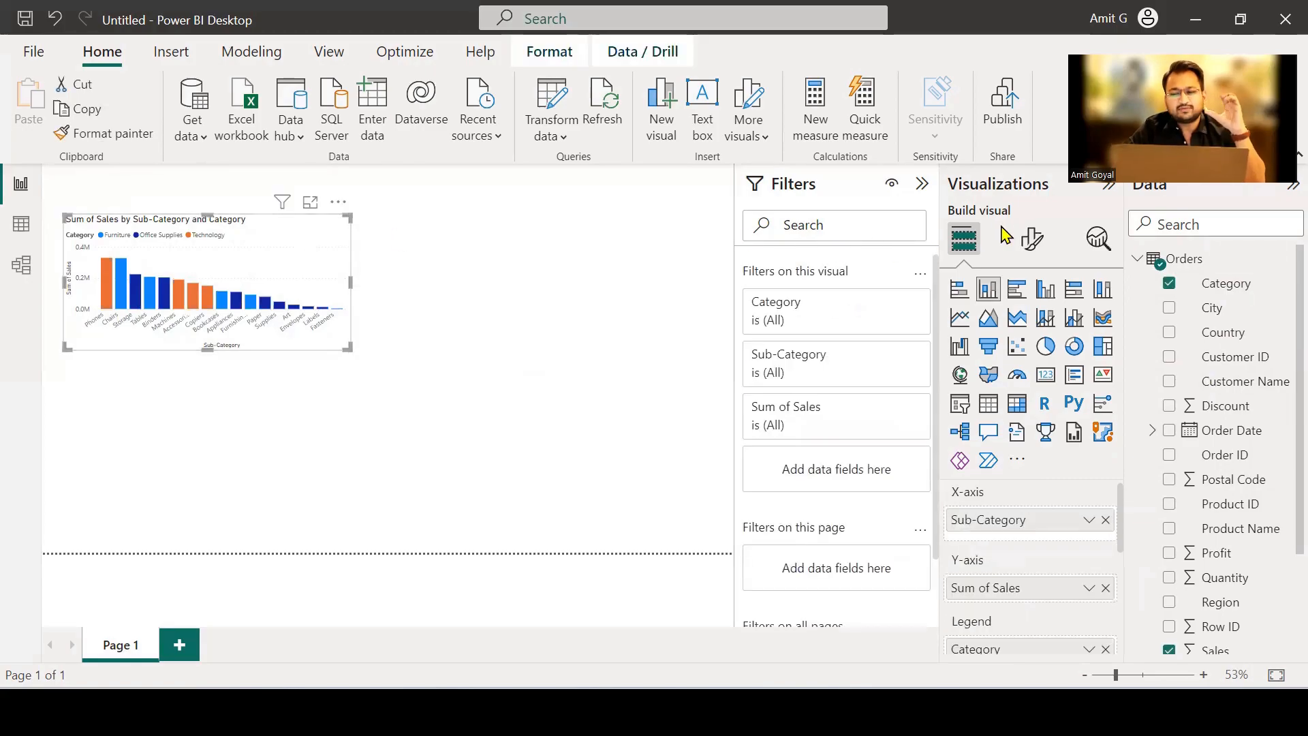
pyautogui.click(1033, 239)
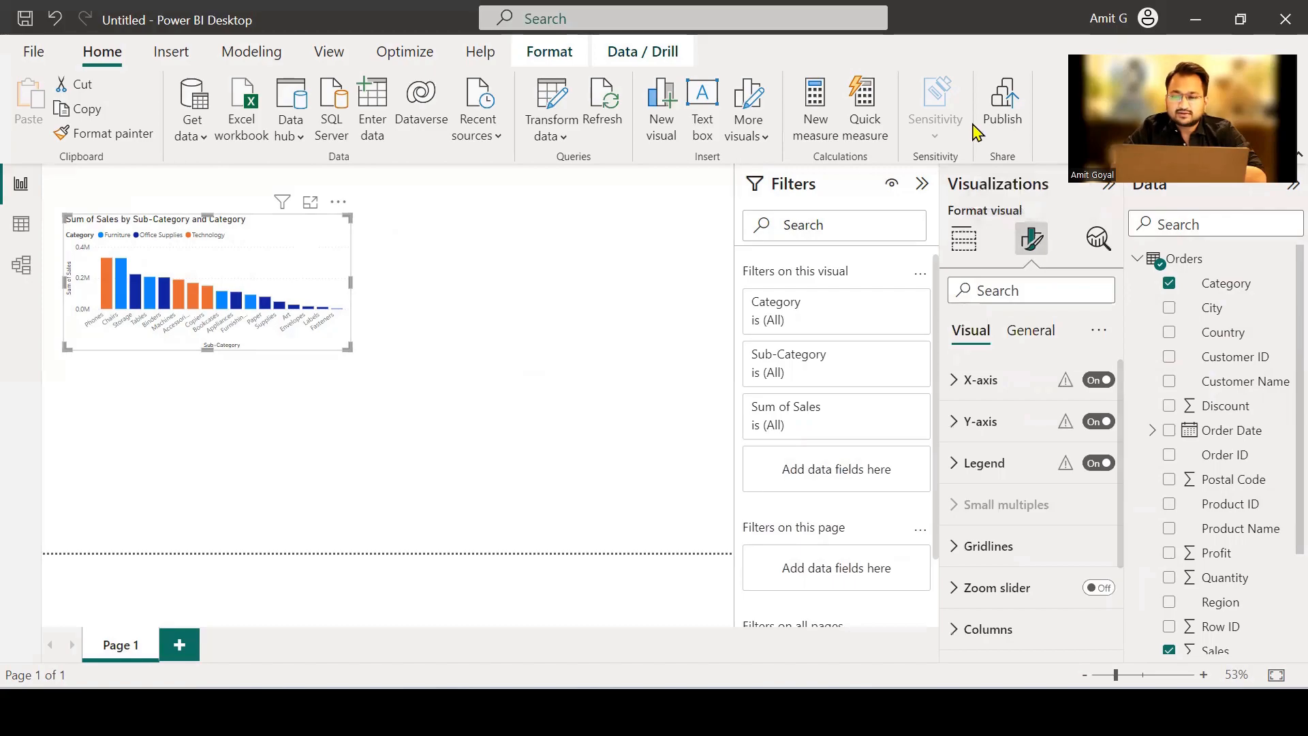
pyautogui.moveTo(1046, 215); pyautogui.dragTo(1029, 221)
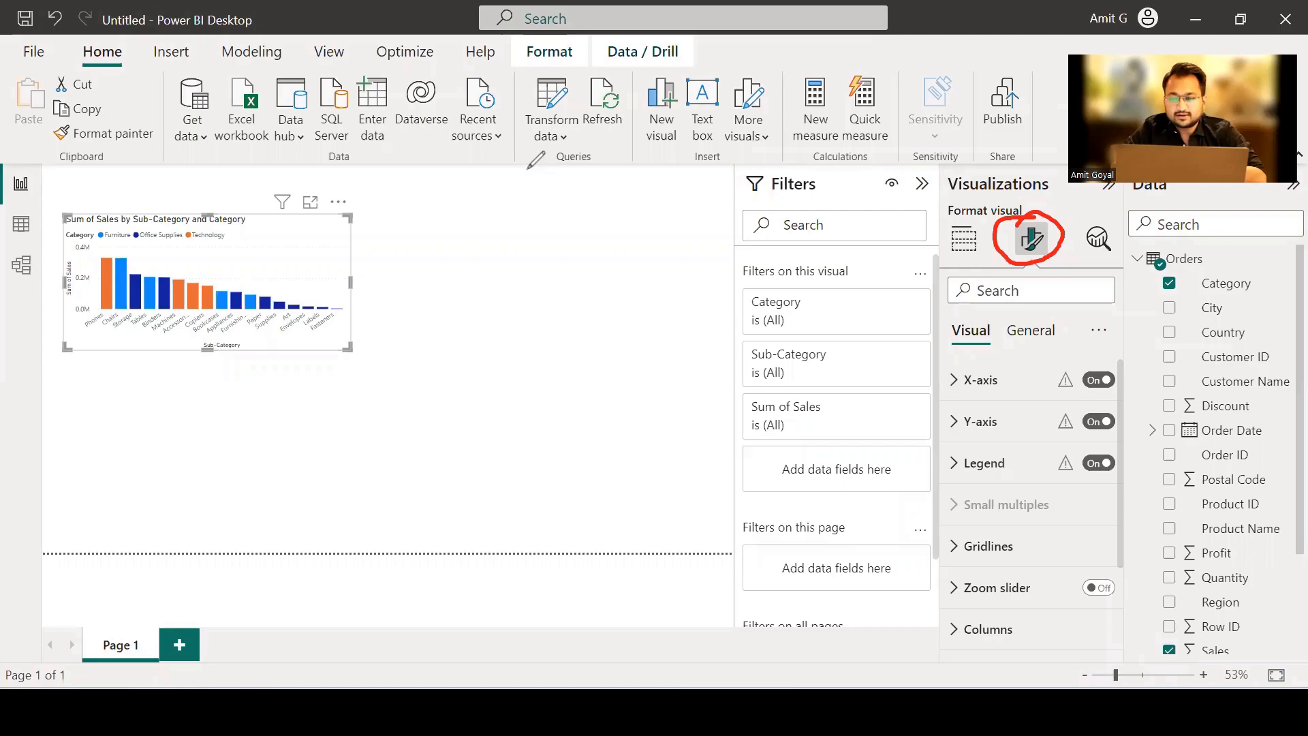
pyautogui.scroll(-2, 995, 477)
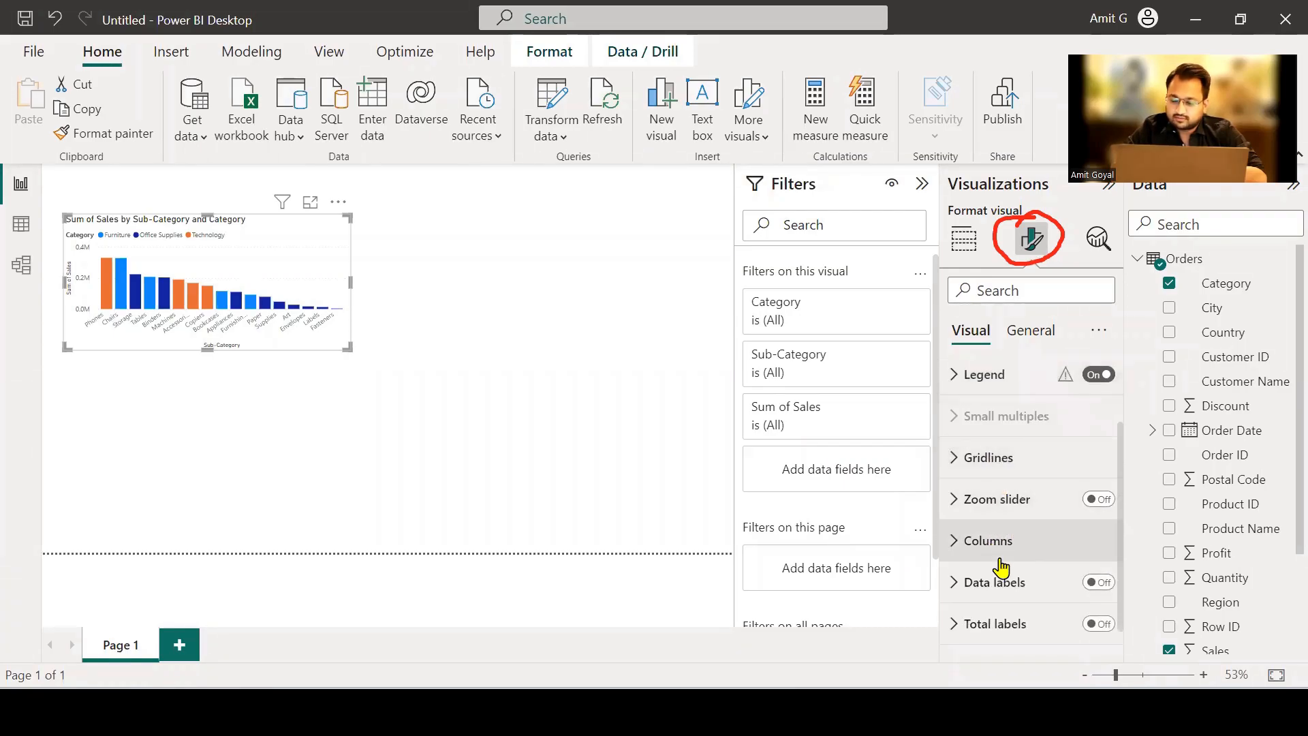
pyautogui.click(1101, 582)
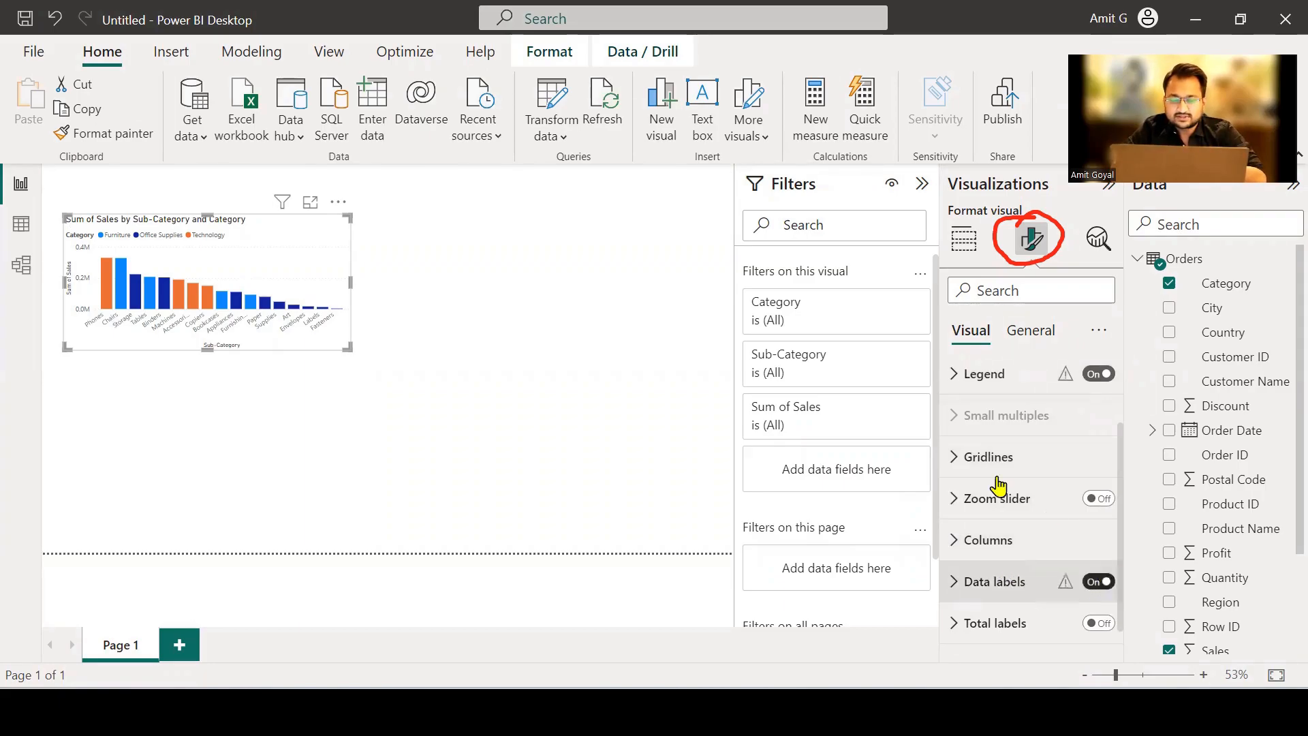
# Turn on the visual border and the shadow effect for the column chart.
pyautogui.click(1031, 333)
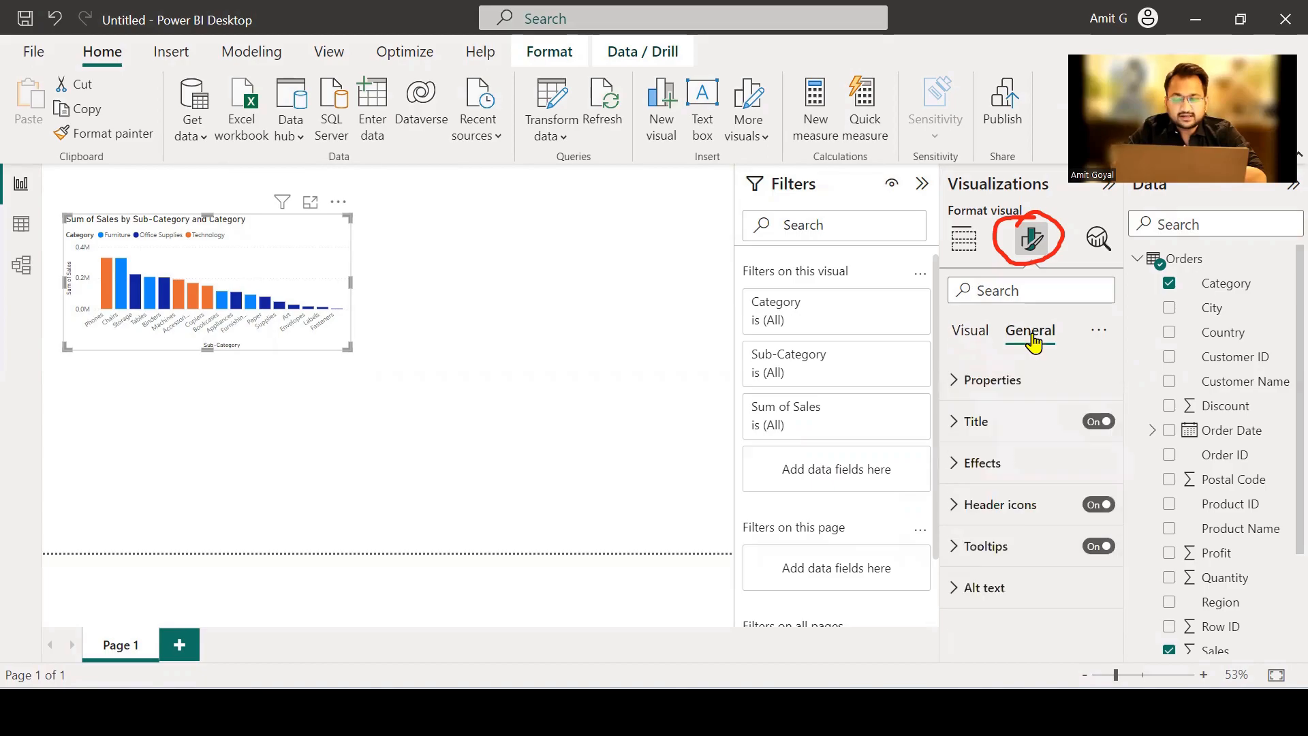
pyautogui.click(967, 464)
pyautogui.scroll(-2, 1026, 495)
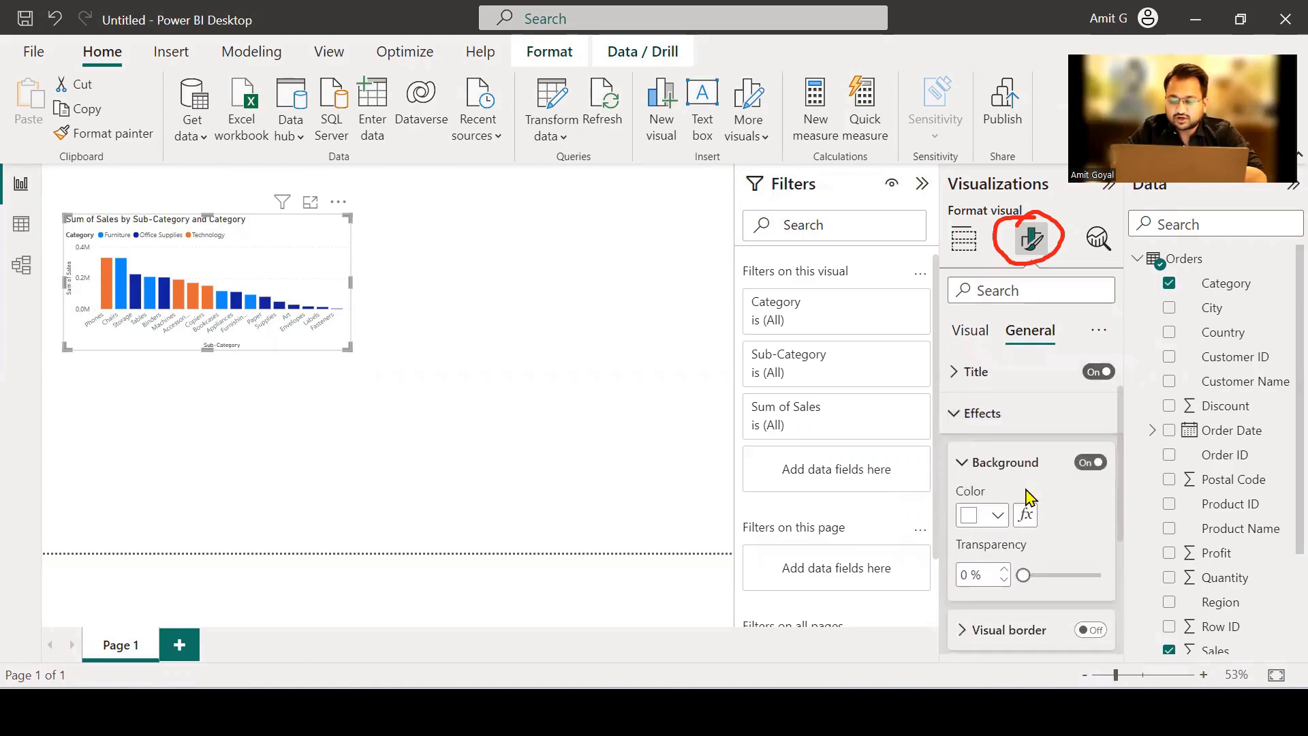
pyautogui.click(1090, 617)
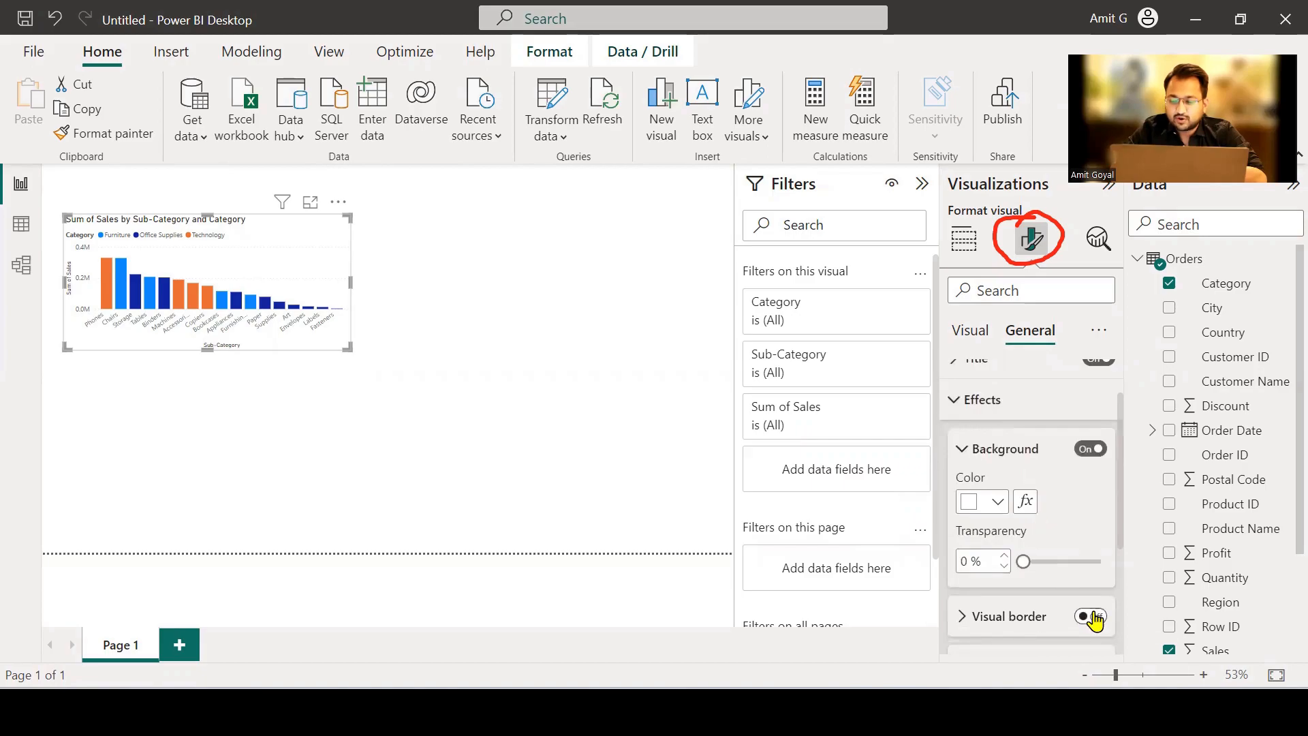
pyautogui.scroll(-1, 1075, 544)
pyautogui.scroll(-2, 1075, 543)
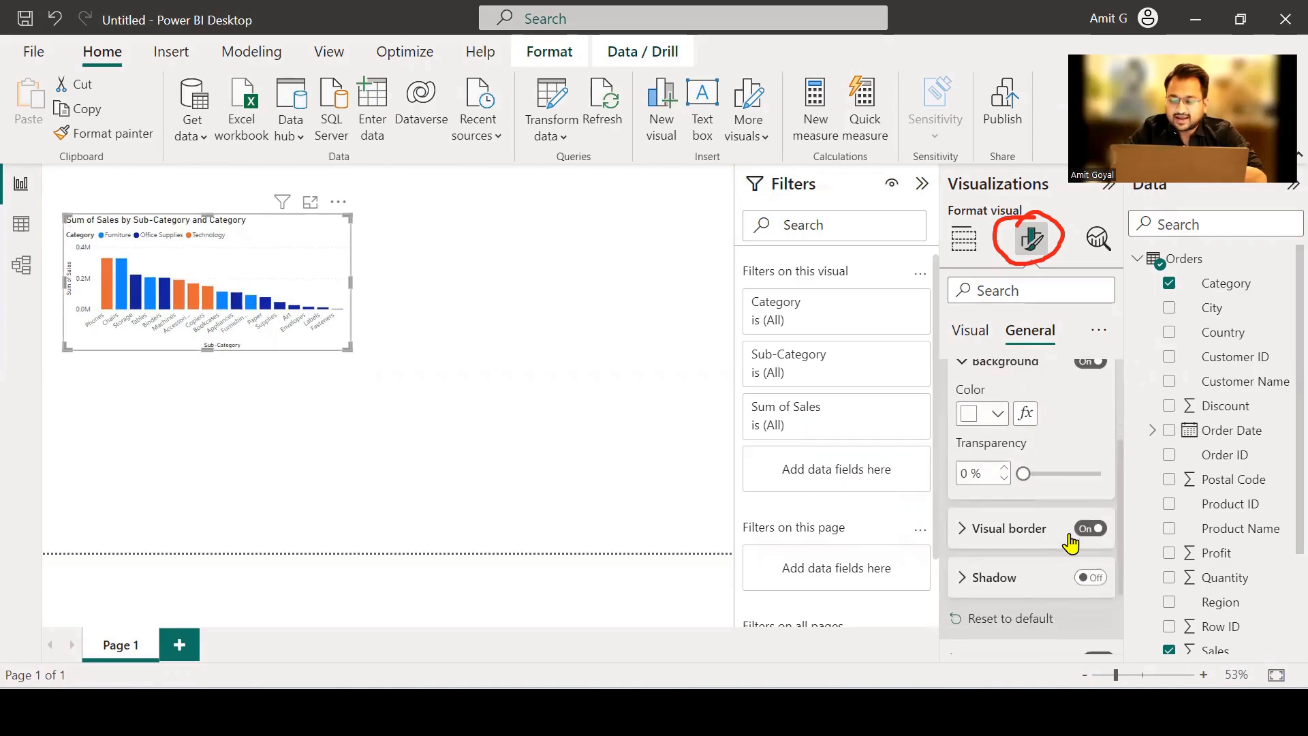
pyautogui.click(1096, 579)
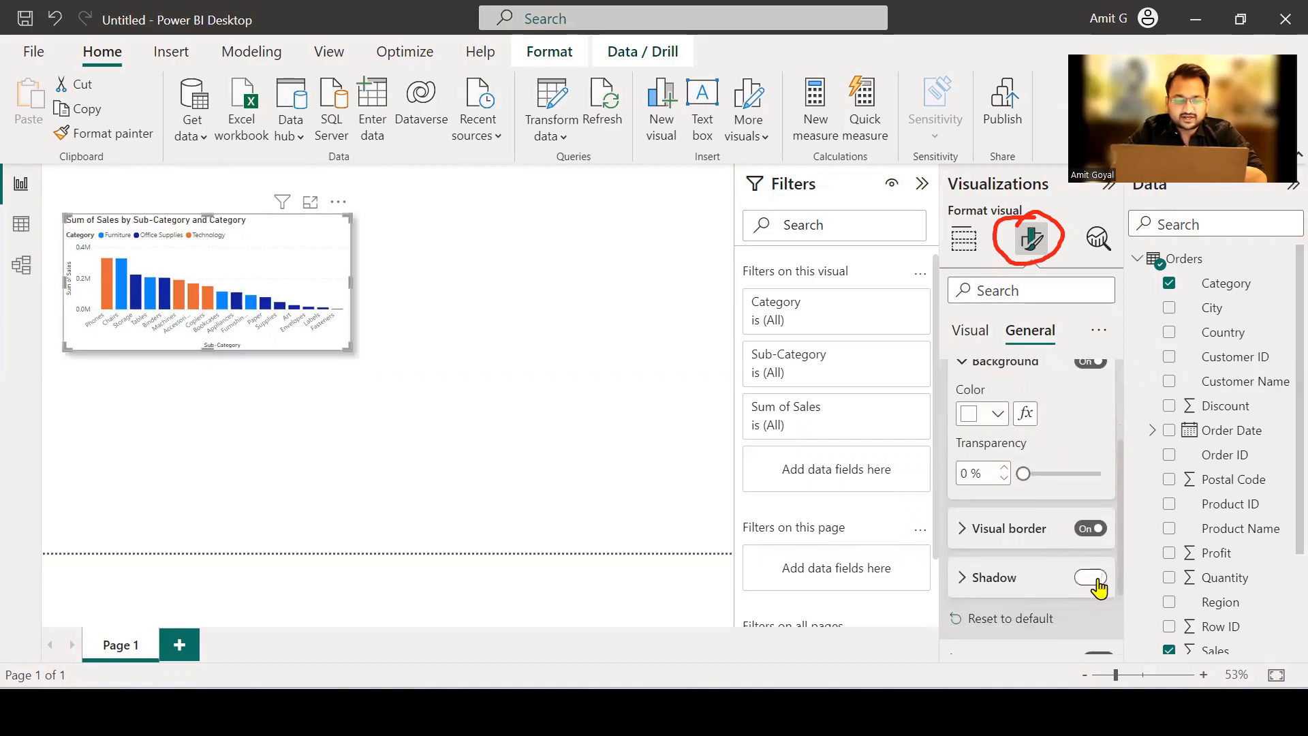
pyautogui.click(402, 280)
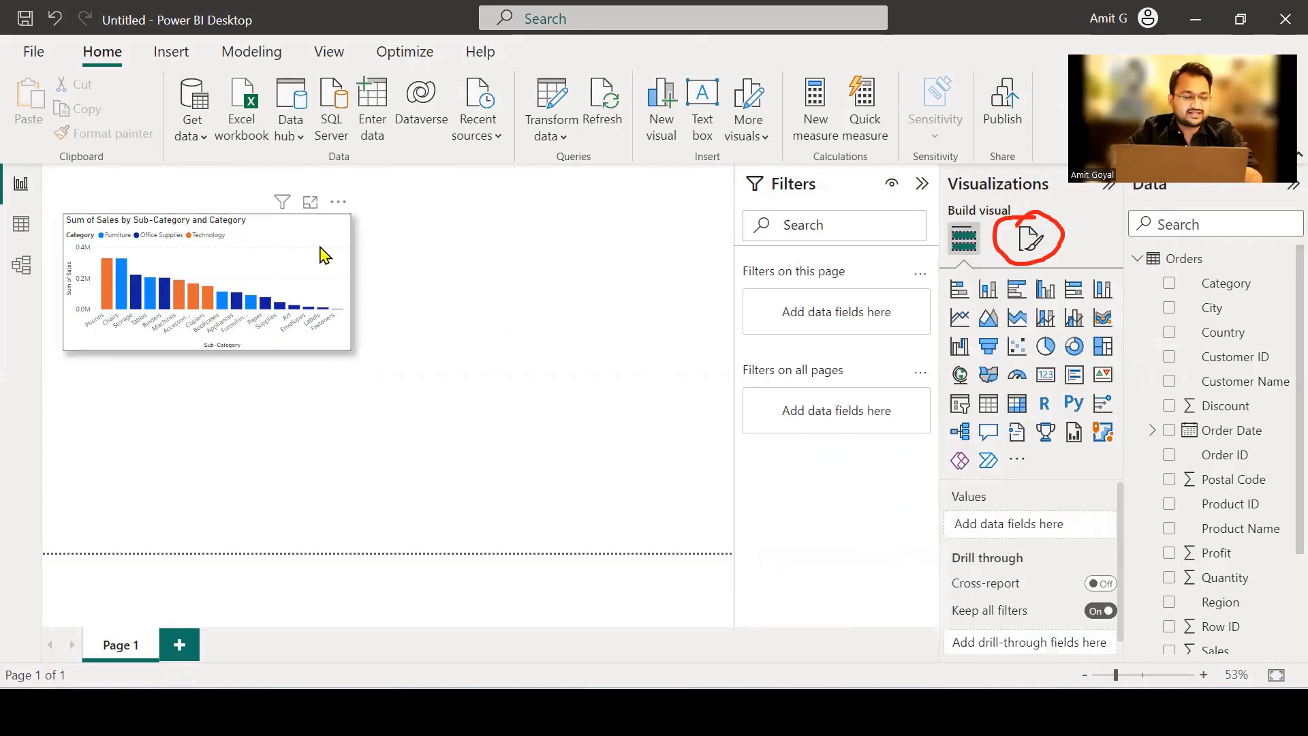
pyautogui.click(315, 266)
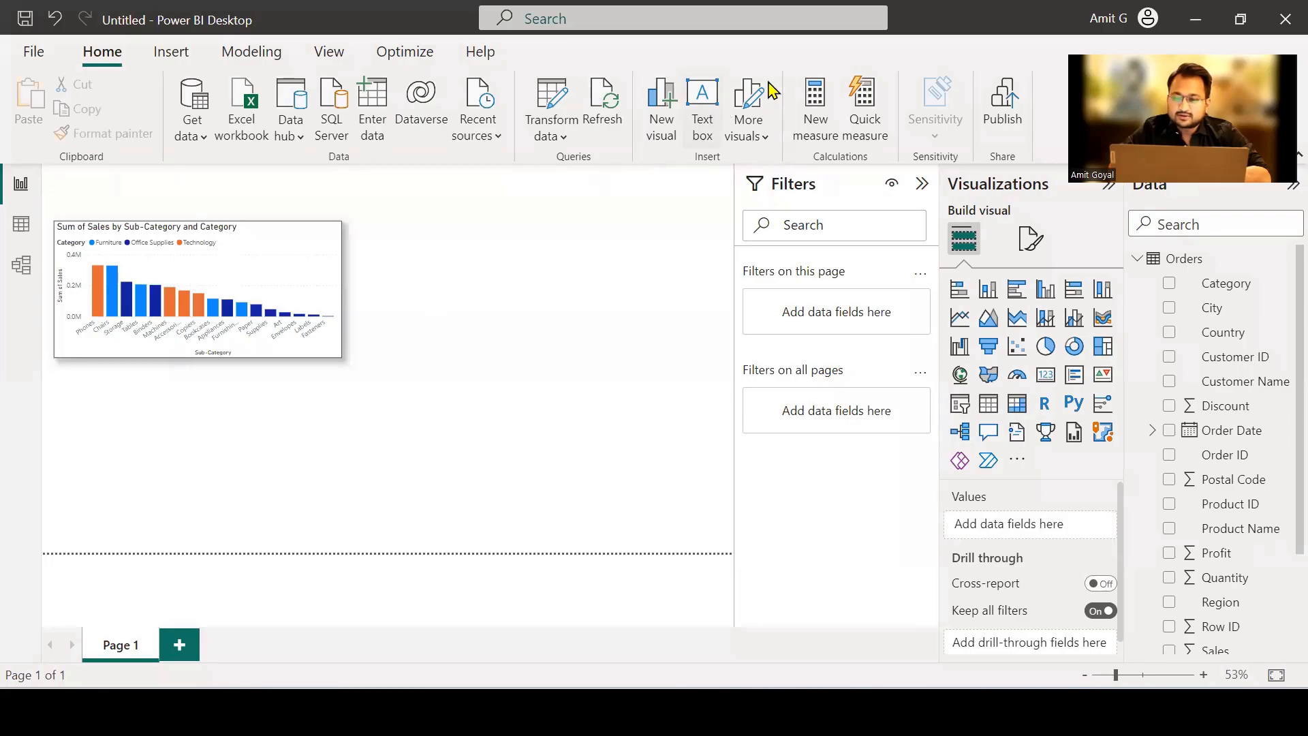
# Add an empty line chart to Page 1 and place it beside the column chart at a matching size.
pyautogui.moveTo(954, 300)
pyautogui.mouseDown()
pyautogui.moveTo(937, 315)
pyautogui.moveTo(982, 320)
pyautogui.moveTo(978, 300)
pyautogui.moveTo(952, 292)
pyautogui.mouseUp()
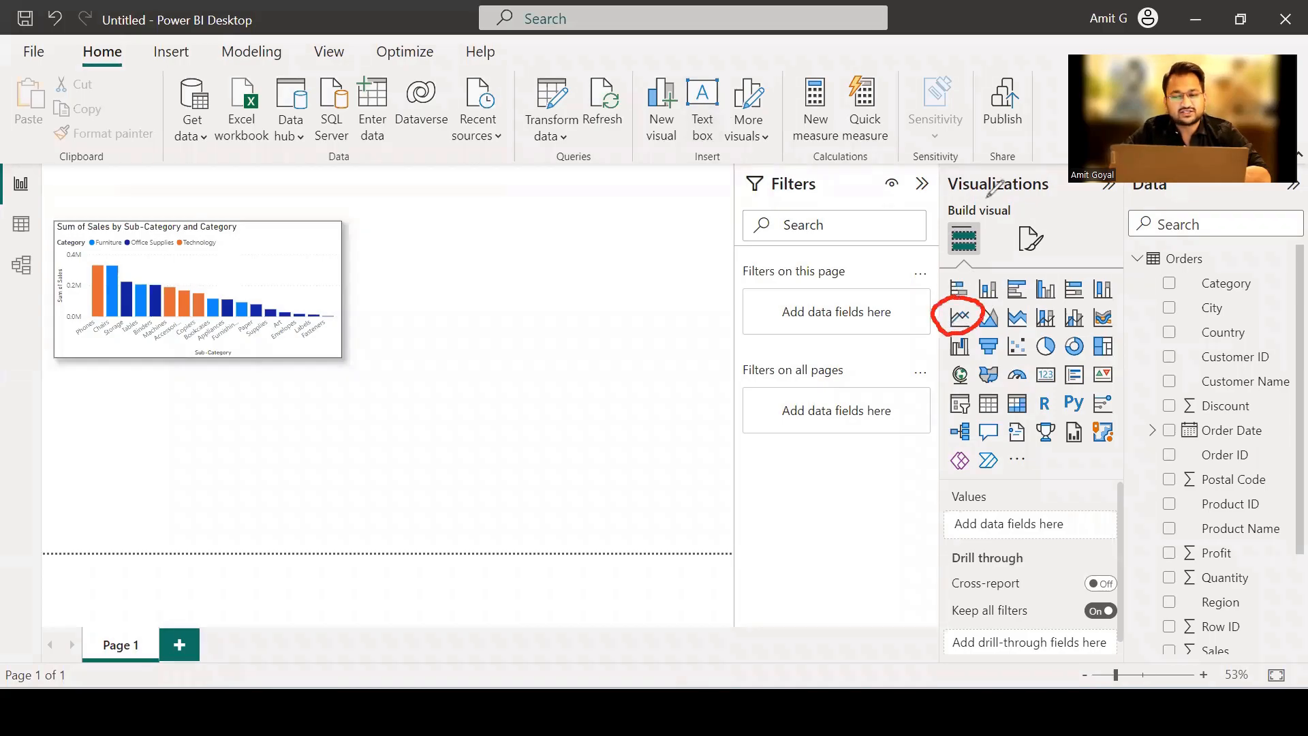
pyautogui.click(962, 319)
pyautogui.moveTo(321, 444); pyautogui.dragTo(628, 294)
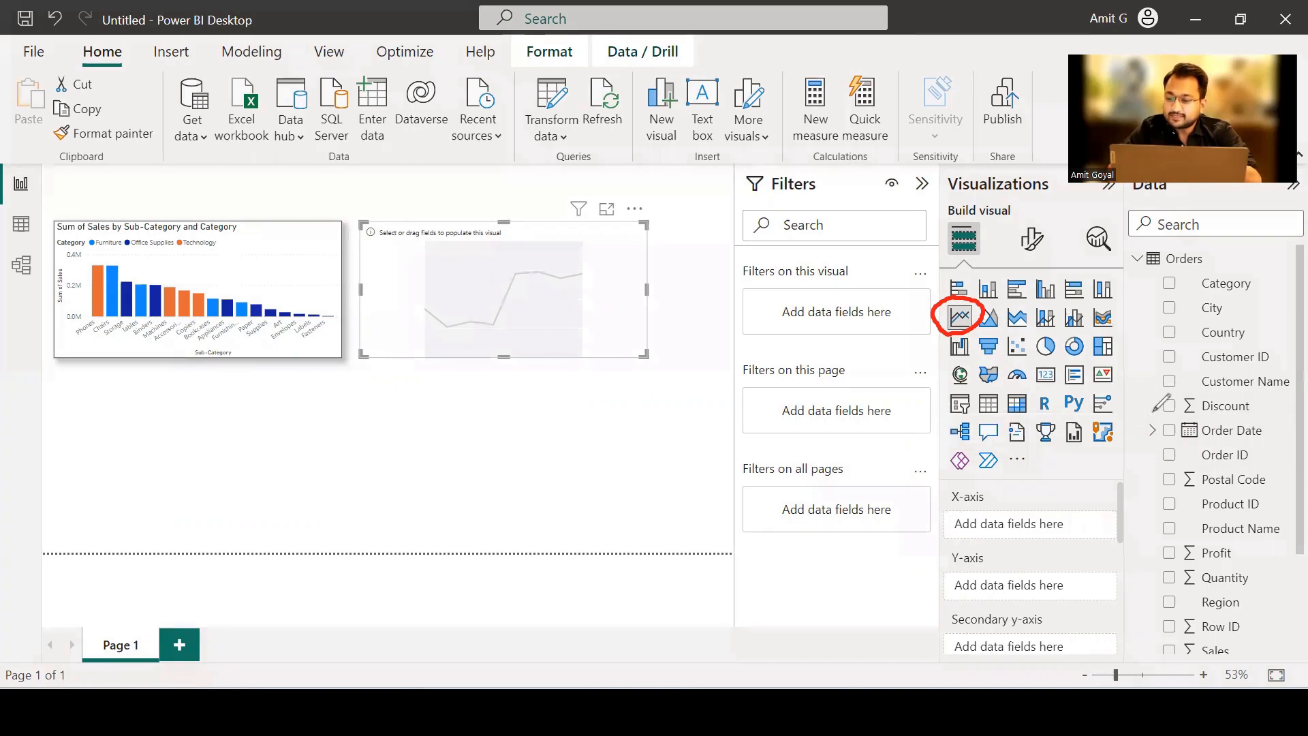
# Populate the line chart with the Order Date hierarchy on the X-axis and Sales on the Y-axis.
pyautogui.moveTo(1162, 409)
pyautogui.mouseDown()
pyautogui.moveTo(1168, 445)
pyautogui.moveTo(1164, 408)
pyautogui.mouseUp()
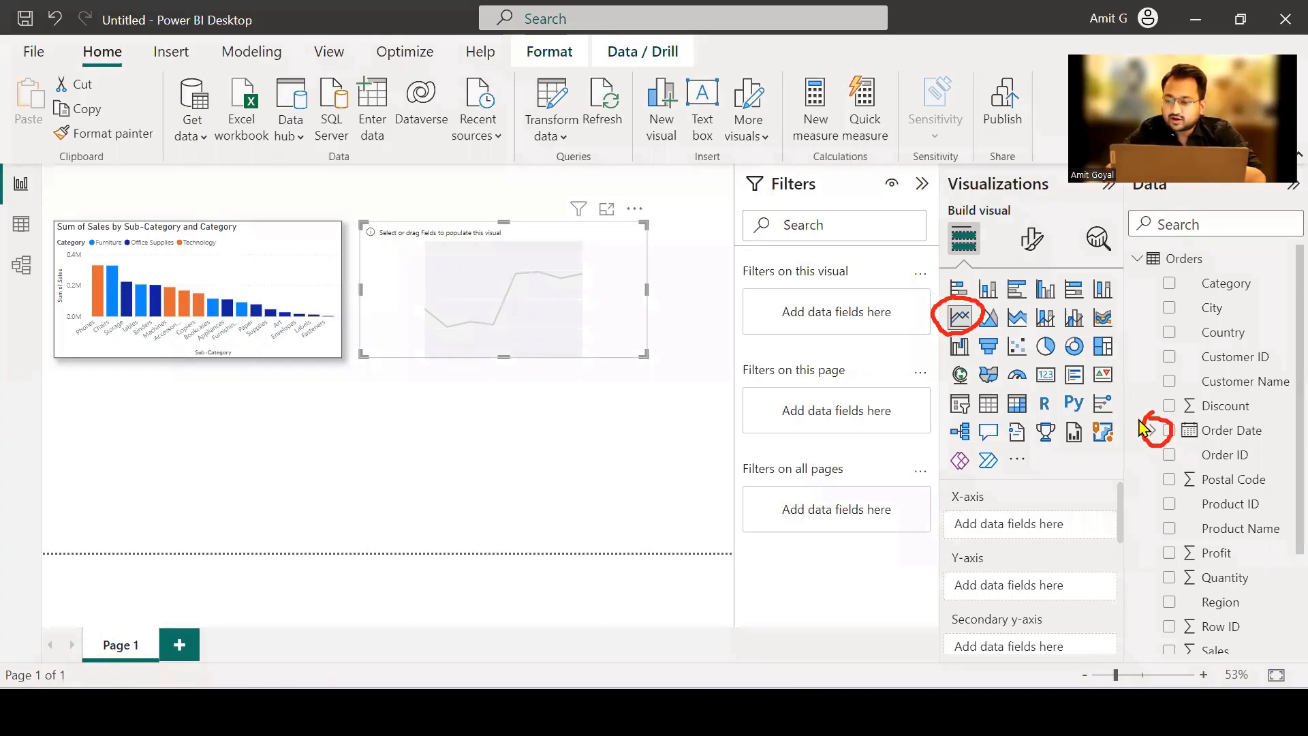
pyautogui.click(1151, 431)
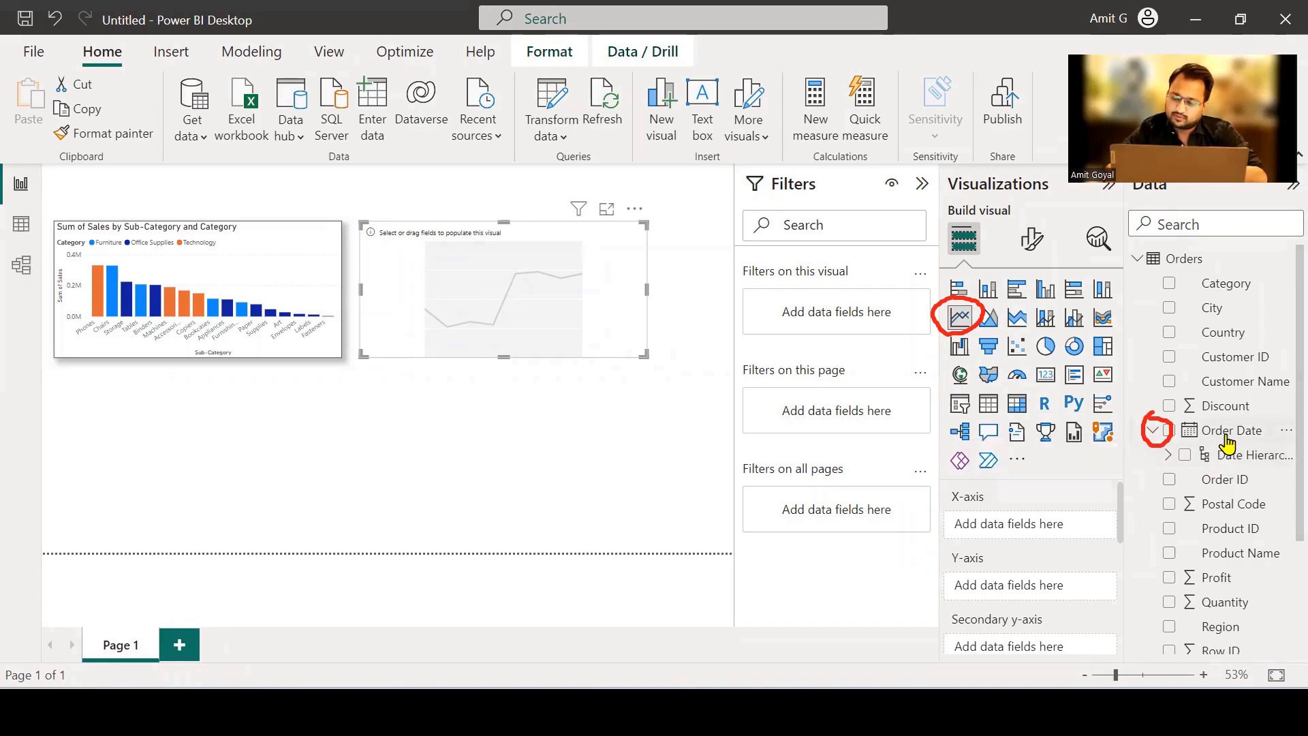
pyautogui.moveTo(1227, 442); pyautogui.dragTo(1078, 538)
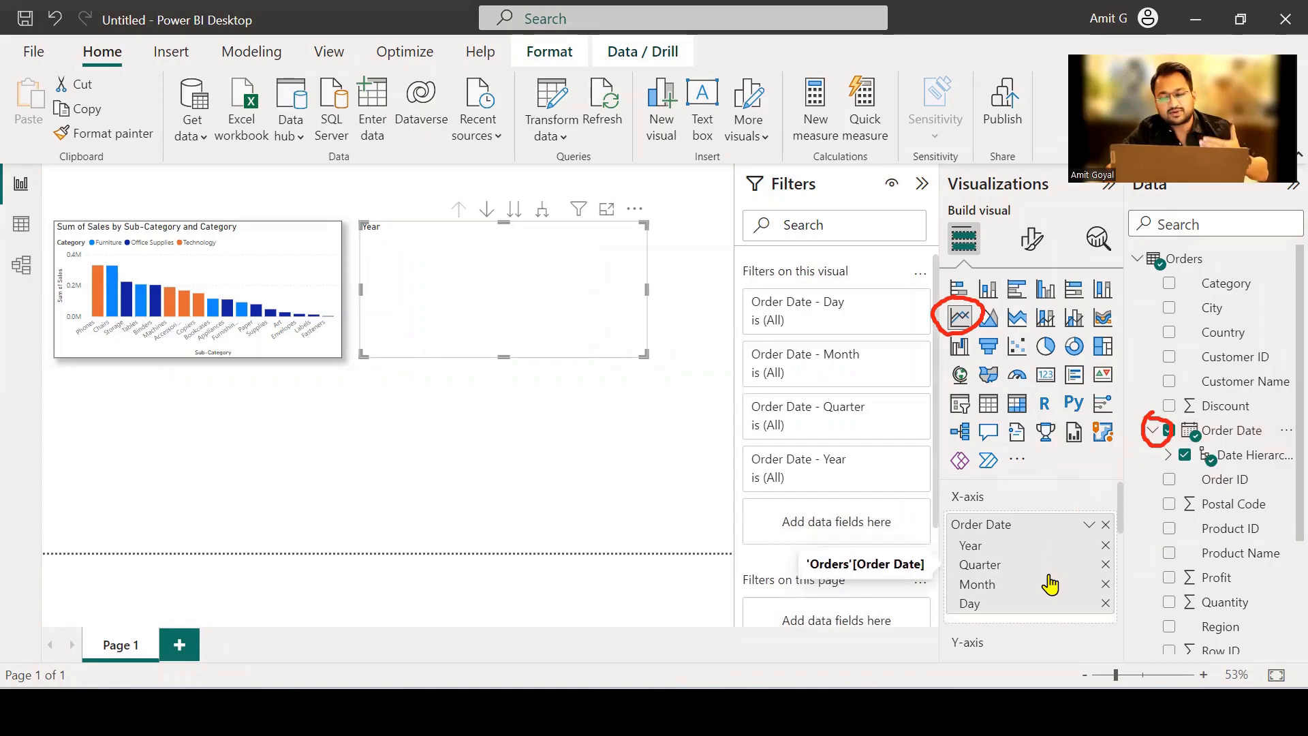
pyautogui.scroll(-3, 1053, 598)
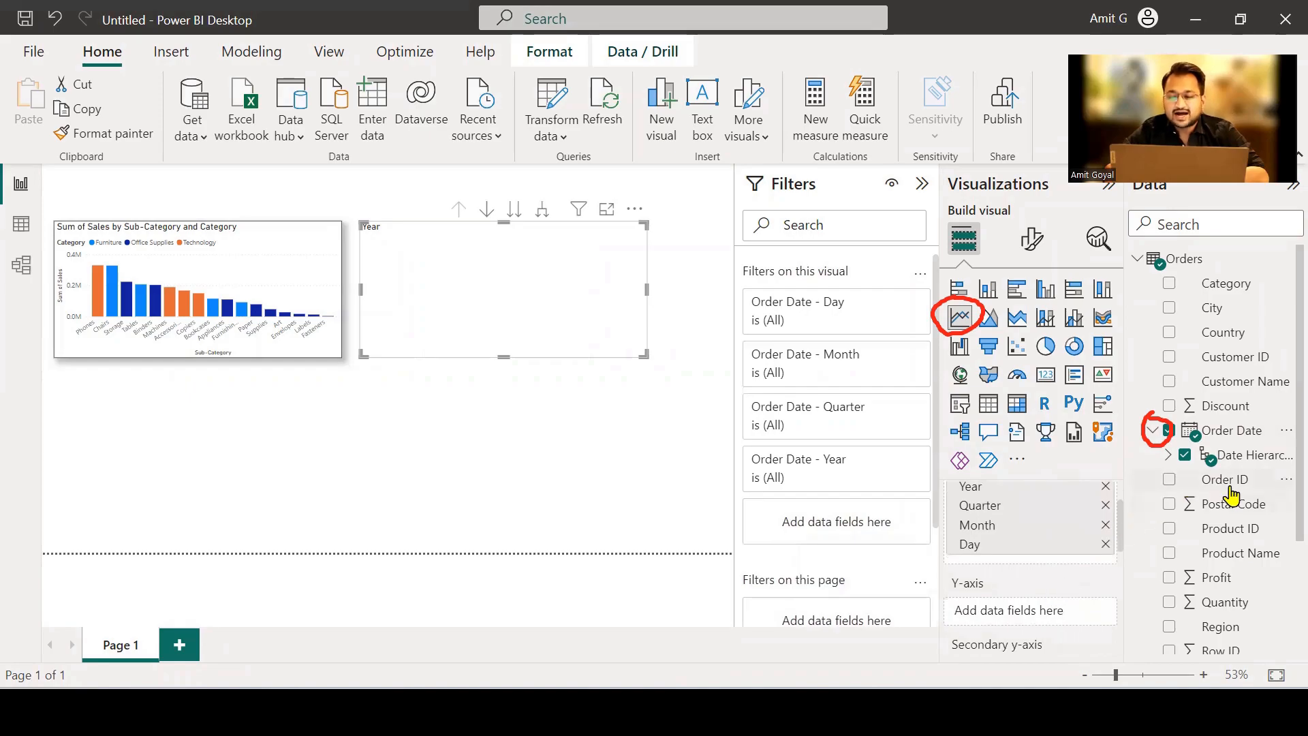
pyautogui.scroll(-1, 1230, 495)
pyautogui.moveTo(1220, 609); pyautogui.dragTo(1065, 615)
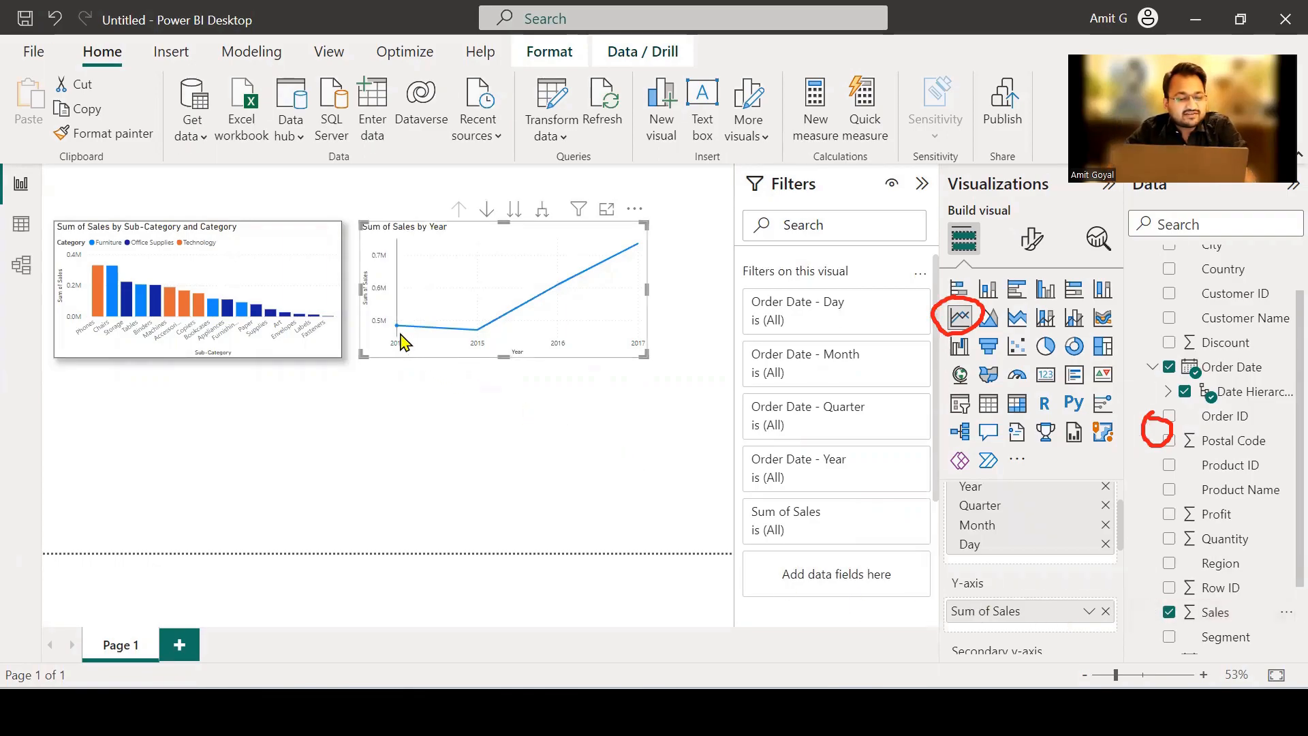
# Examine the yearly sales values along the line chart and its drill controls.
pyautogui.moveTo(400, 333)
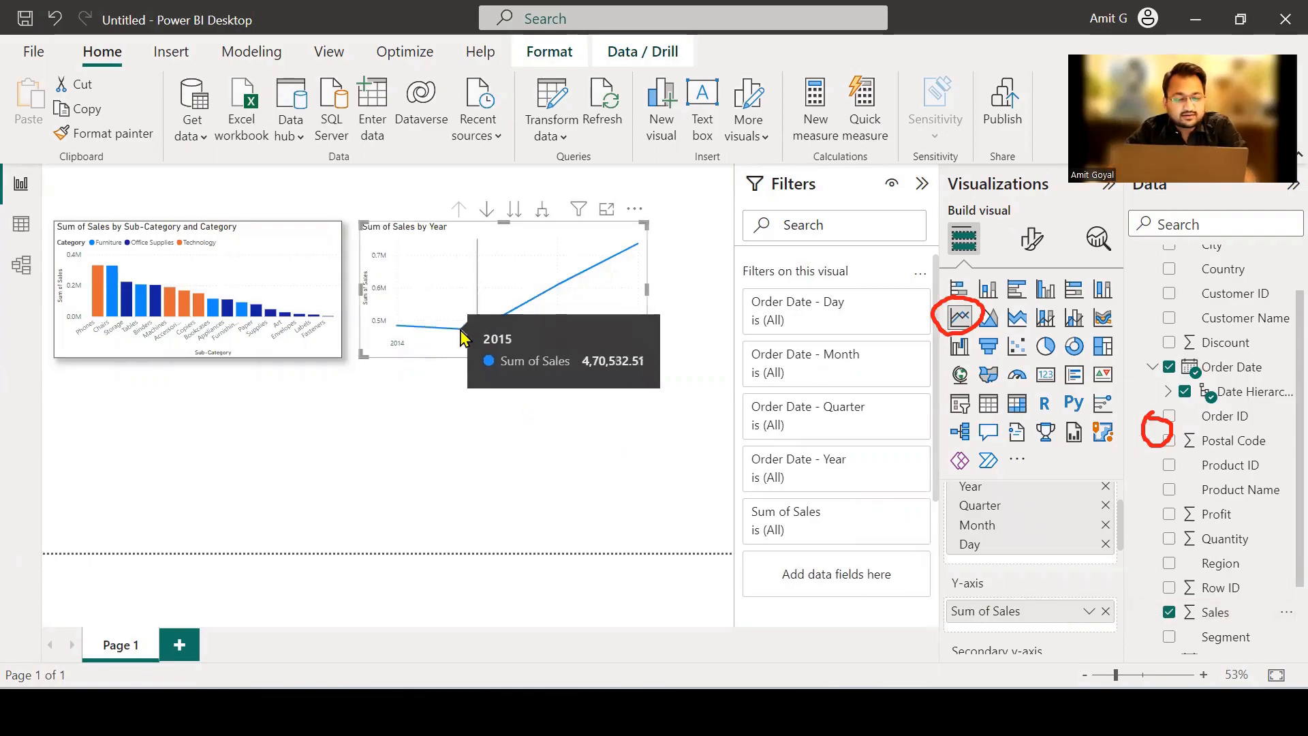
pyautogui.moveTo(545, 300)
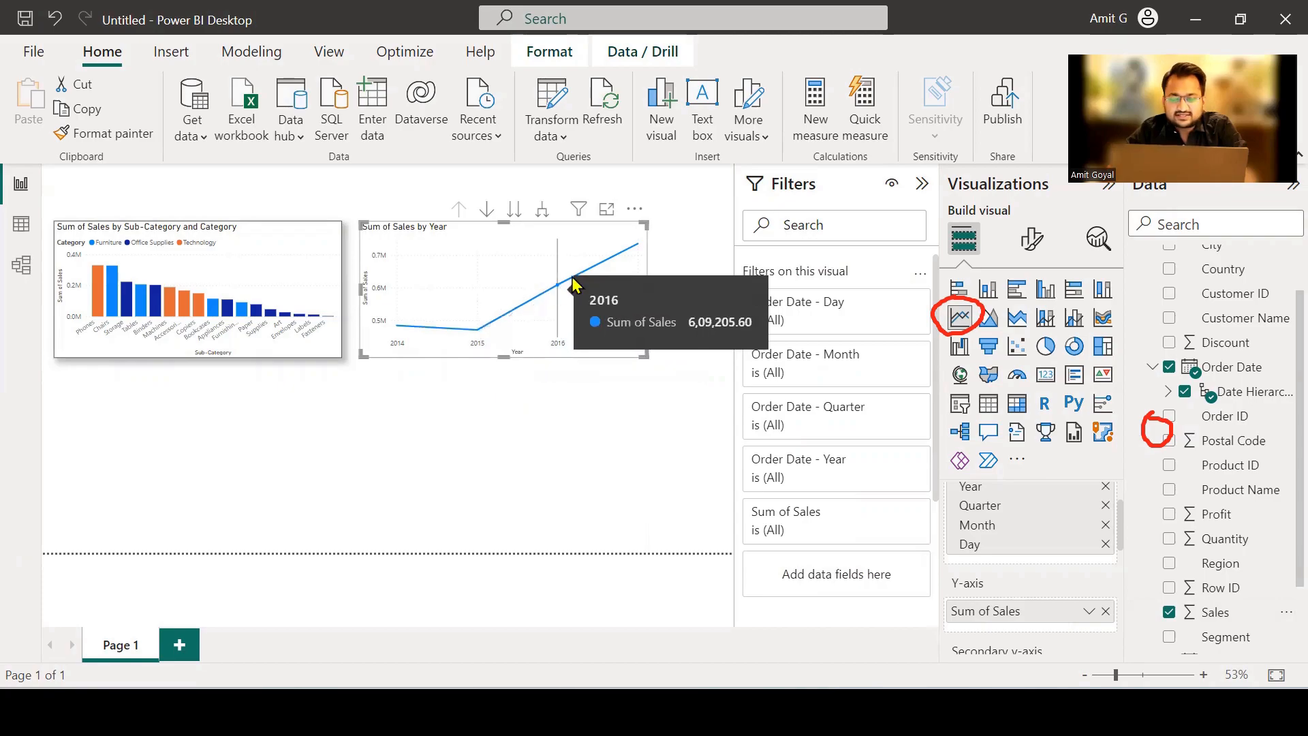
pyautogui.moveTo(628, 253)
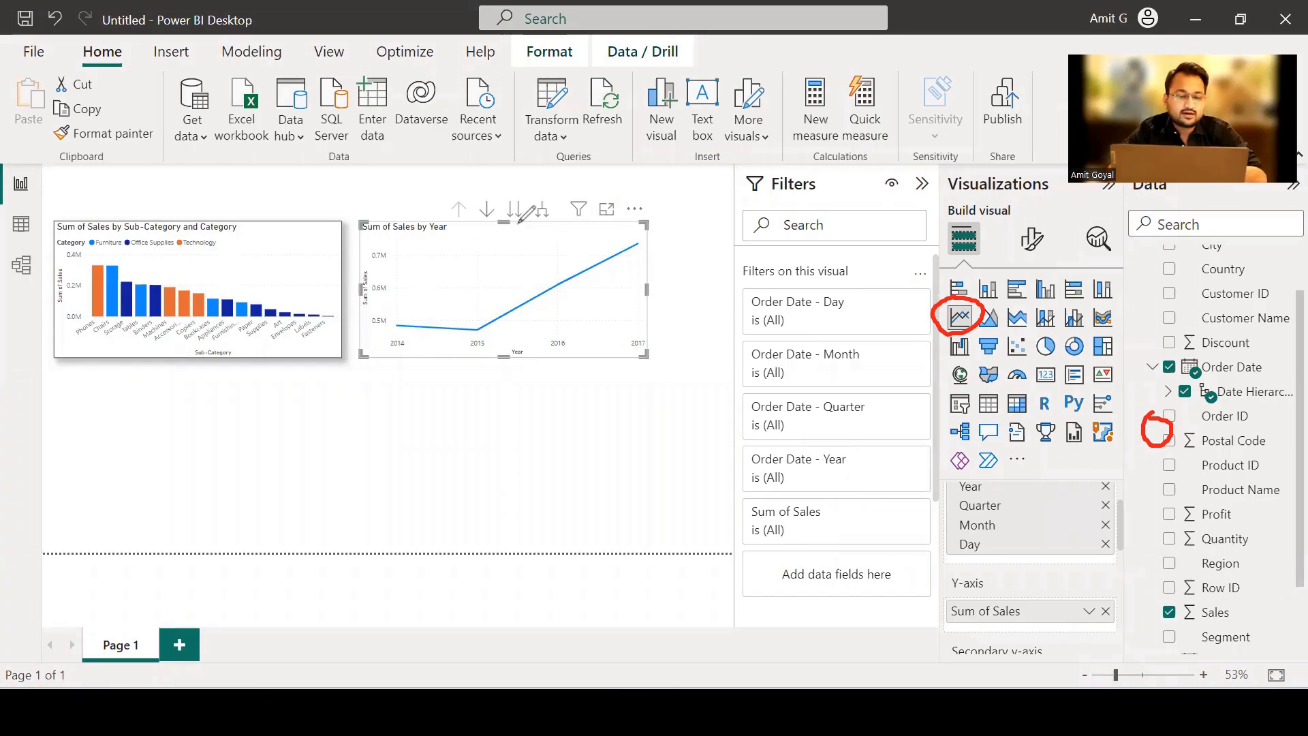
pyautogui.moveTo(446, 195)
pyautogui.mouseDown()
pyautogui.moveTo(448, 233)
pyautogui.moveTo(556, 230)
pyautogui.moveTo(548, 192)
pyautogui.moveTo(447, 192)
pyautogui.mouseUp()
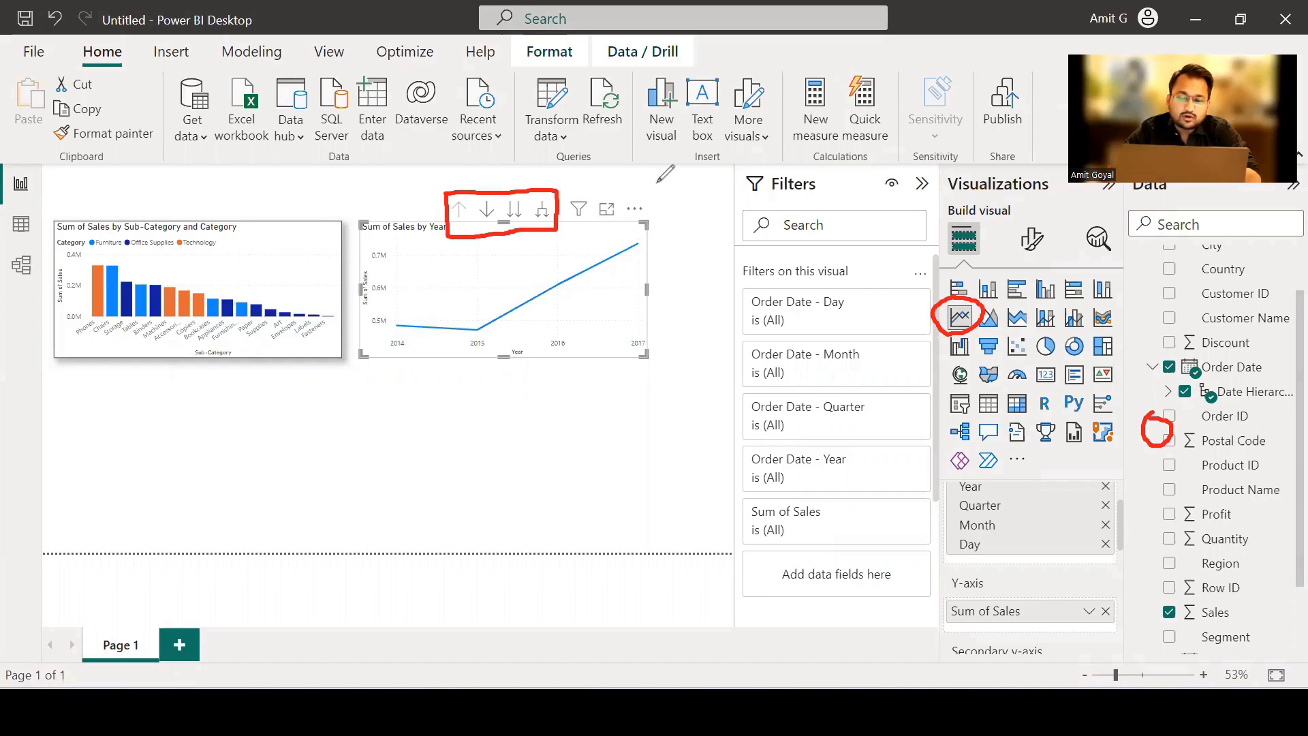
# Expand the line chart's Order Date hierarchy one level to Year and Quarter and inspect the quarterly sales points.
pyautogui.press('e')
pyautogui.moveTo(529, 198)
pyautogui.mouseDown()
pyautogui.moveTo(534, 224)
pyautogui.moveTo(557, 216)
pyautogui.moveTo(549, 193)
pyautogui.moveTo(535, 197)
pyautogui.mouseUp()
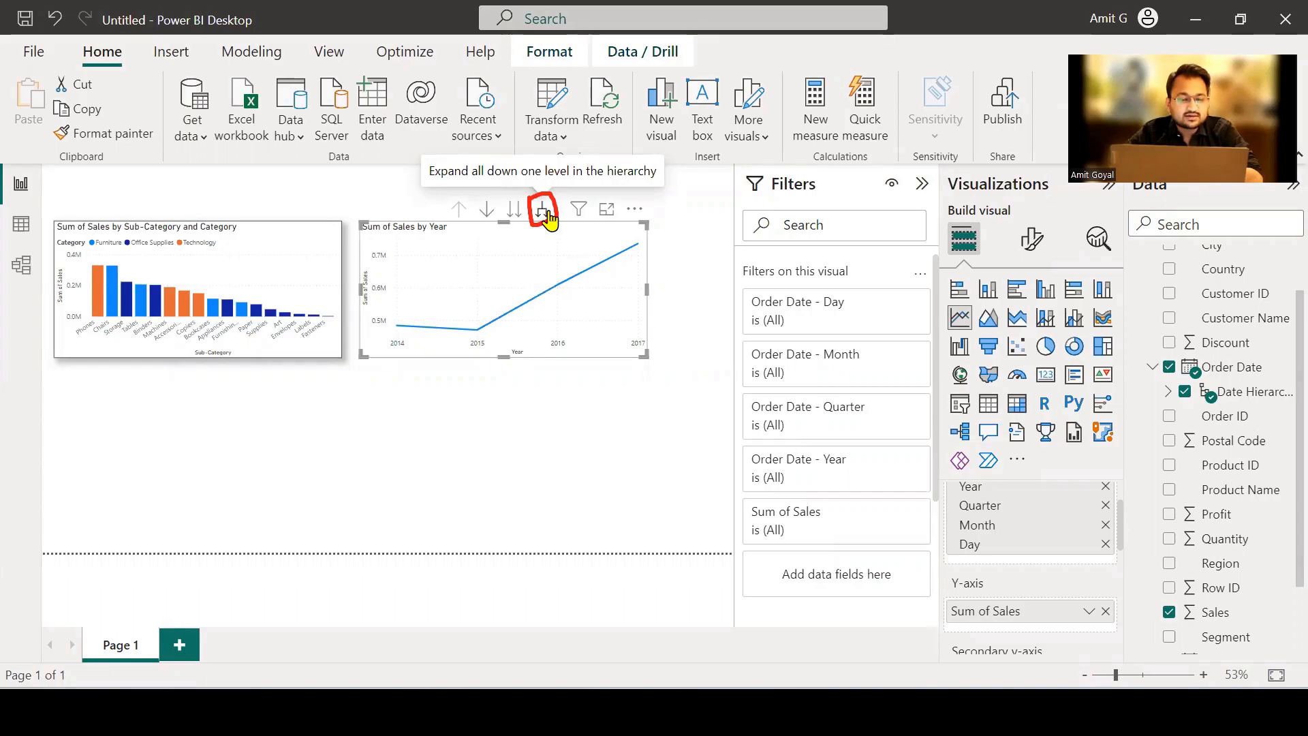
pyautogui.click(543, 212)
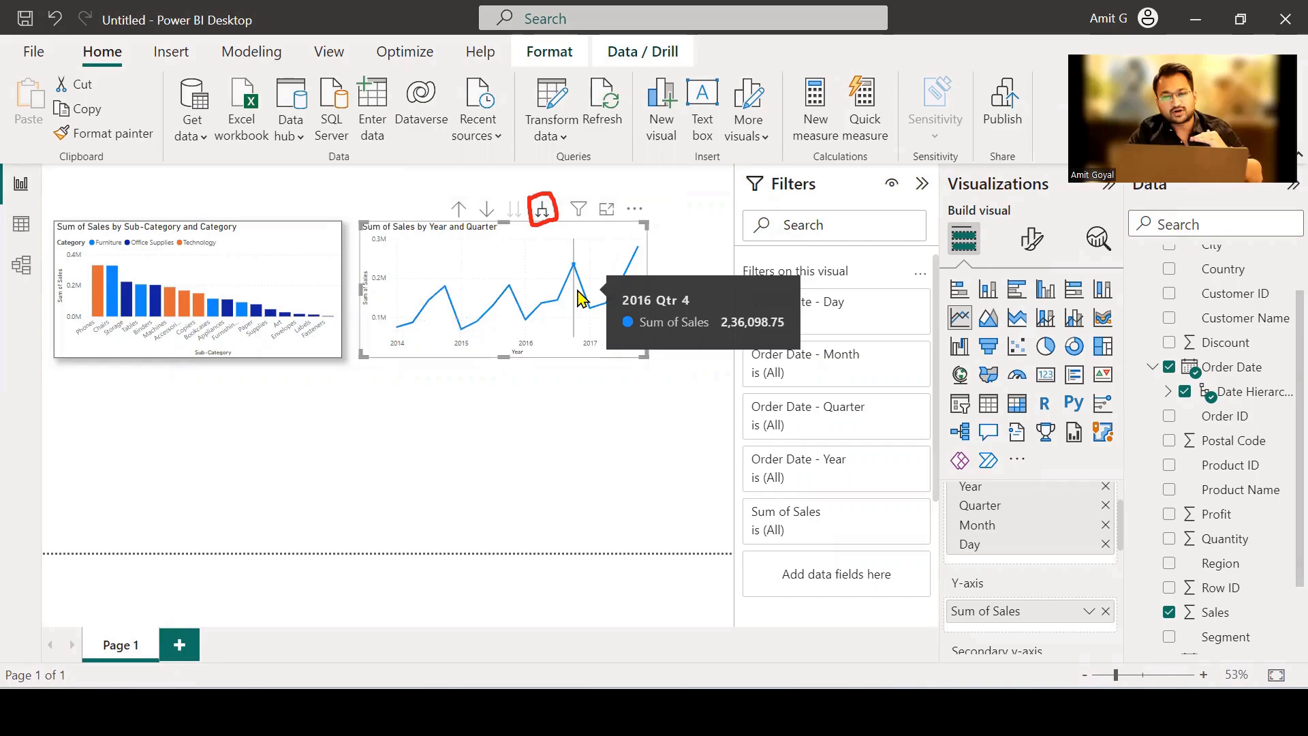
pyautogui.scroll(1, 1066, 530)
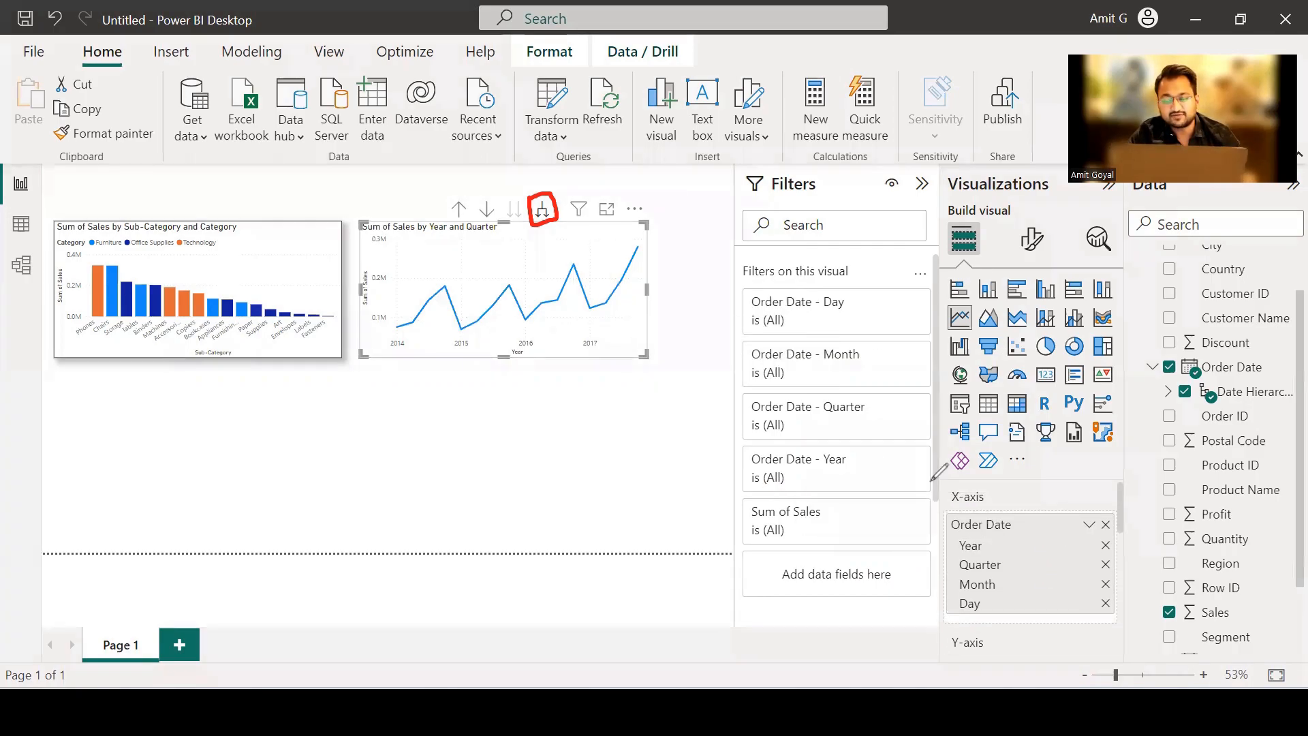
pyautogui.moveTo(949, 536)
pyautogui.mouseDown()
pyautogui.moveTo(925, 555)
pyautogui.moveTo(935, 624)
pyautogui.moveTo(957, 620)
pyautogui.mouseUp()
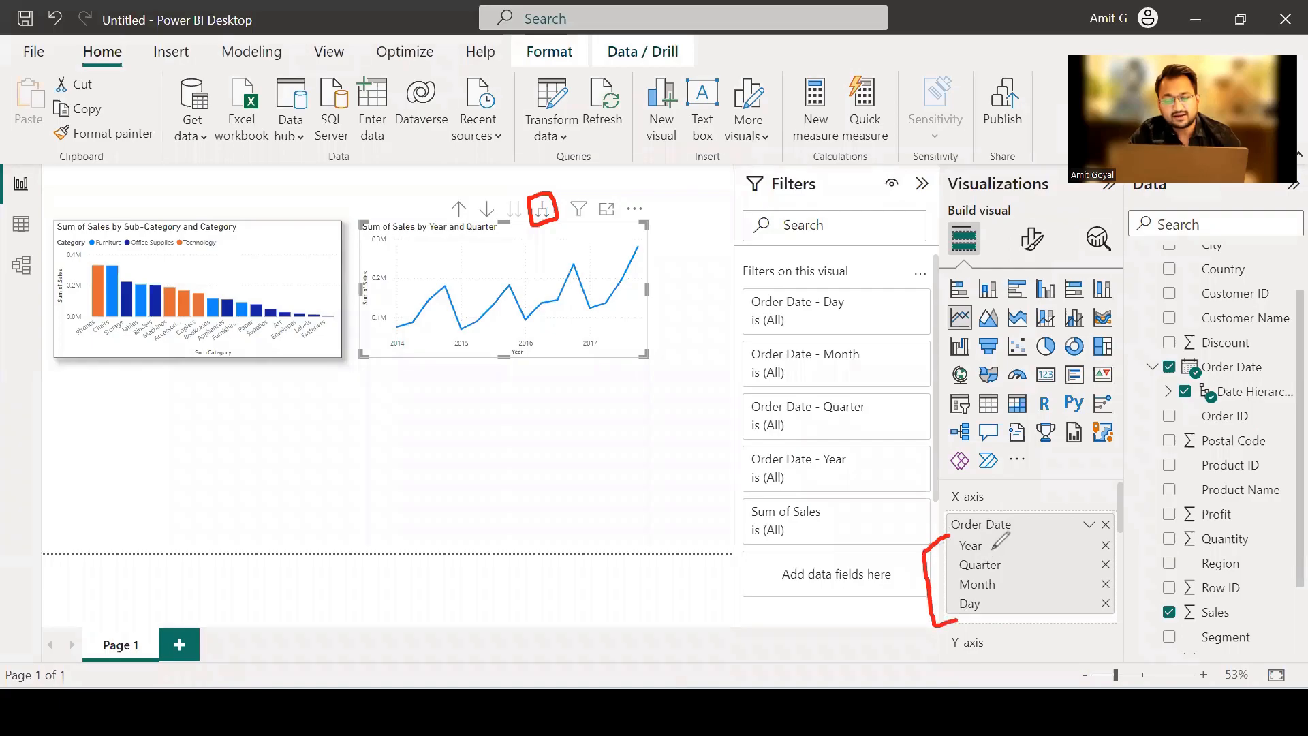
pyautogui.moveTo(992, 545)
pyautogui.mouseDown()
pyautogui.moveTo(1012, 546)
pyautogui.moveTo(1014, 564)
pyautogui.mouseUp()
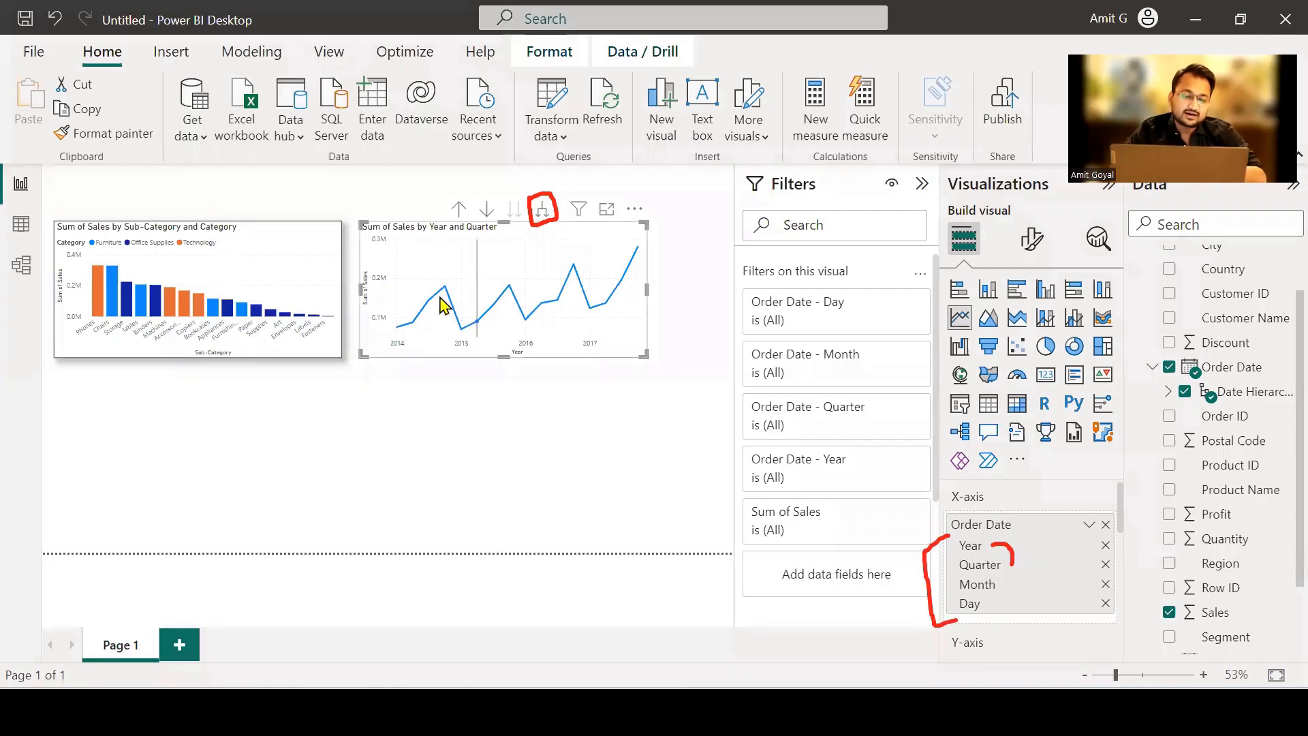
pyautogui.moveTo(404, 320)
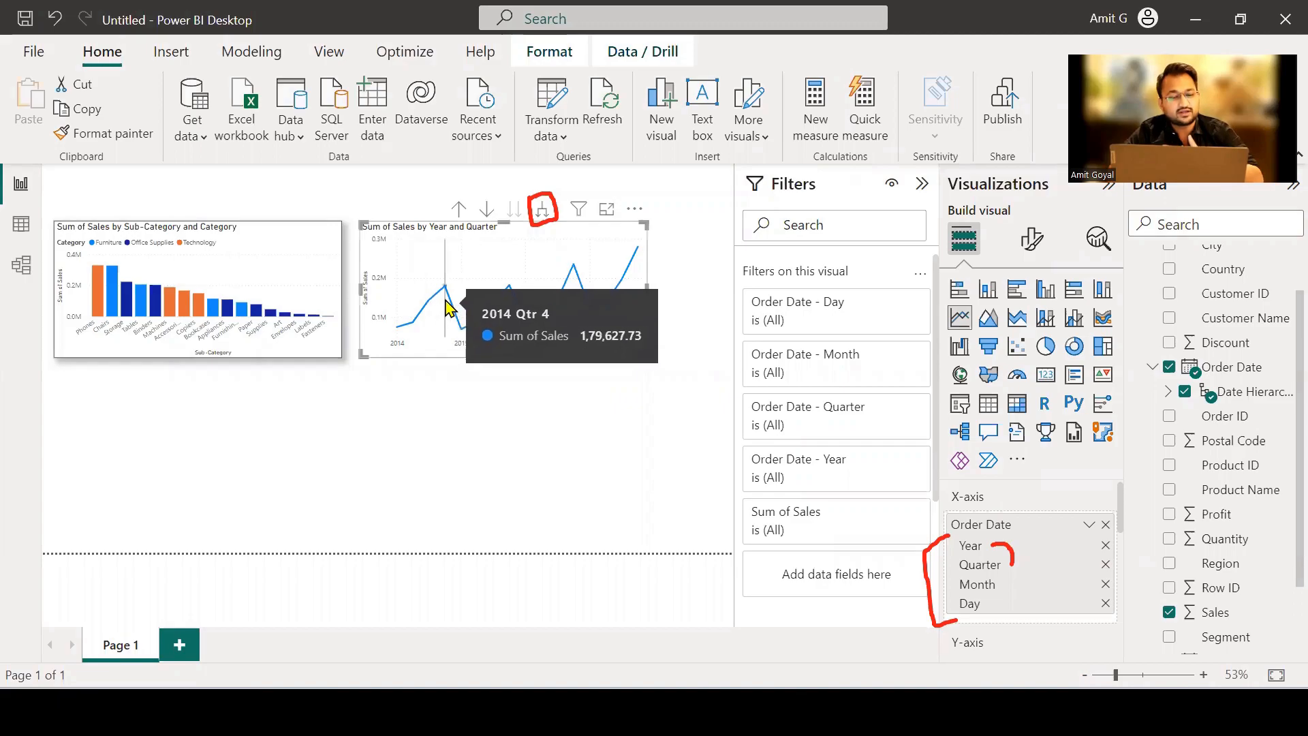
pyautogui.moveTo(475, 312)
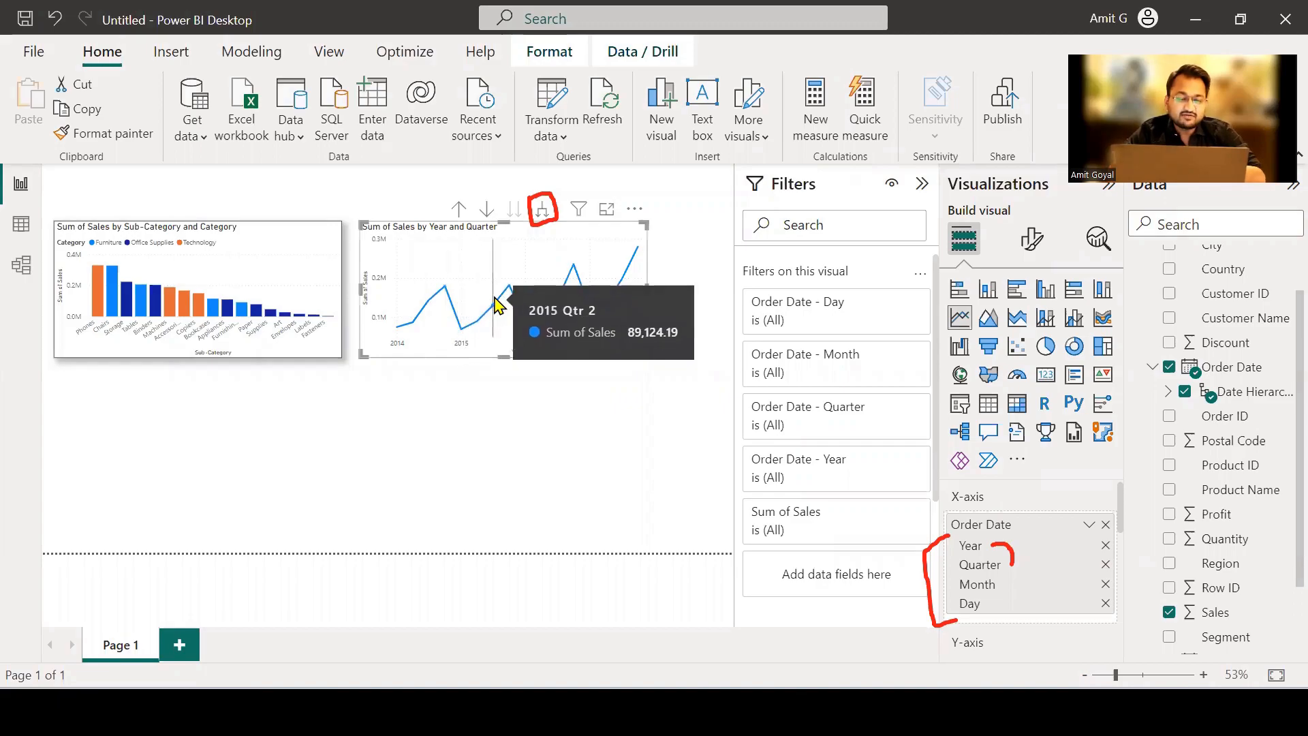
pyautogui.moveTo(520, 298)
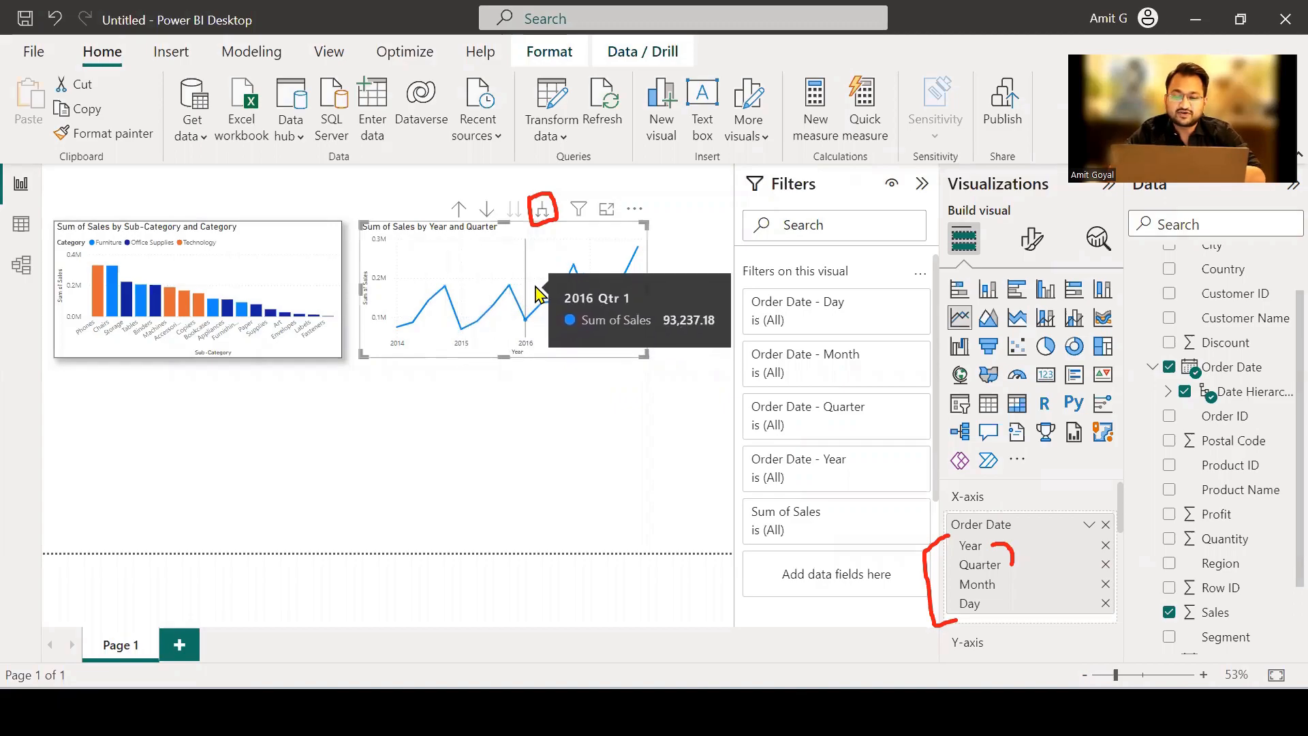
pyautogui.moveTo(588, 272)
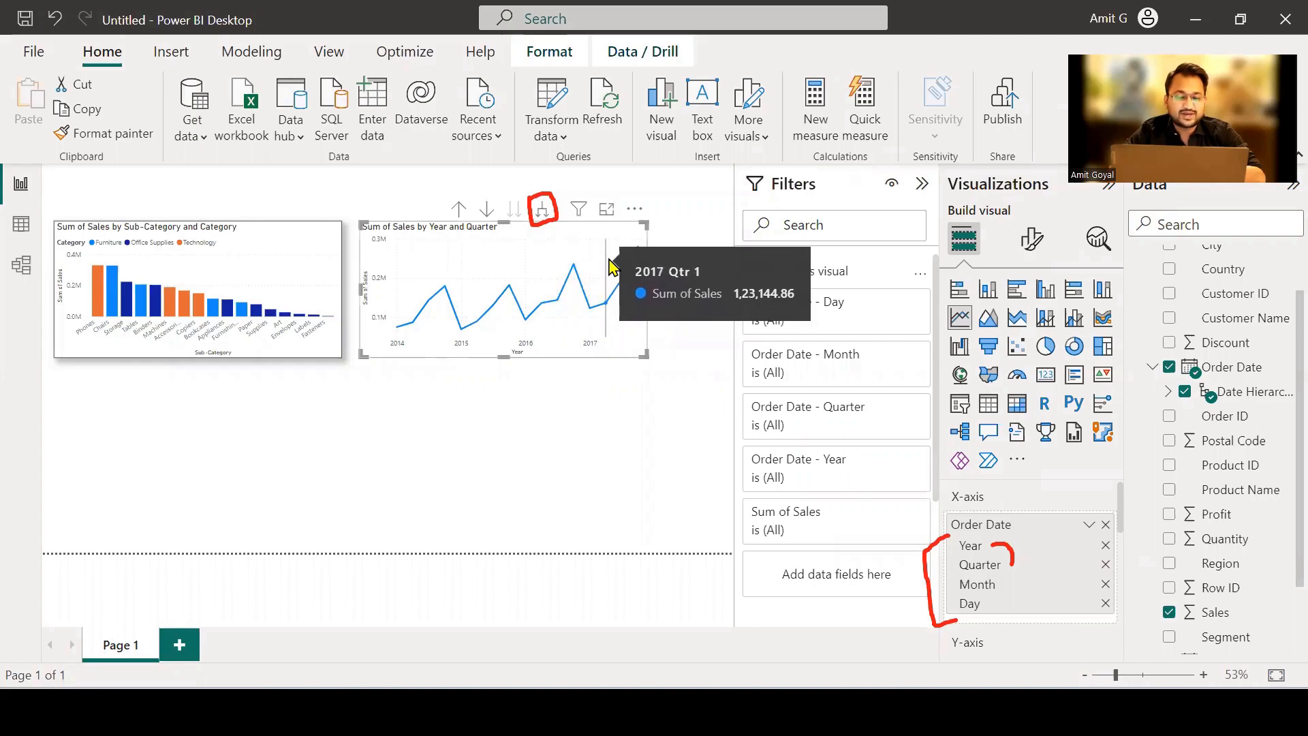
# Expand the line chart through the Month and Day levels and drill back up to the Year level.
pyautogui.click(543, 217)
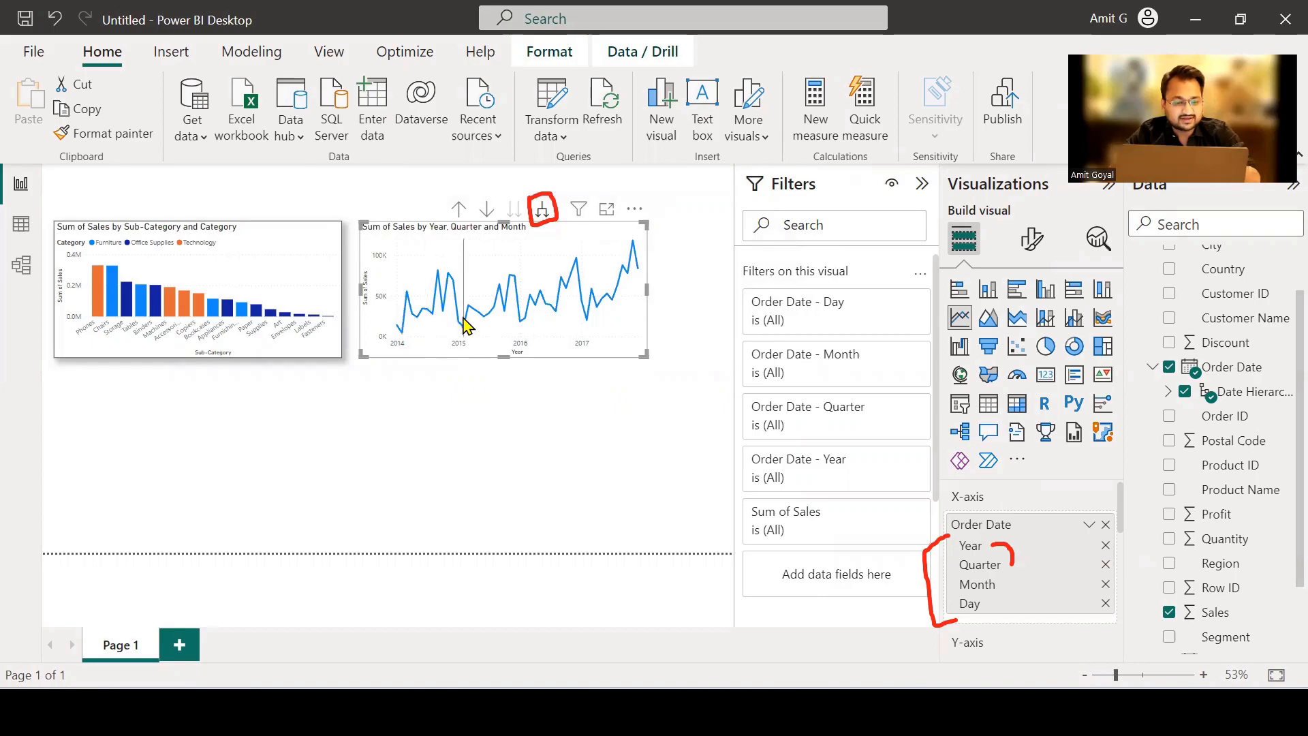
pyautogui.click(543, 218)
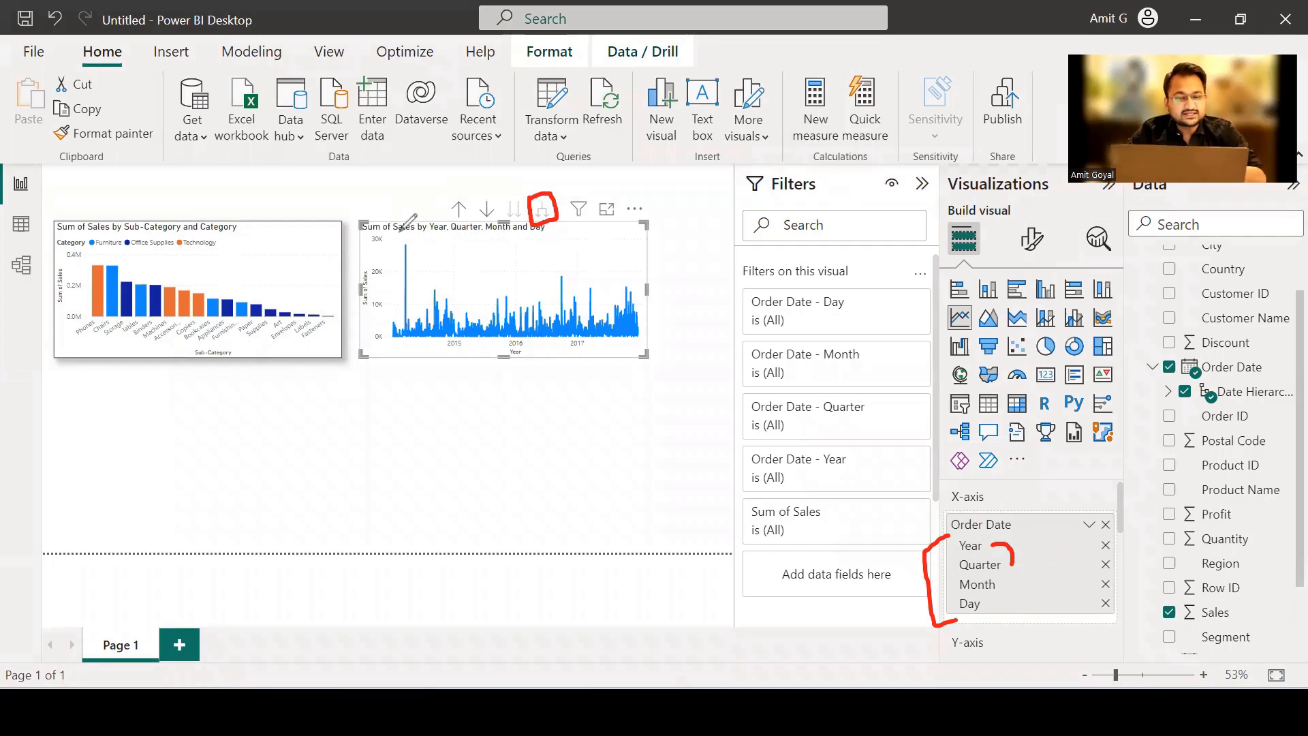
pyautogui.moveTo(443, 185)
pyautogui.mouseDown()
pyautogui.moveTo(480, 222)
pyautogui.moveTo(440, 188)
pyautogui.moveTo(446, 205)
pyautogui.mouseUp()
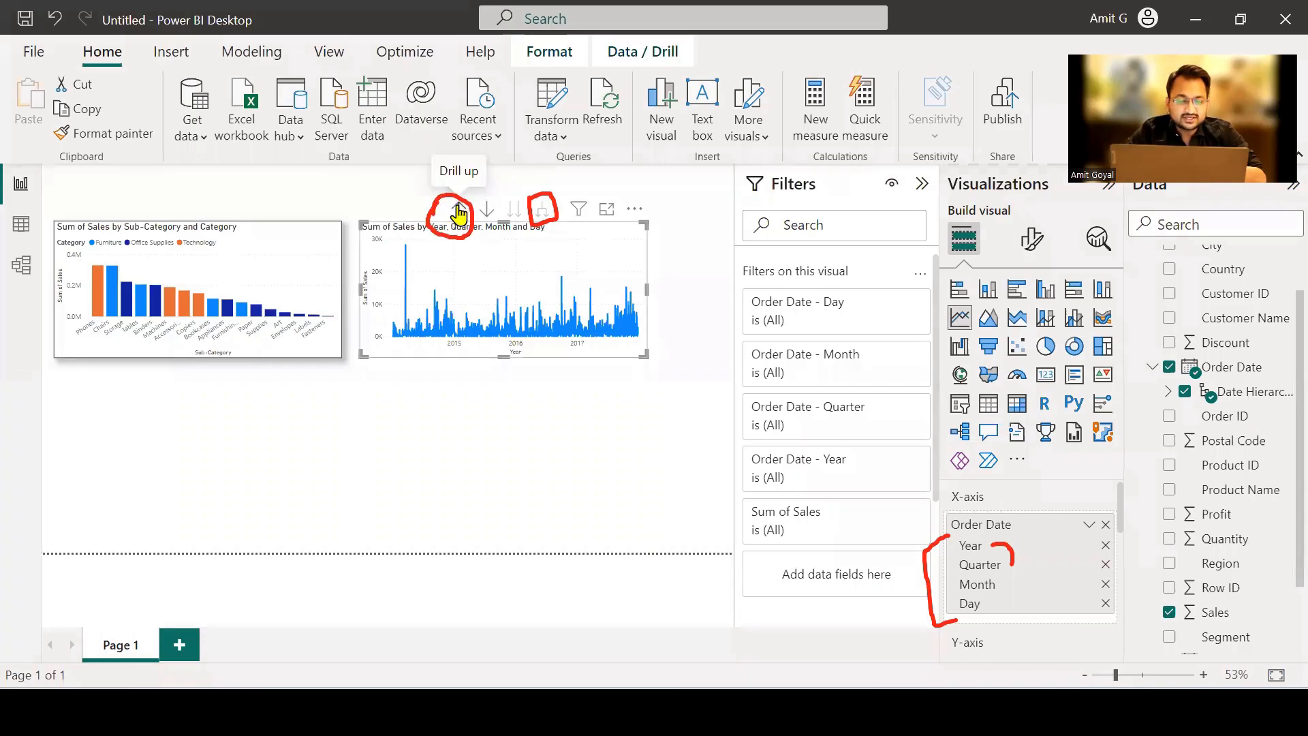
pyautogui.click(458, 212)
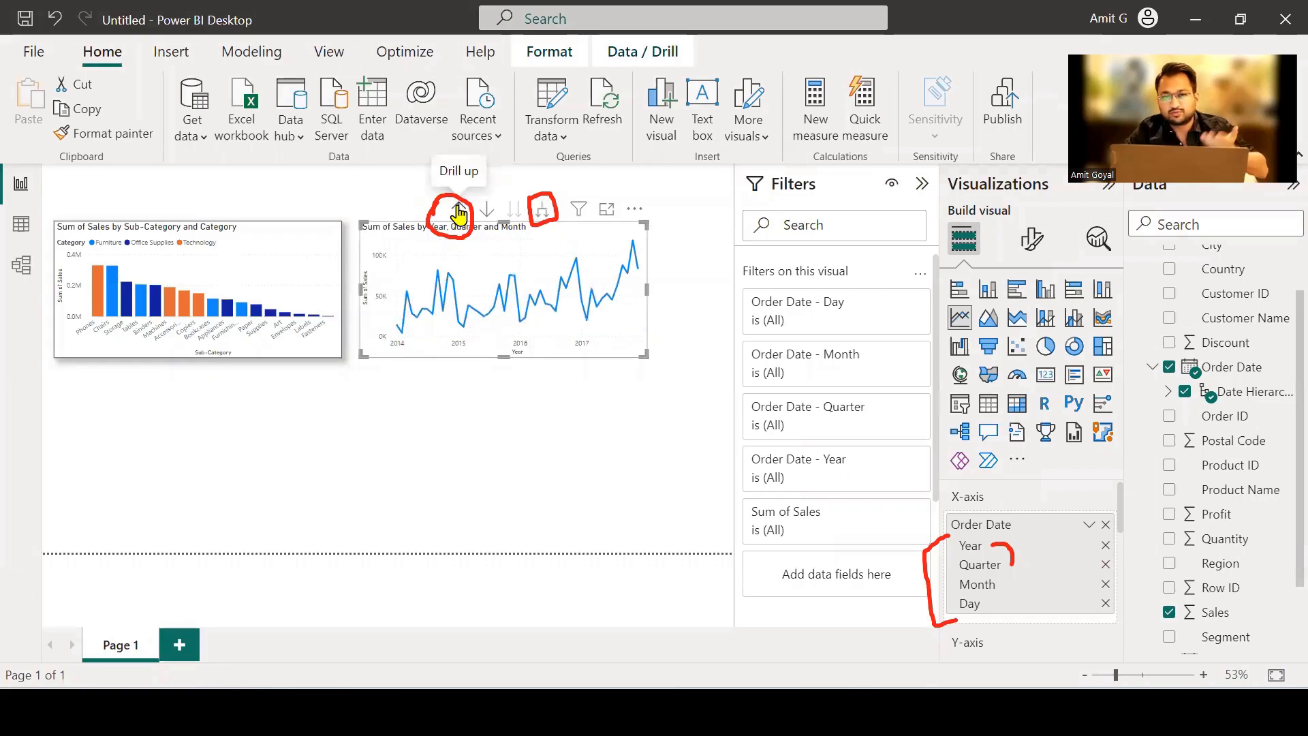
pyautogui.click(458, 212)
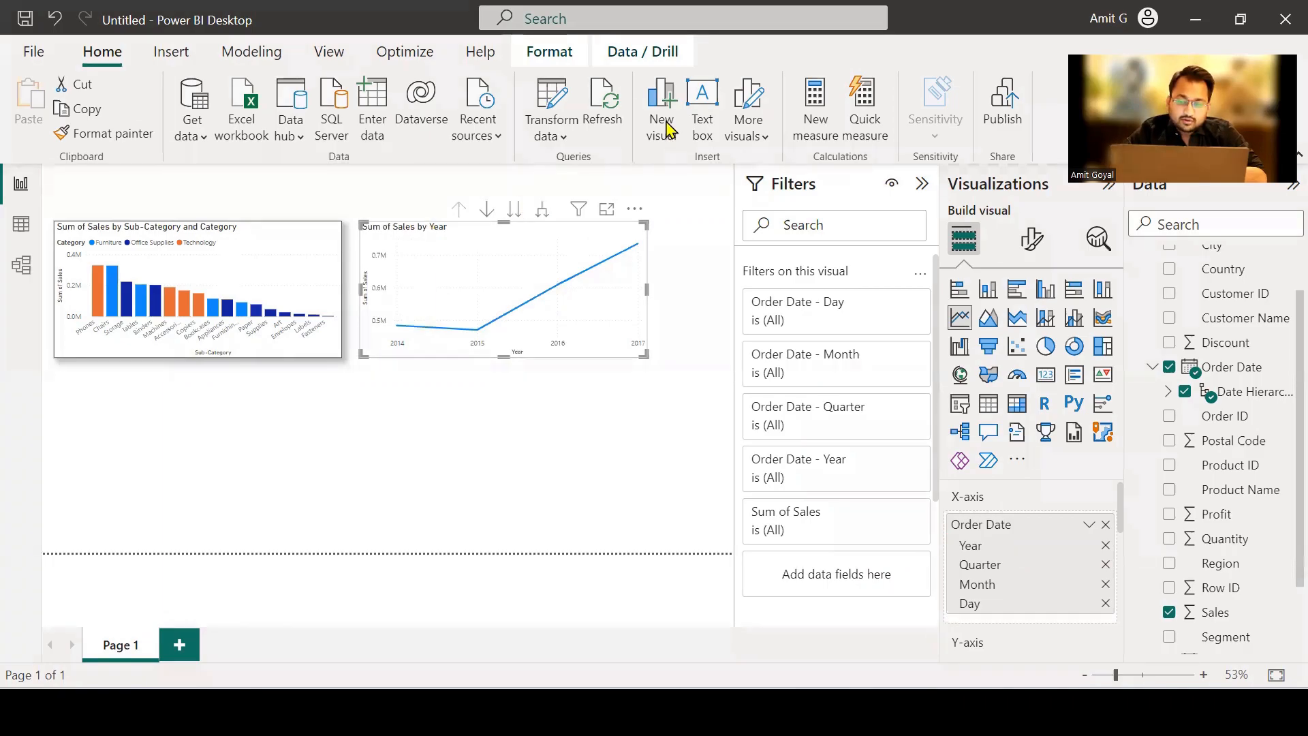
# Move the line chart to the Quarter level without the year breakdown and inspect the sales of each quarter.
pyautogui.moveTo(521, 206)
pyautogui.mouseDown()
pyautogui.moveTo(503, 204)
pyautogui.moveTo(517, 228)
pyautogui.moveTo(522, 197)
pyautogui.mouseUp()
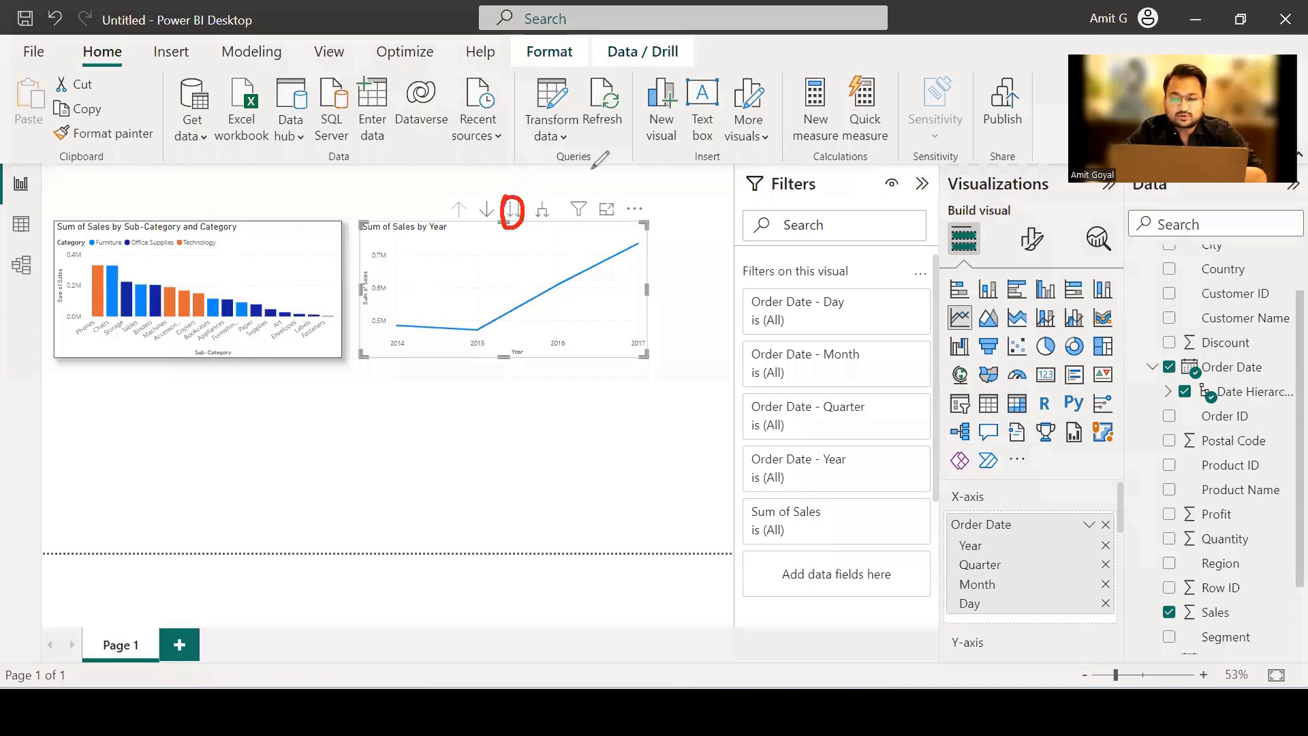
pyautogui.click(513, 211)
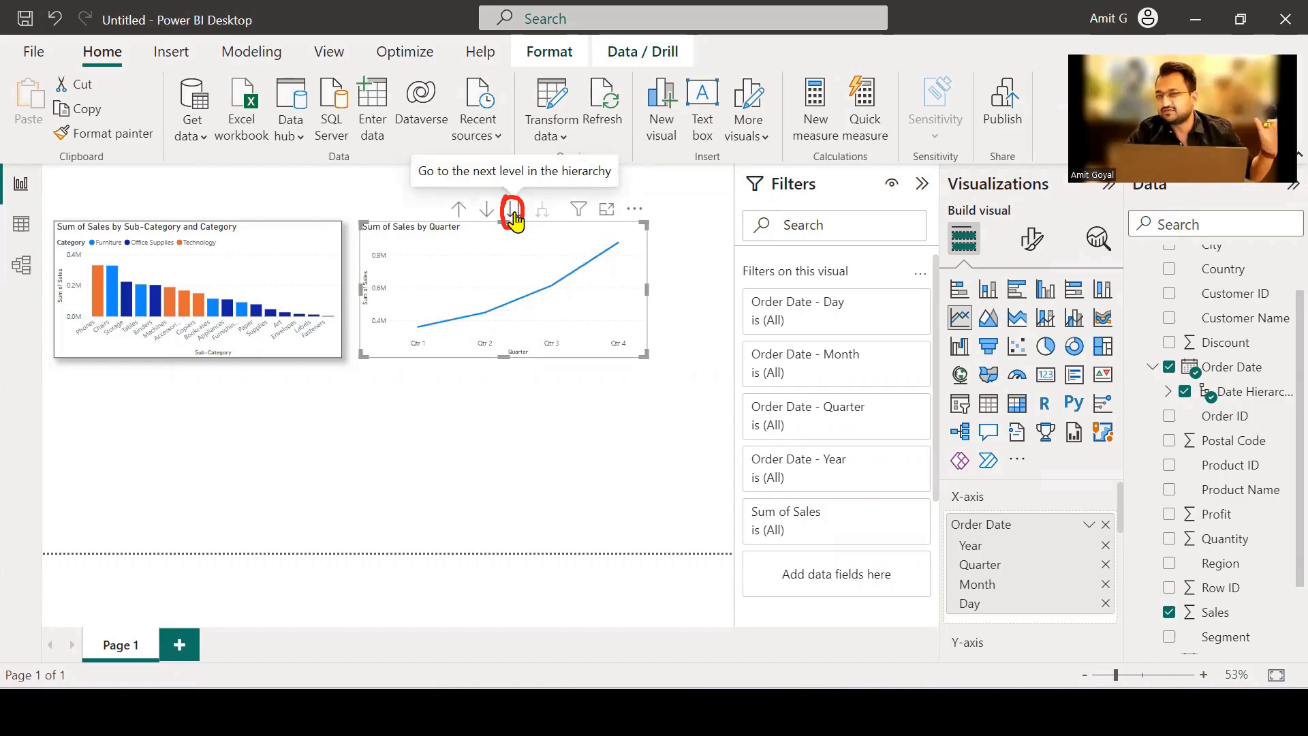
pyautogui.moveTo(430, 336)
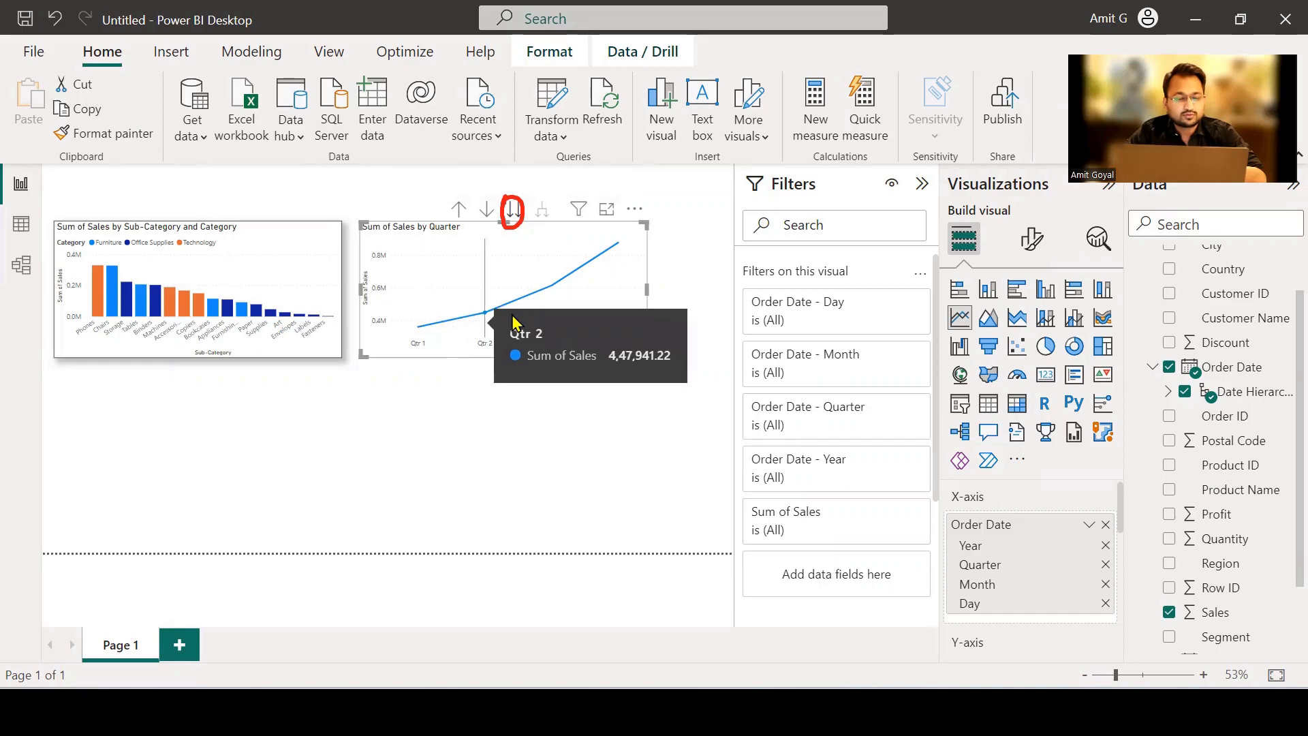
pyautogui.moveTo(545, 315)
pyautogui.moveTo(604, 281)
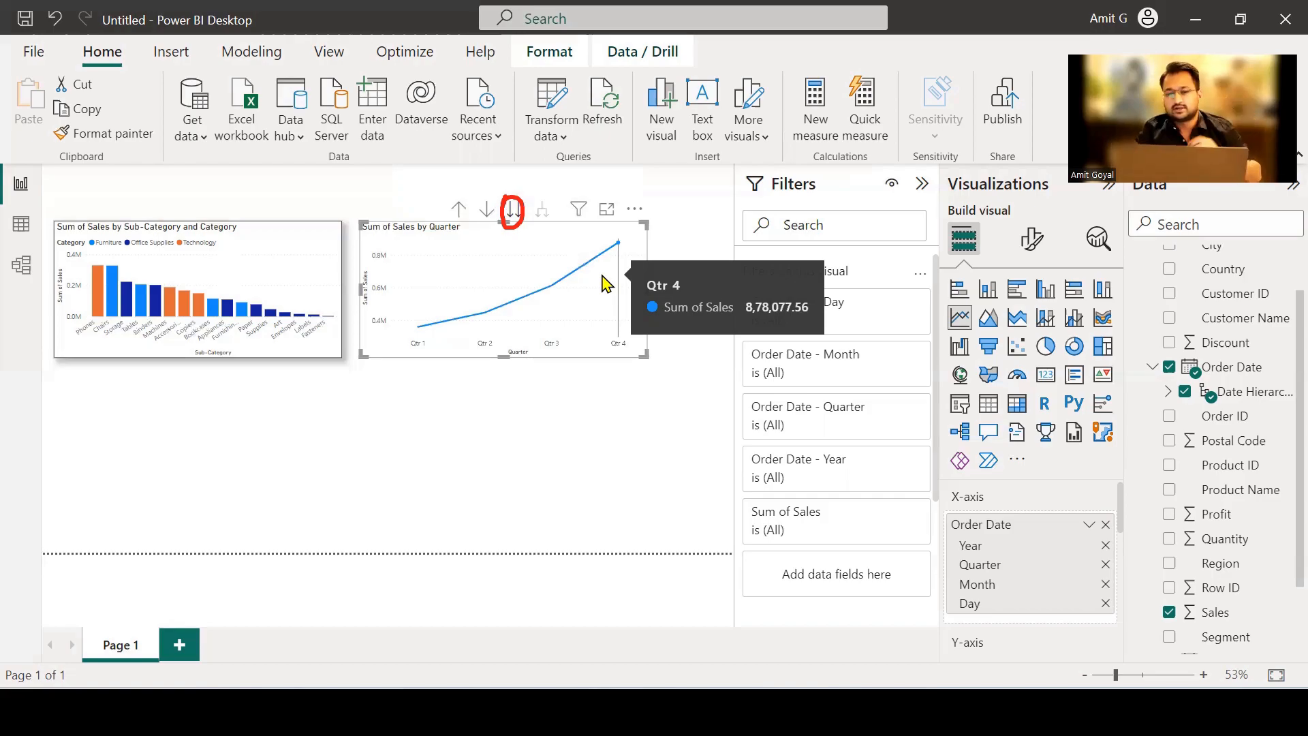
# Move the line chart on to the Month level and examine the sales from April to August.
pyautogui.click(513, 215)
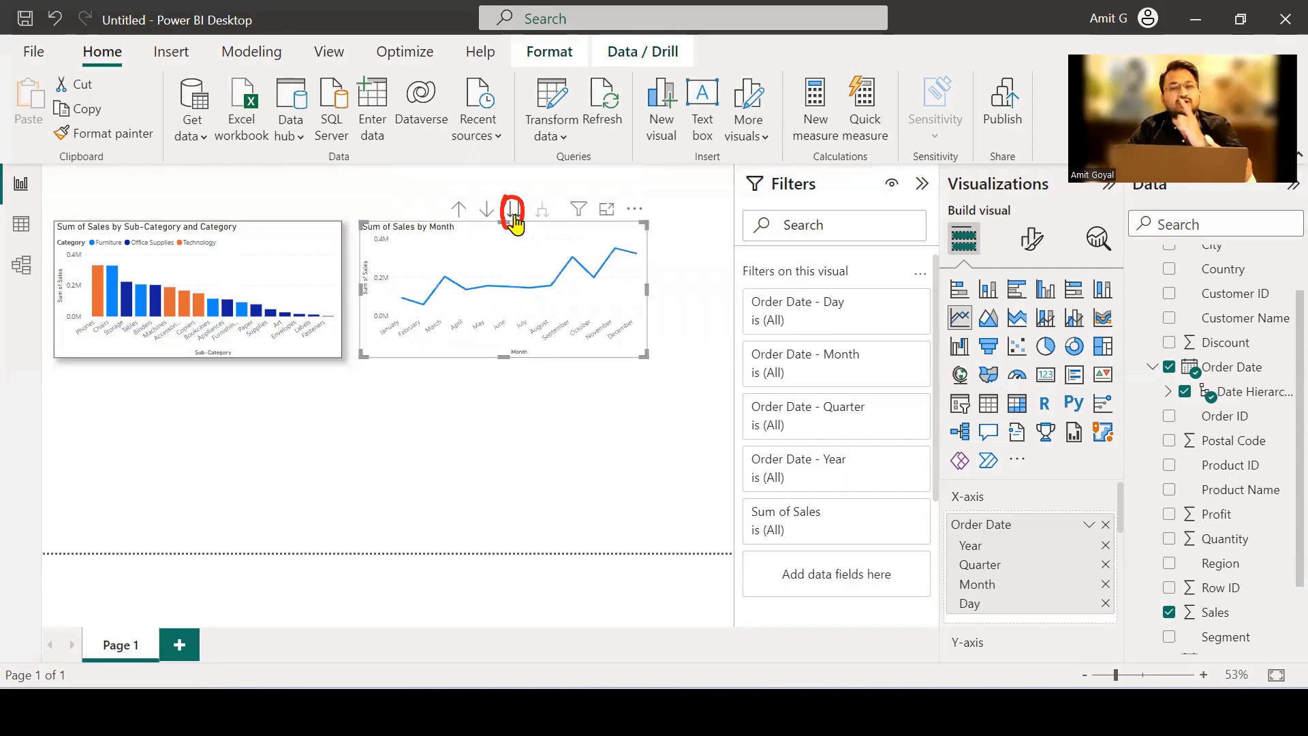
pyautogui.moveTo(401, 296)
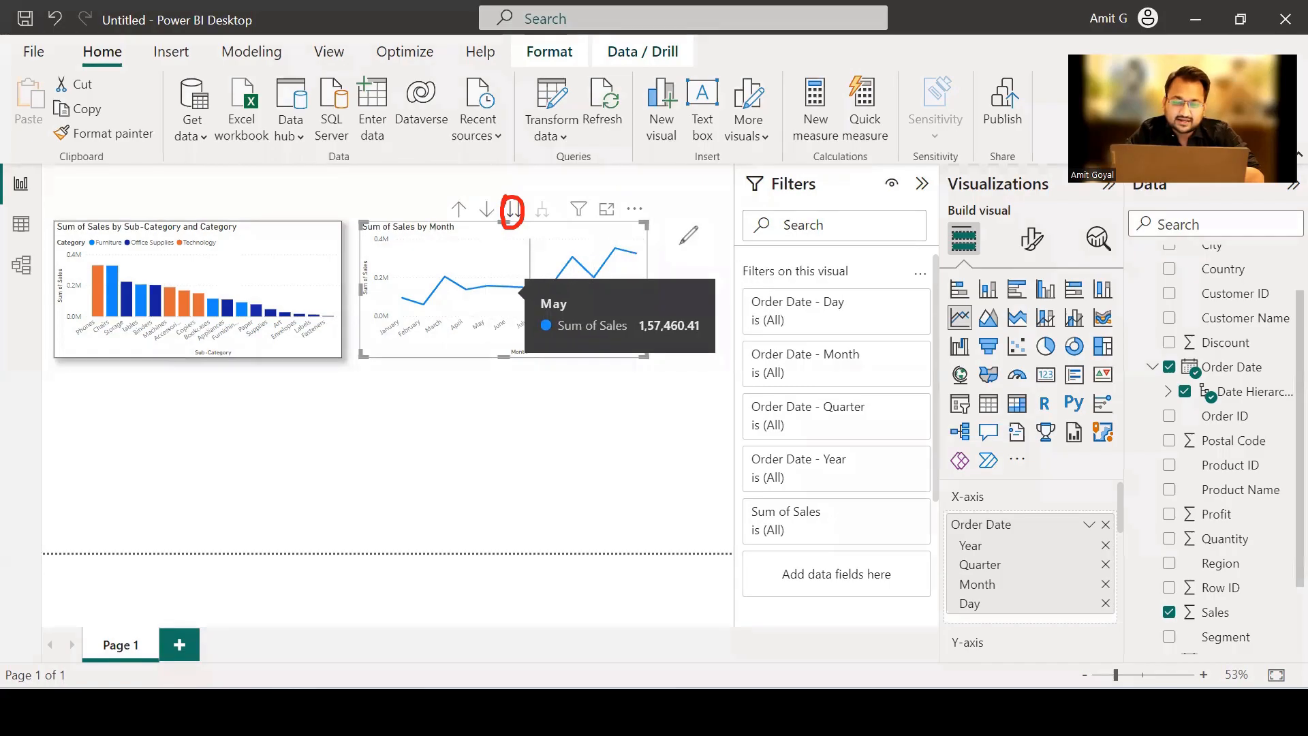
pyautogui.moveTo(473, 304); pyautogui.dragTo(554, 299)
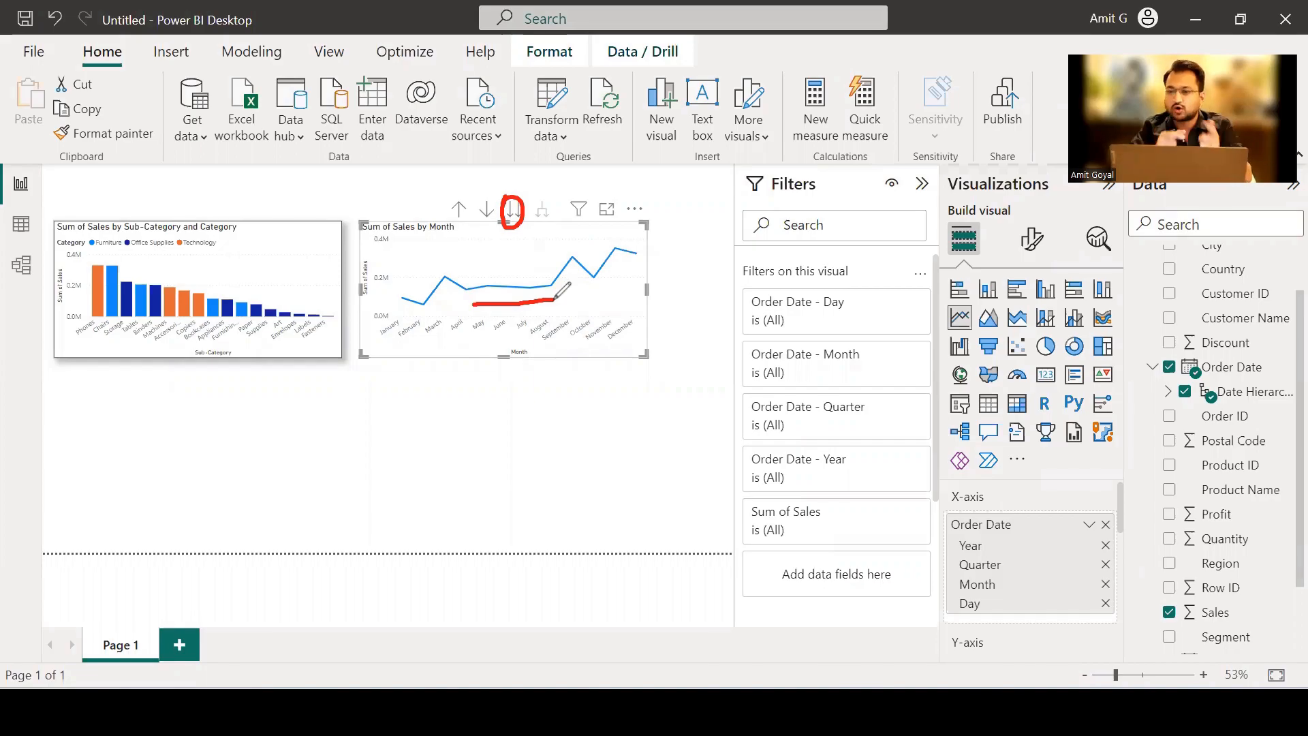
# Drill the line chart up from the Month level through Quarter to Year.
pyautogui.click(871, 164)
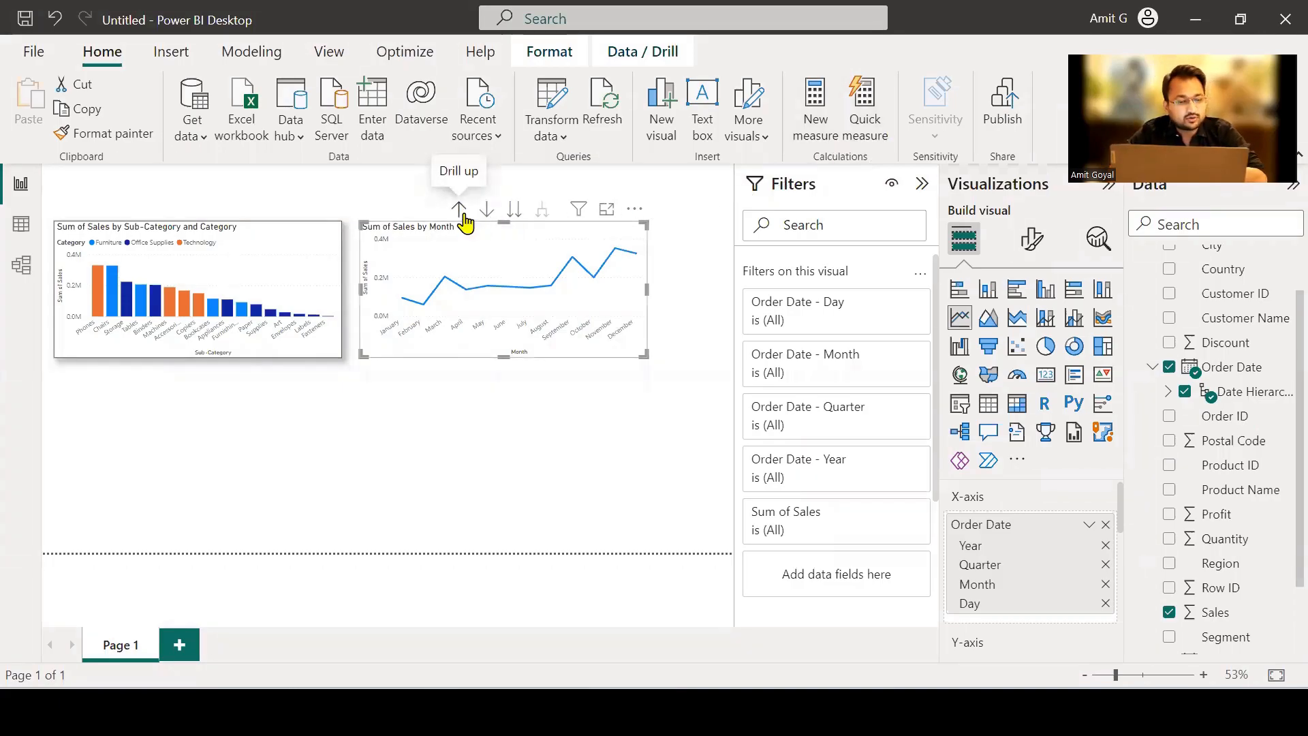
pyautogui.click(459, 209)
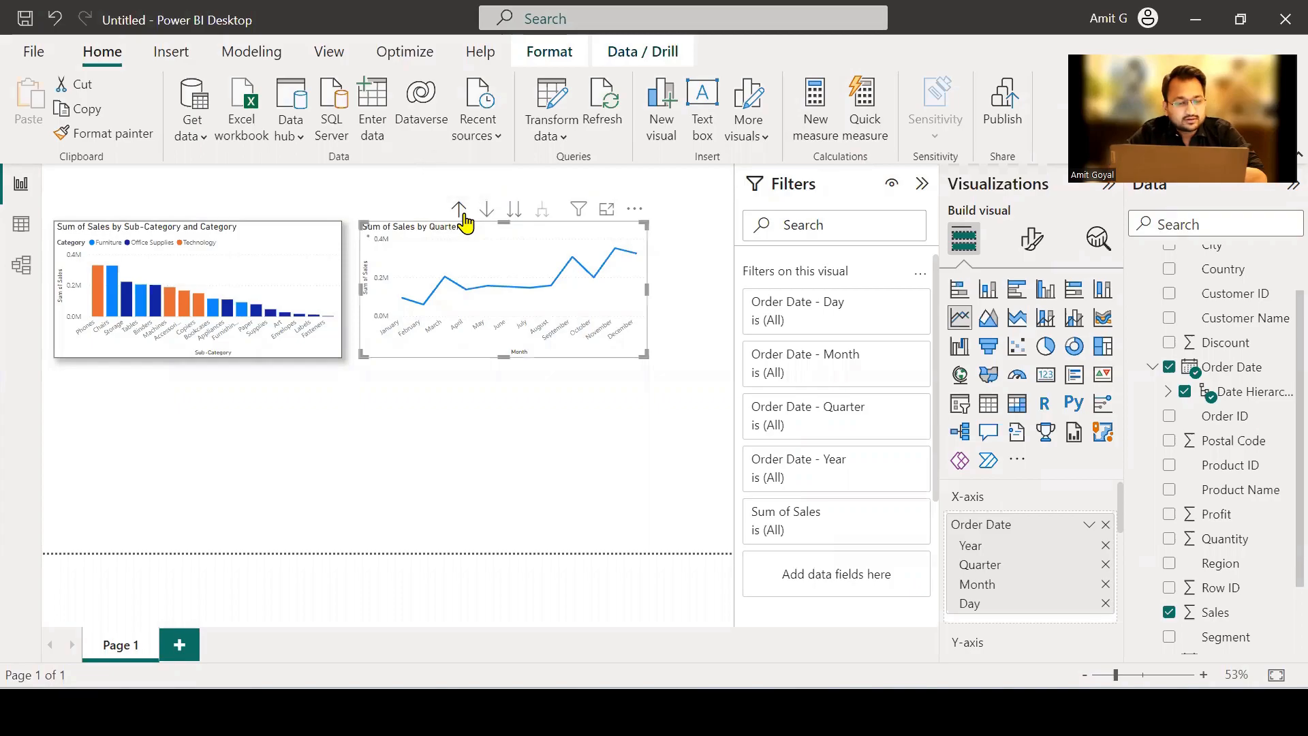
pyautogui.click(463, 214)
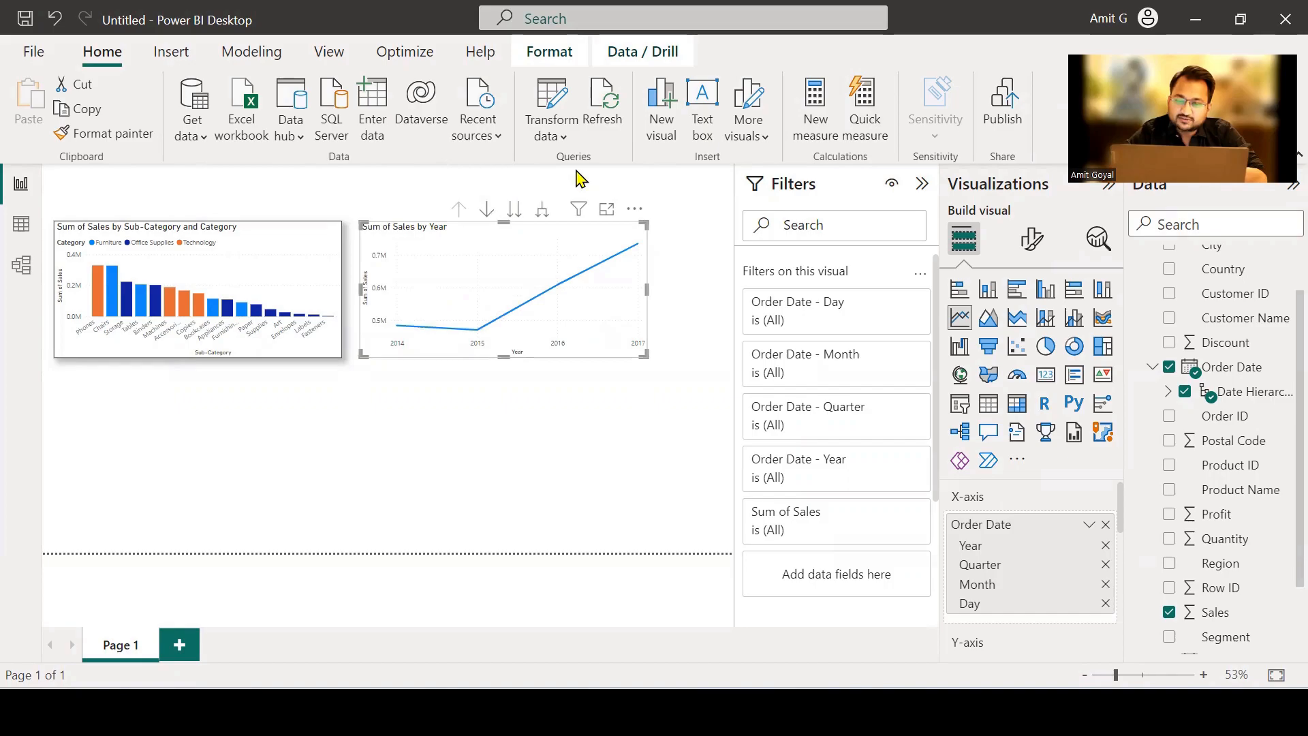
# Turn on drill-down mode for the line chart and drill into the 2016 data point.
pyautogui.moveTo(499, 201)
pyautogui.mouseDown()
pyautogui.moveTo(503, 233)
pyautogui.moveTo(550, 200)
pyautogui.moveTo(509, 202)
pyautogui.mouseUp()
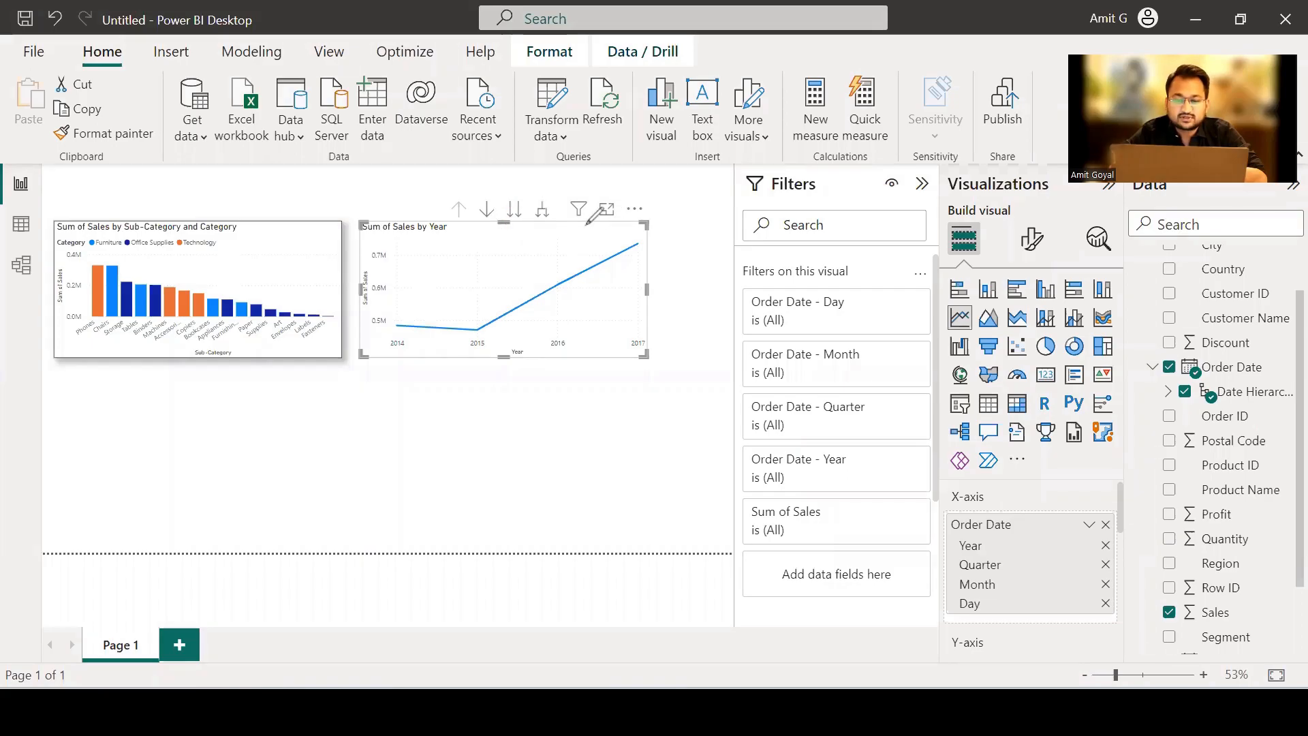
pyautogui.moveTo(485, 195)
pyautogui.mouseDown()
pyautogui.moveTo(476, 213)
pyautogui.moveTo(500, 206)
pyautogui.moveTo(487, 192)
pyautogui.mouseUp()
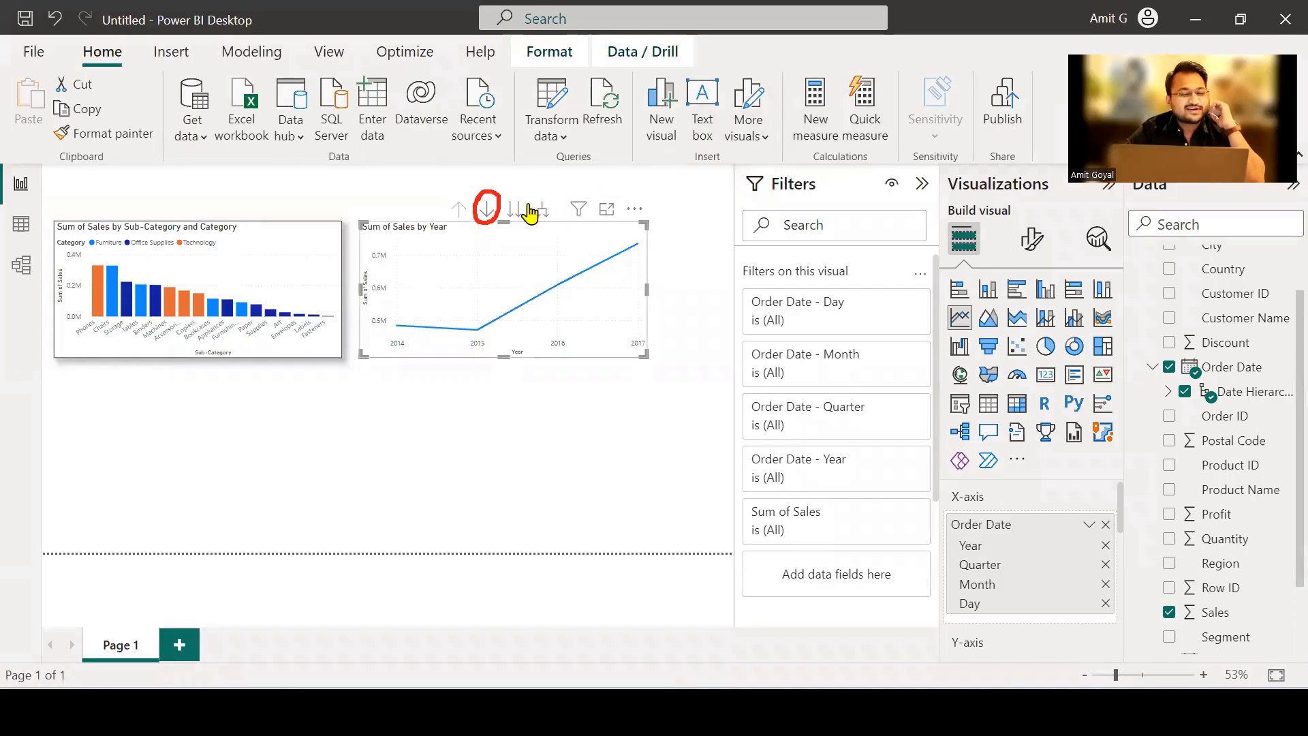
pyautogui.click(487, 210)
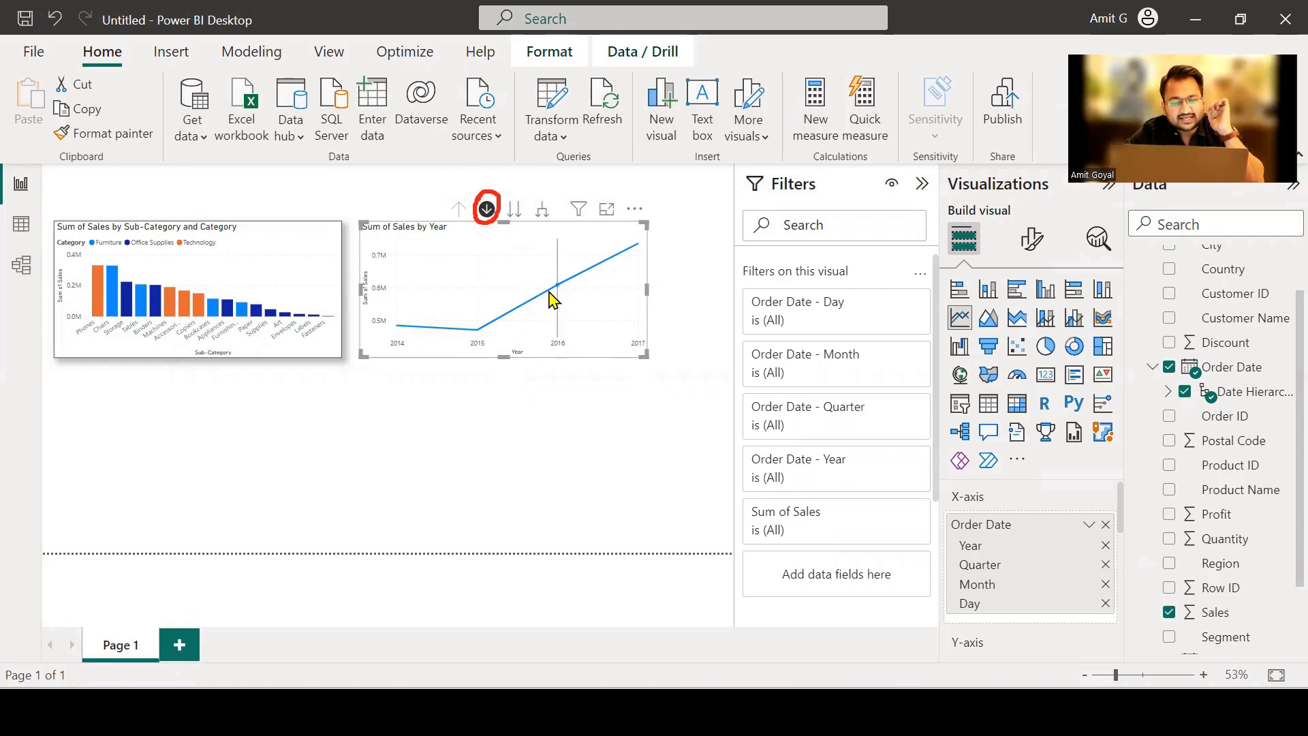
pyautogui.moveTo(560, 295)
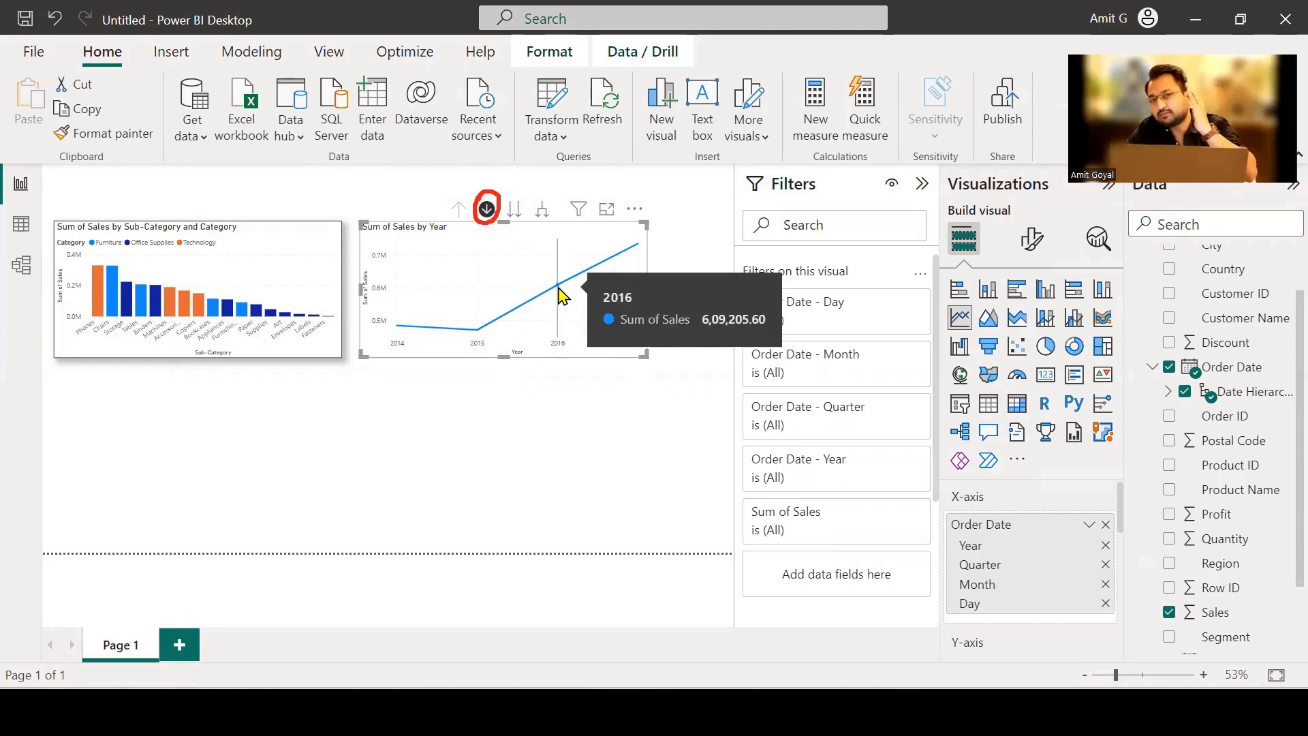
pyautogui.click(559, 289)
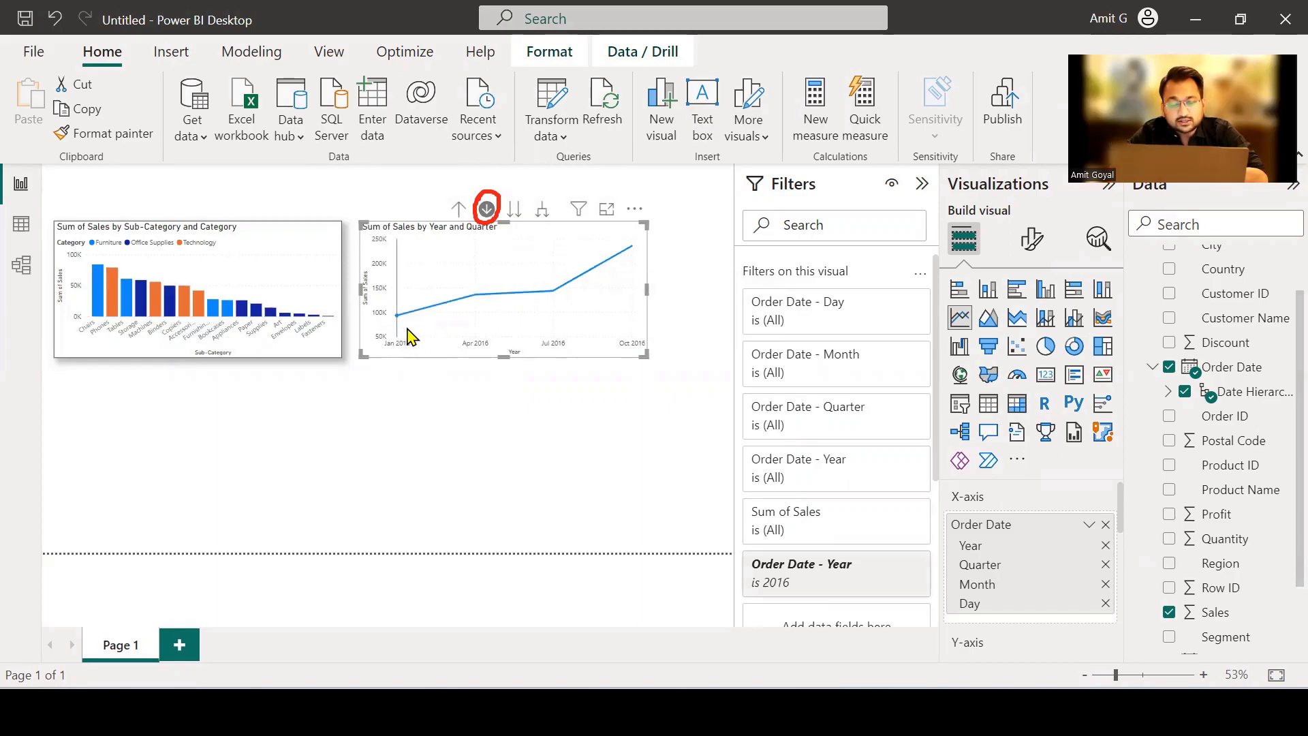
# Drill from the 2016 quarters into Qtr 3 and on into August to view its daily sales.
pyautogui.moveTo(409, 337)
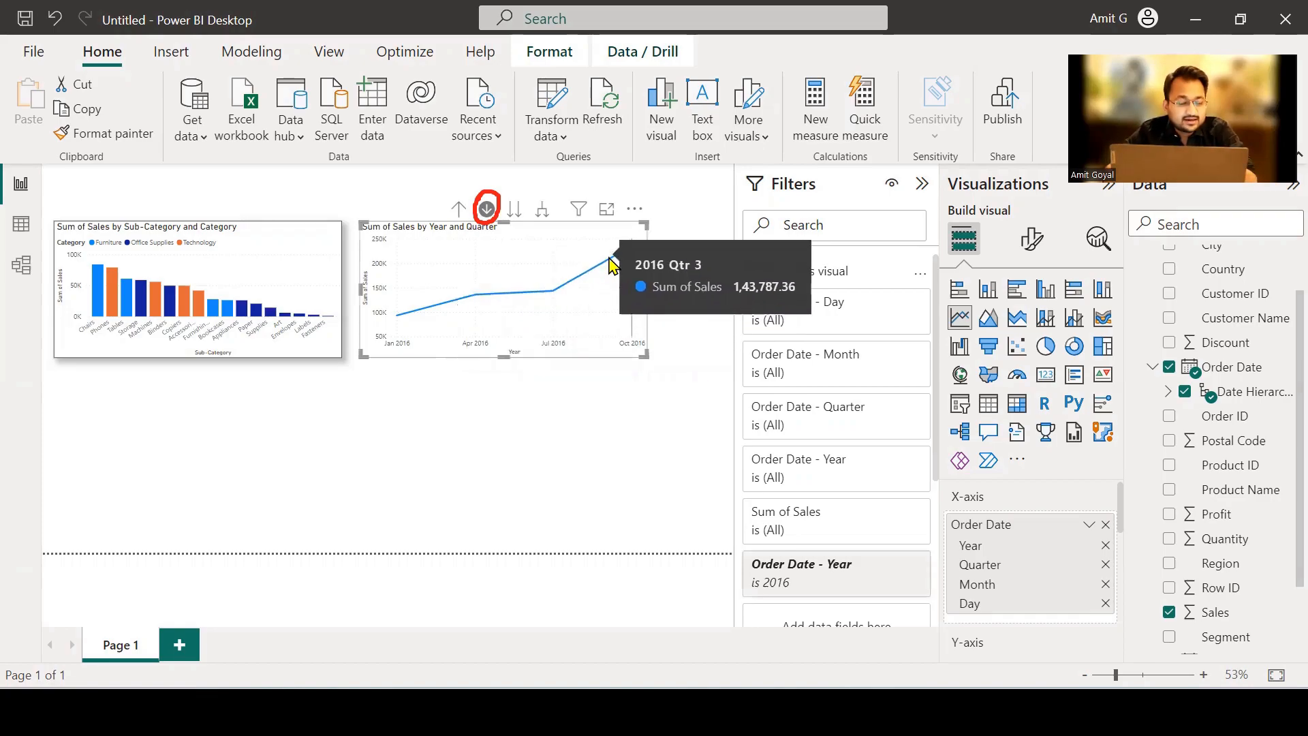
pyautogui.click(553, 291)
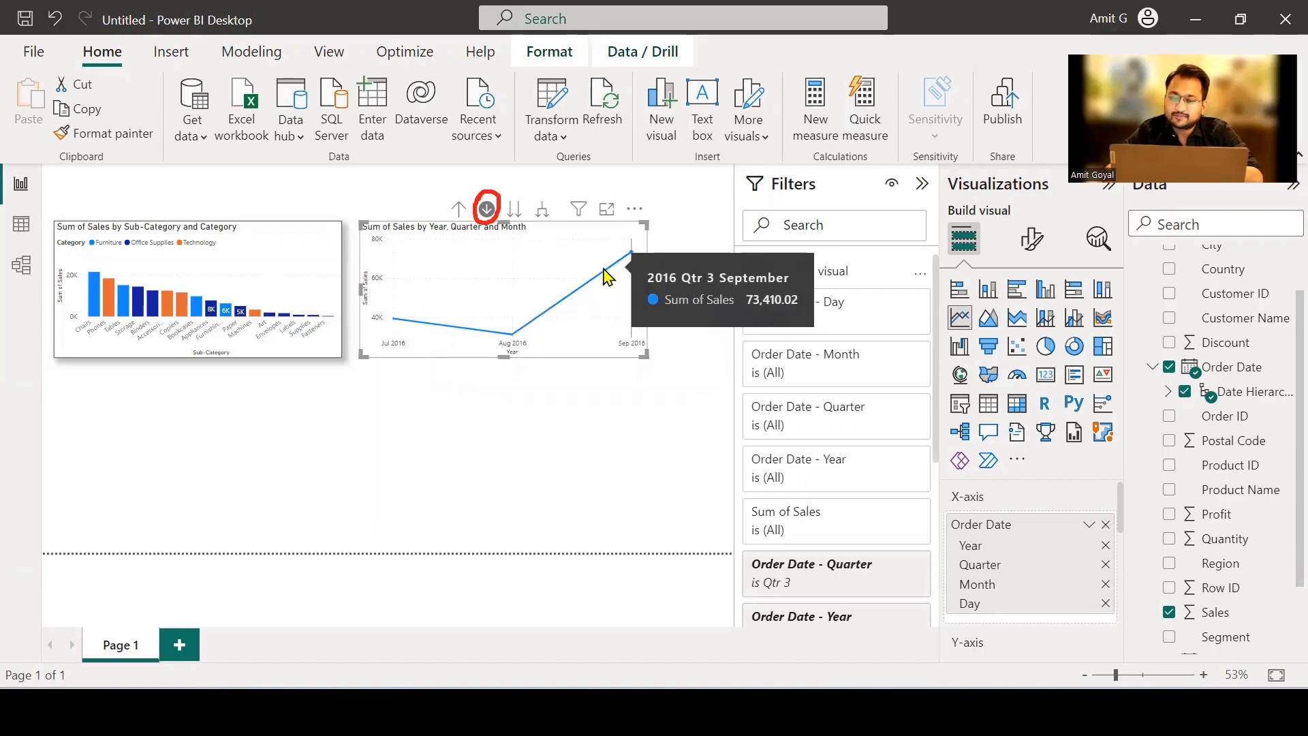
pyautogui.click(512, 337)
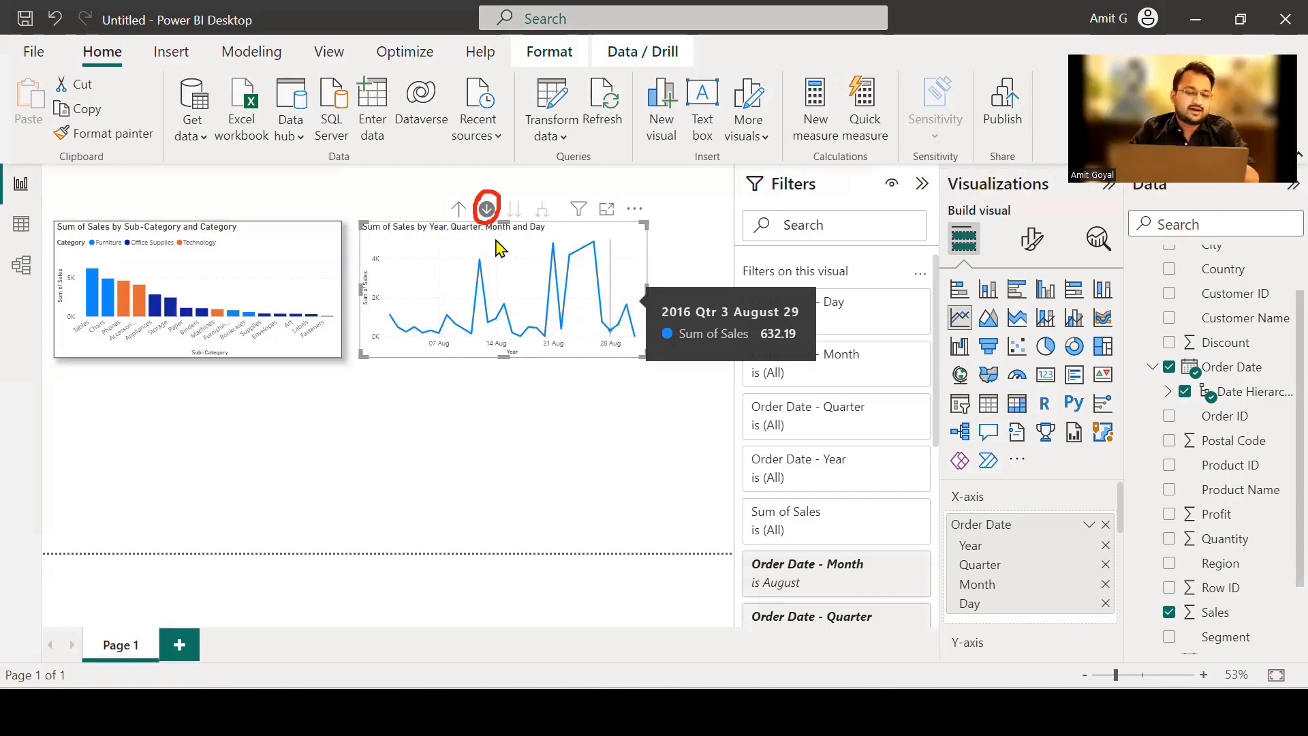
# Drill the line chart up from the August 2016 days to sales for all years.
pyautogui.click(455, 217)
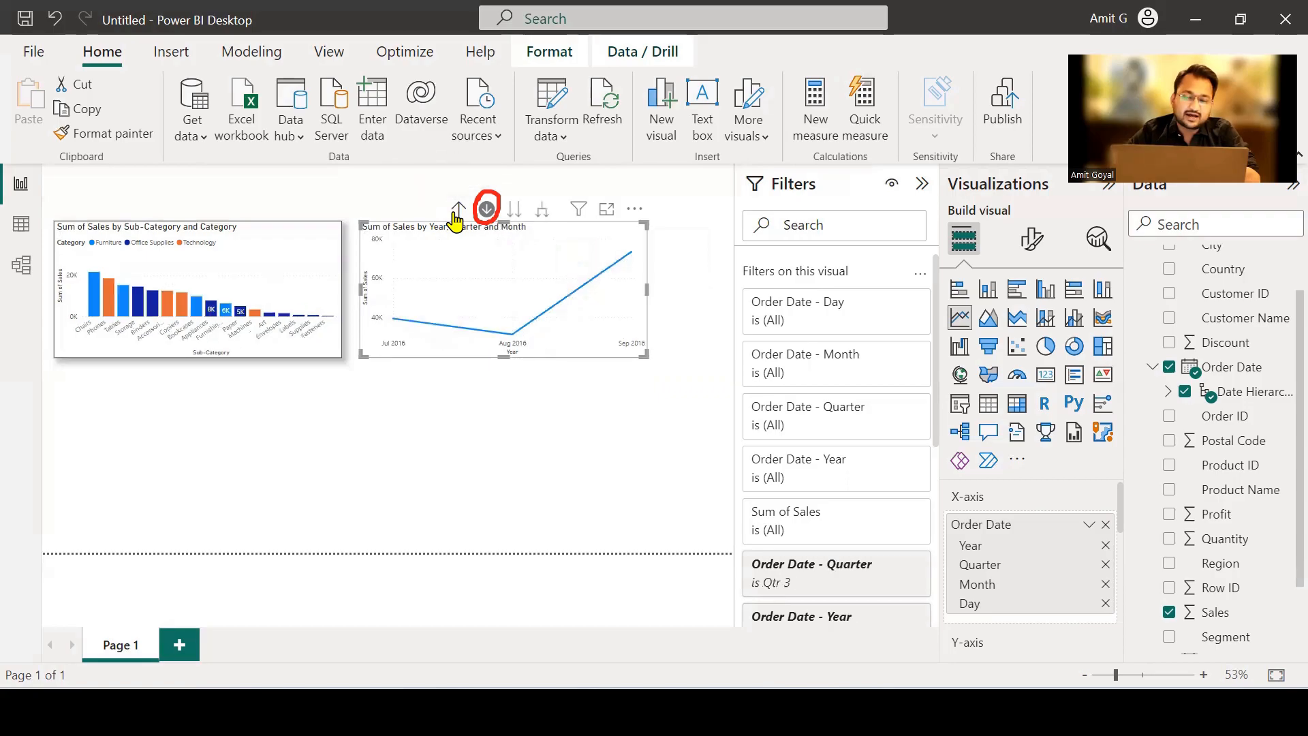
pyautogui.click(455, 216)
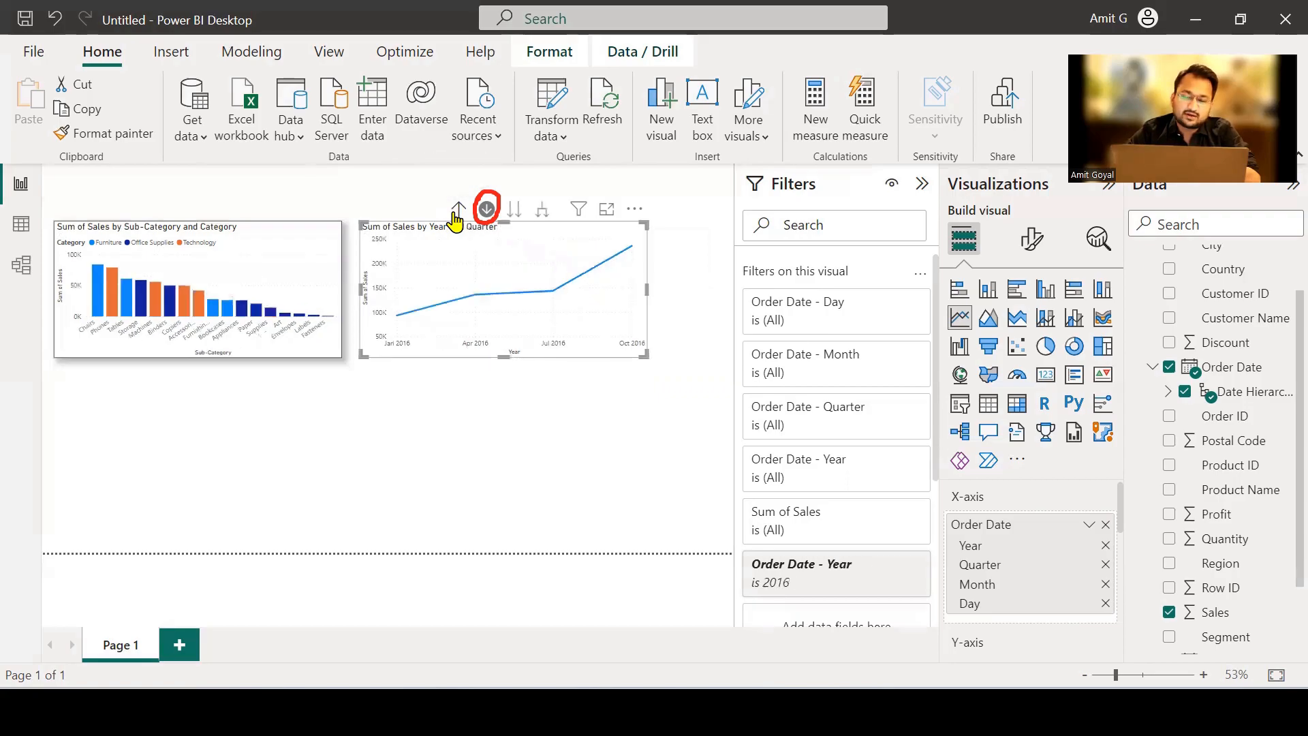
pyautogui.click(455, 216)
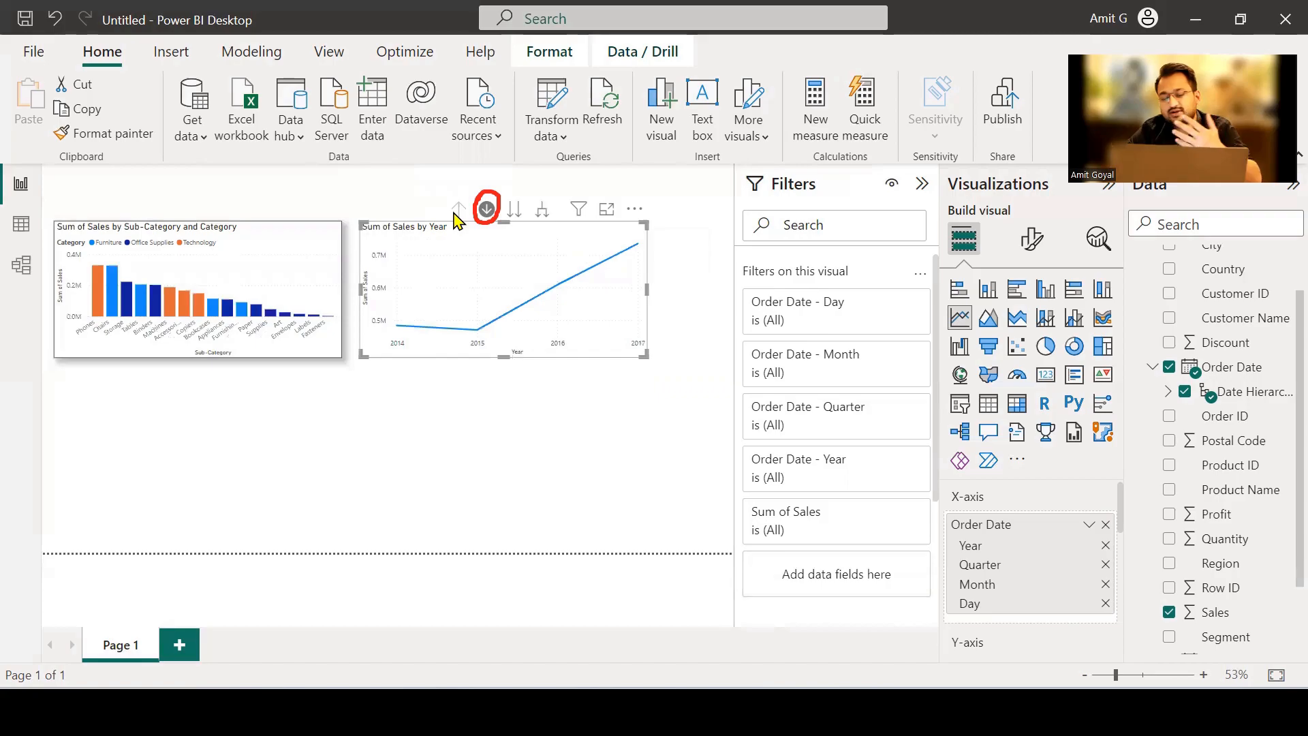
# Turn off drill-down mode for the line chart and copy the column chart's formatting onto it with Format painter.
pyautogui.click(486, 210)
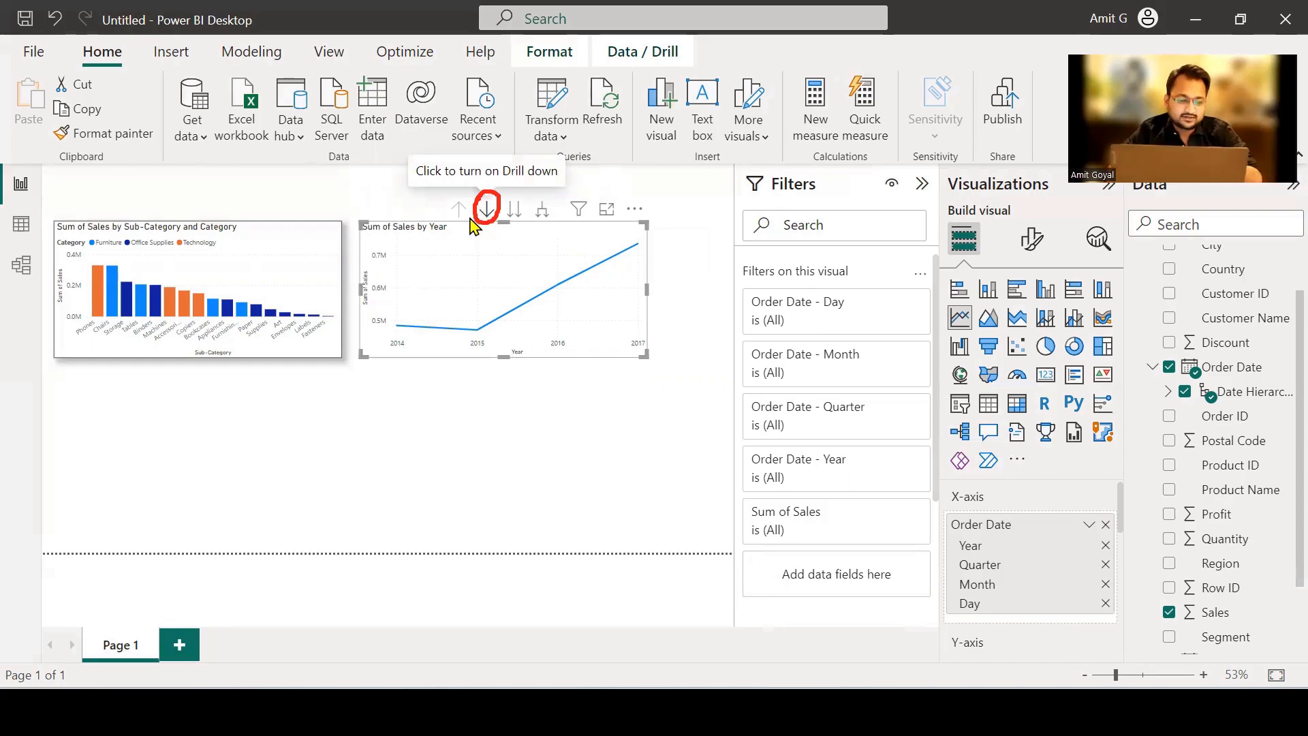
pyautogui.moveTo(513, 319)
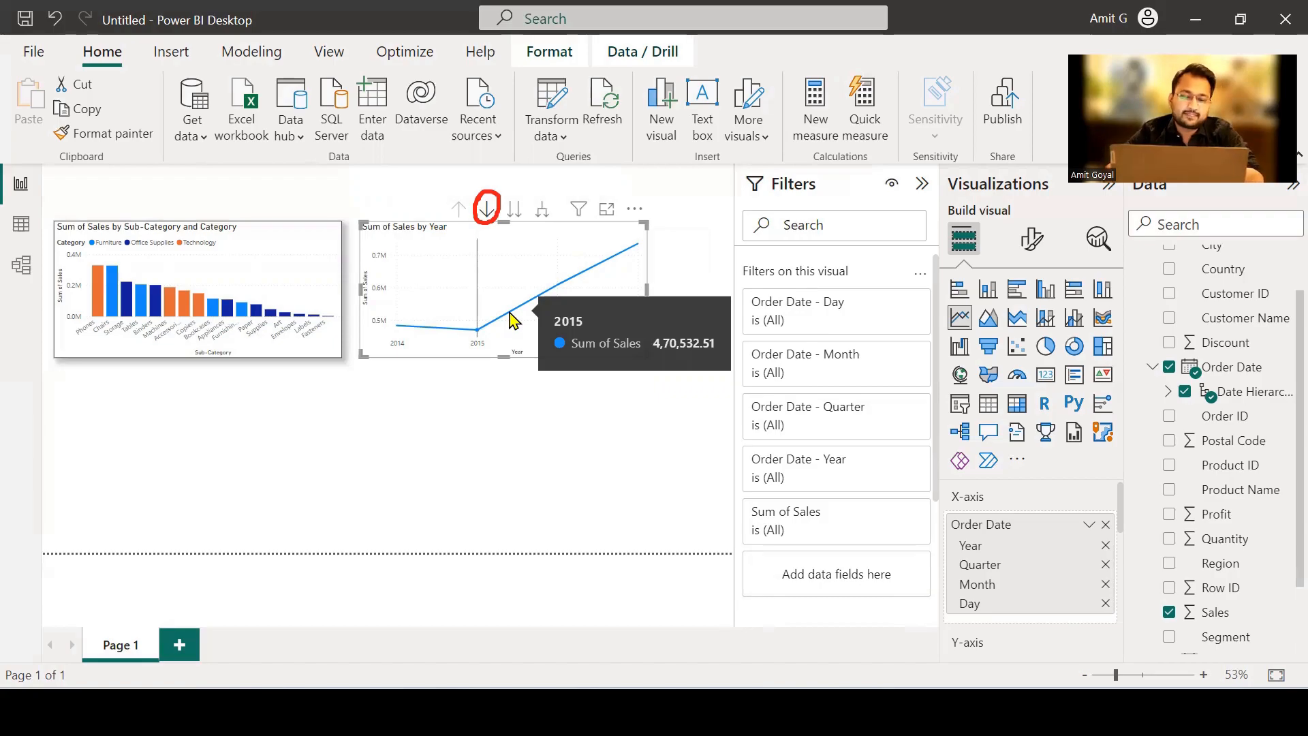
pyautogui.click(326, 249)
pyautogui.click(148, 135)
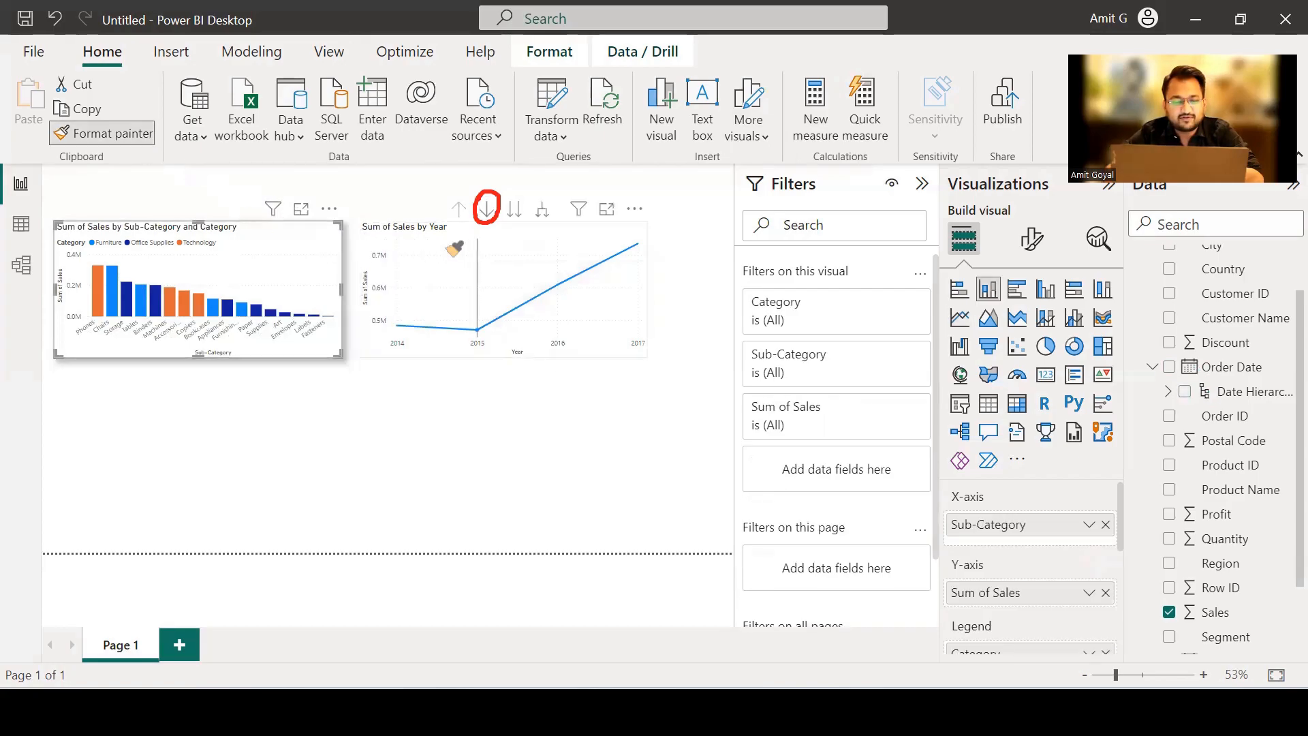
pyautogui.click(455, 248)
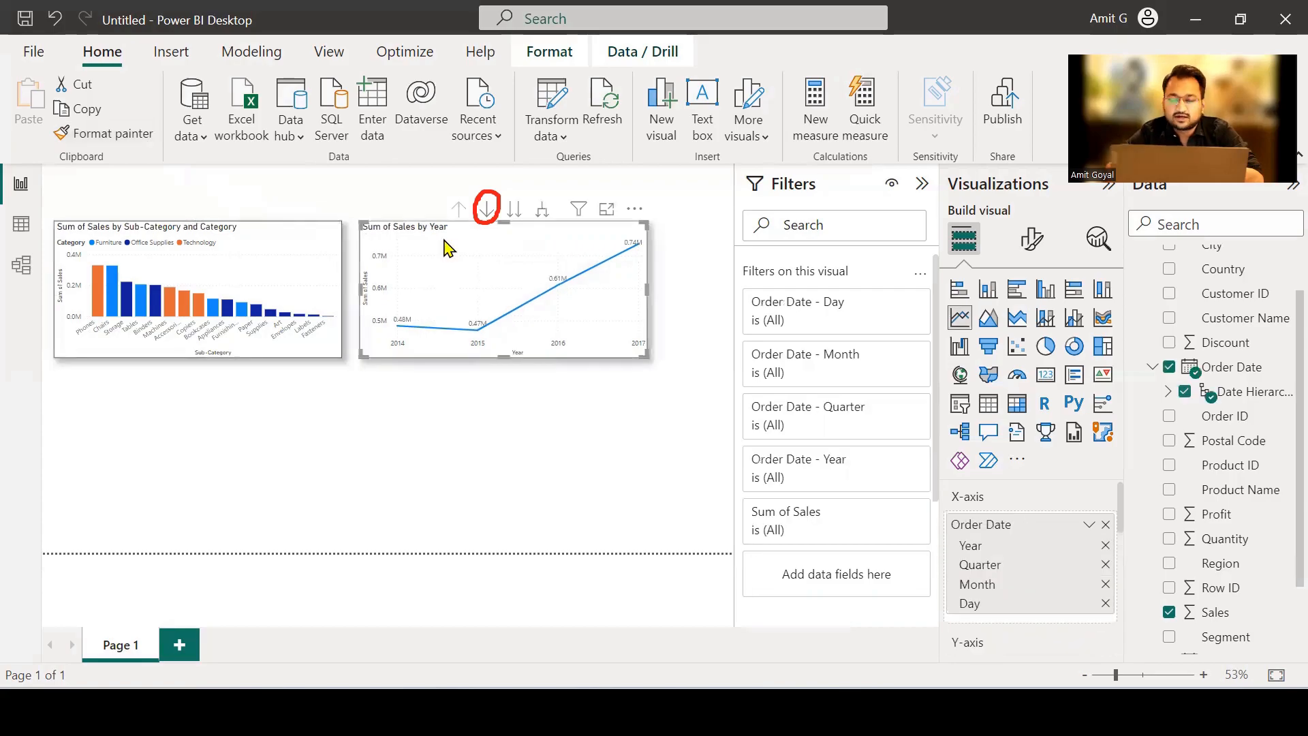
pyautogui.click(459, 388)
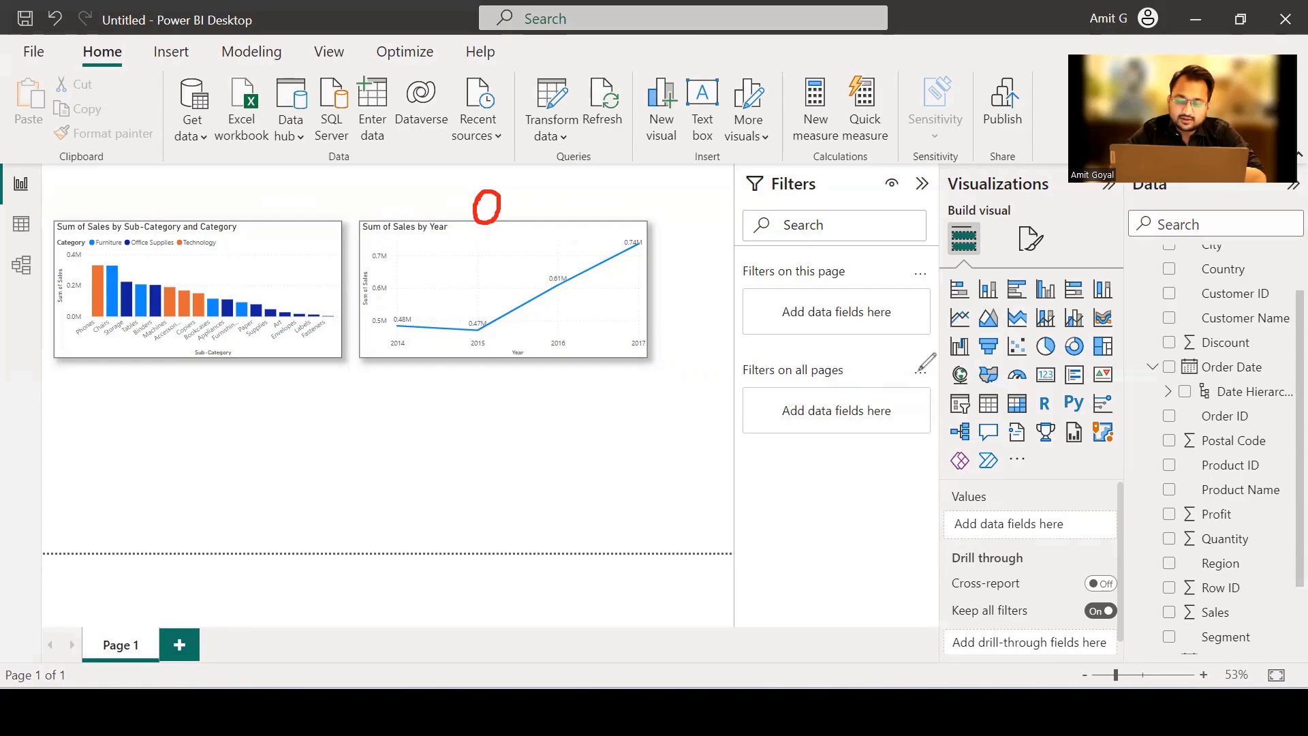
# Add a Map visual and place it directly beneath the sales-by-sub-category column chart.
pyautogui.moveTo(943, 365)
pyautogui.mouseDown()
pyautogui.moveTo(949, 386)
pyautogui.moveTo(975, 390)
pyautogui.moveTo(973, 348)
pyautogui.moveTo(944, 352)
pyautogui.mouseUp()
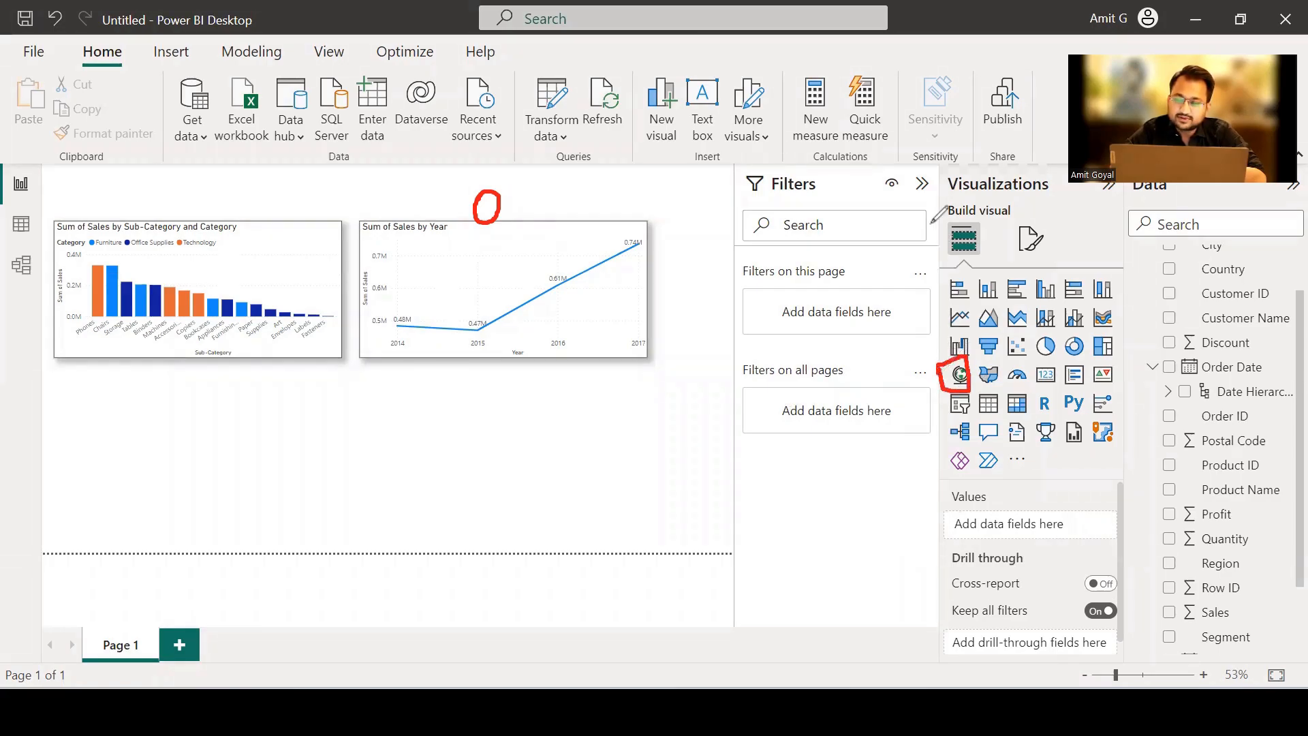
pyautogui.click(923, 198)
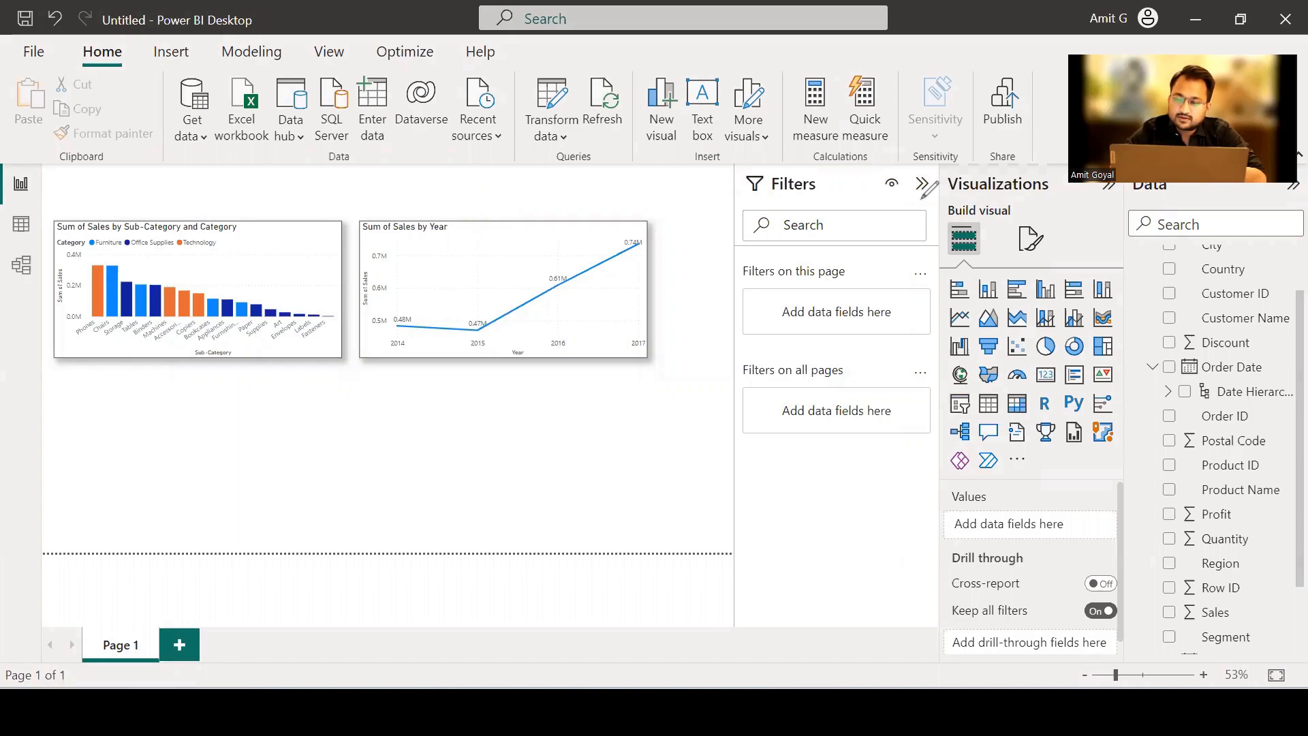
pyautogui.click(964, 381)
pyautogui.moveTo(292, 446); pyautogui.dragTo(291, 460)
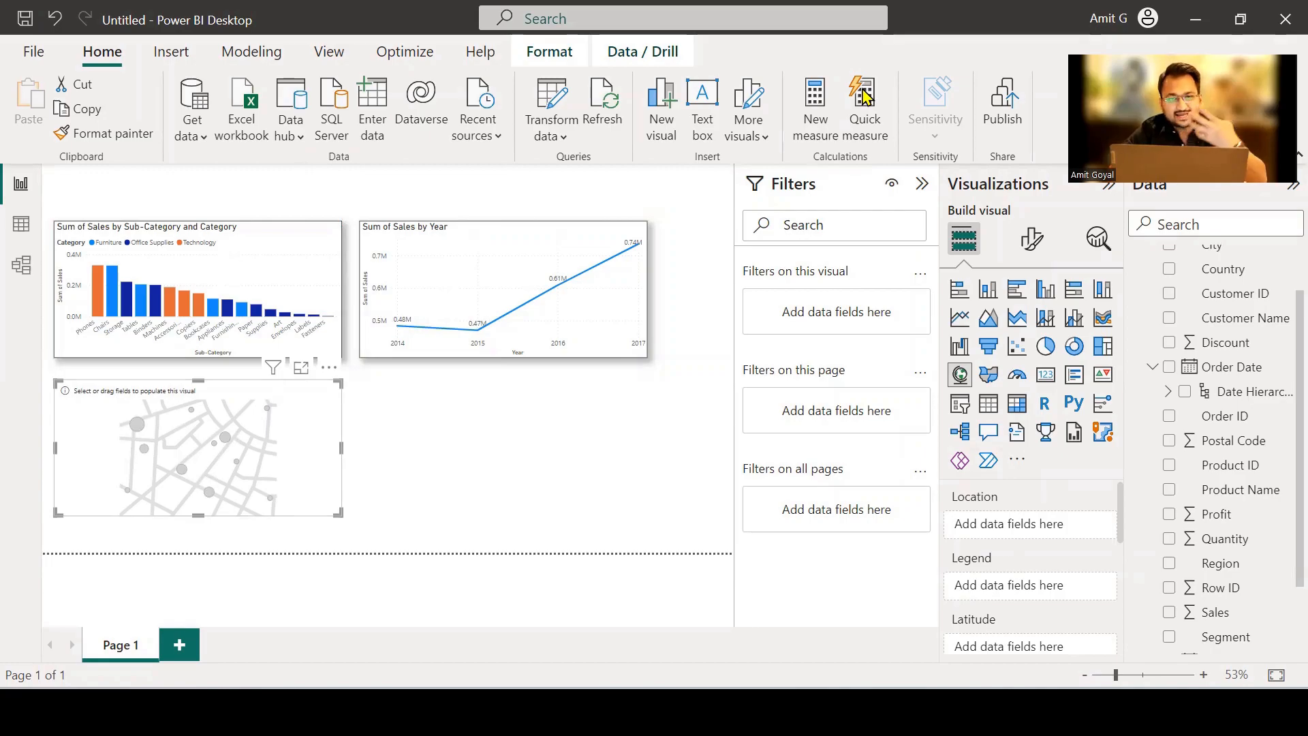
# Assign the Country field to the map's Location.
pyautogui.moveTo(944, 503)
pyautogui.mouseDown()
pyautogui.moveTo(965, 529)
pyautogui.moveTo(1010, 485)
pyautogui.moveTo(951, 489)
pyautogui.mouseUp()
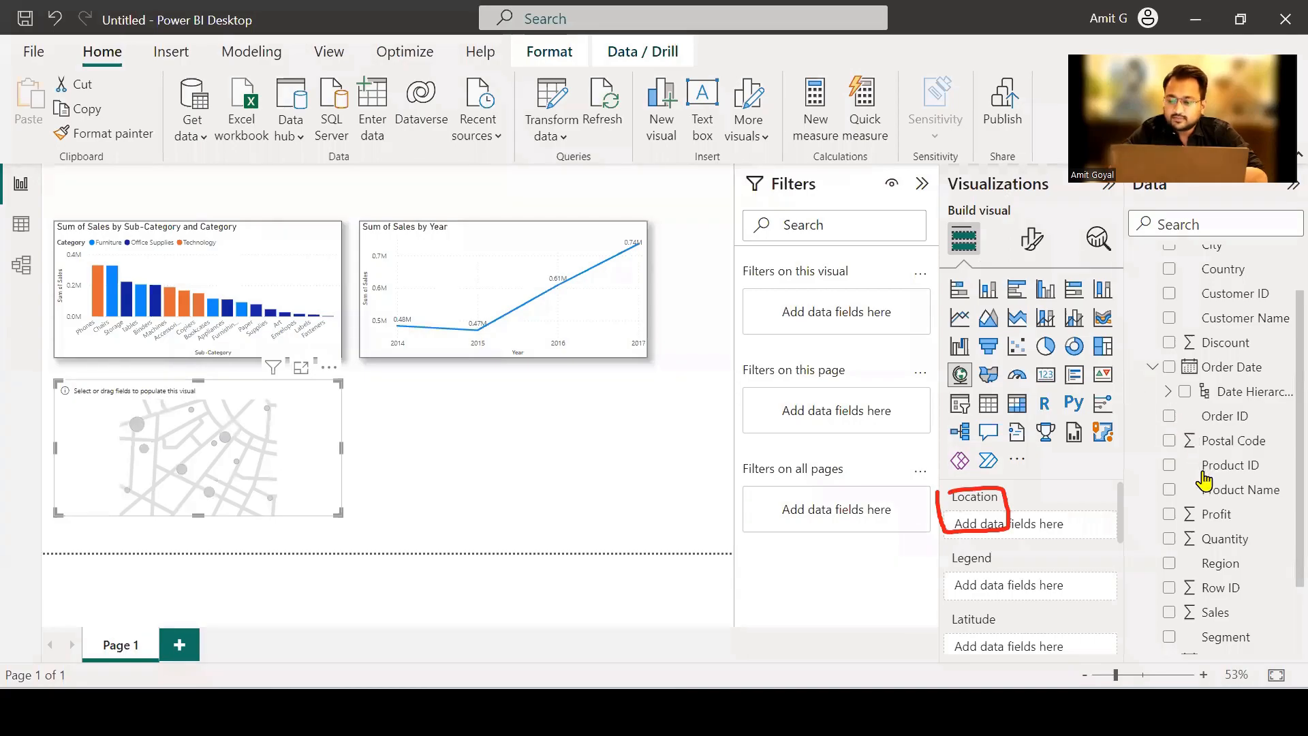
pyautogui.scroll(2, 1231, 407)
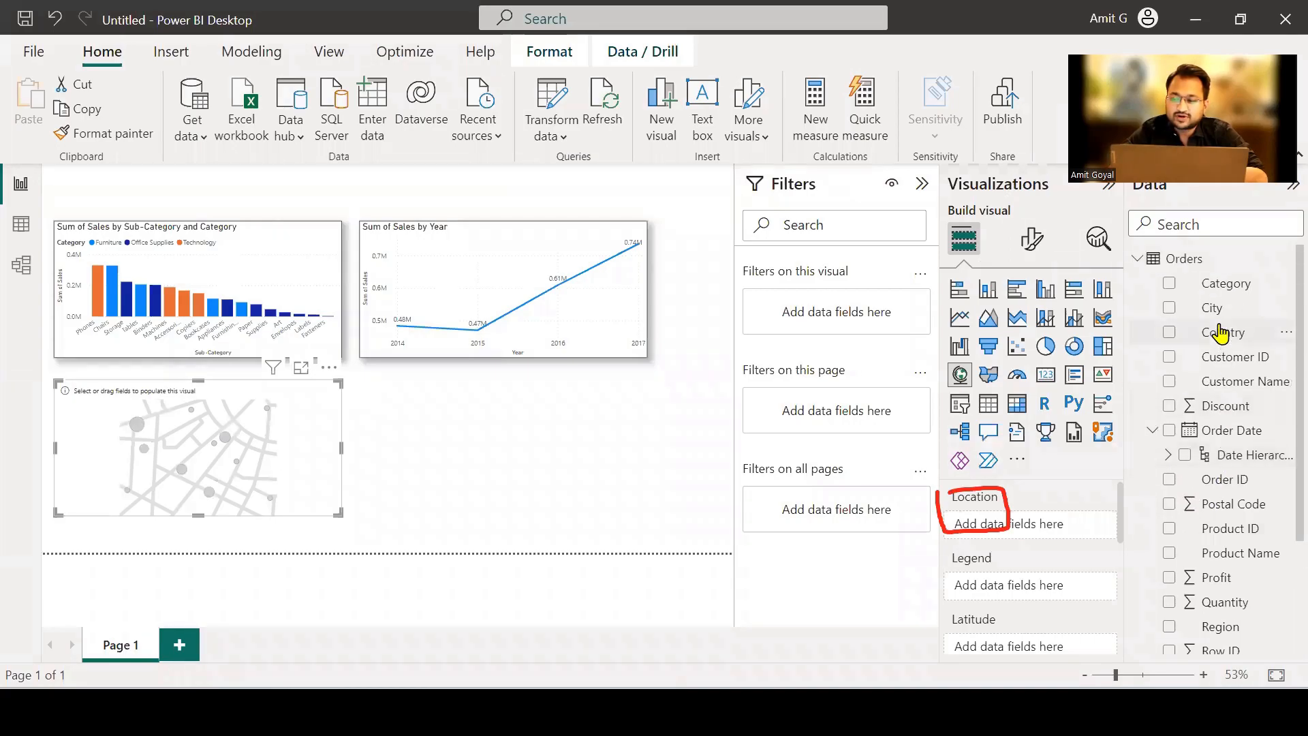
pyautogui.moveTo(1222, 333); pyautogui.dragTo(1057, 525)
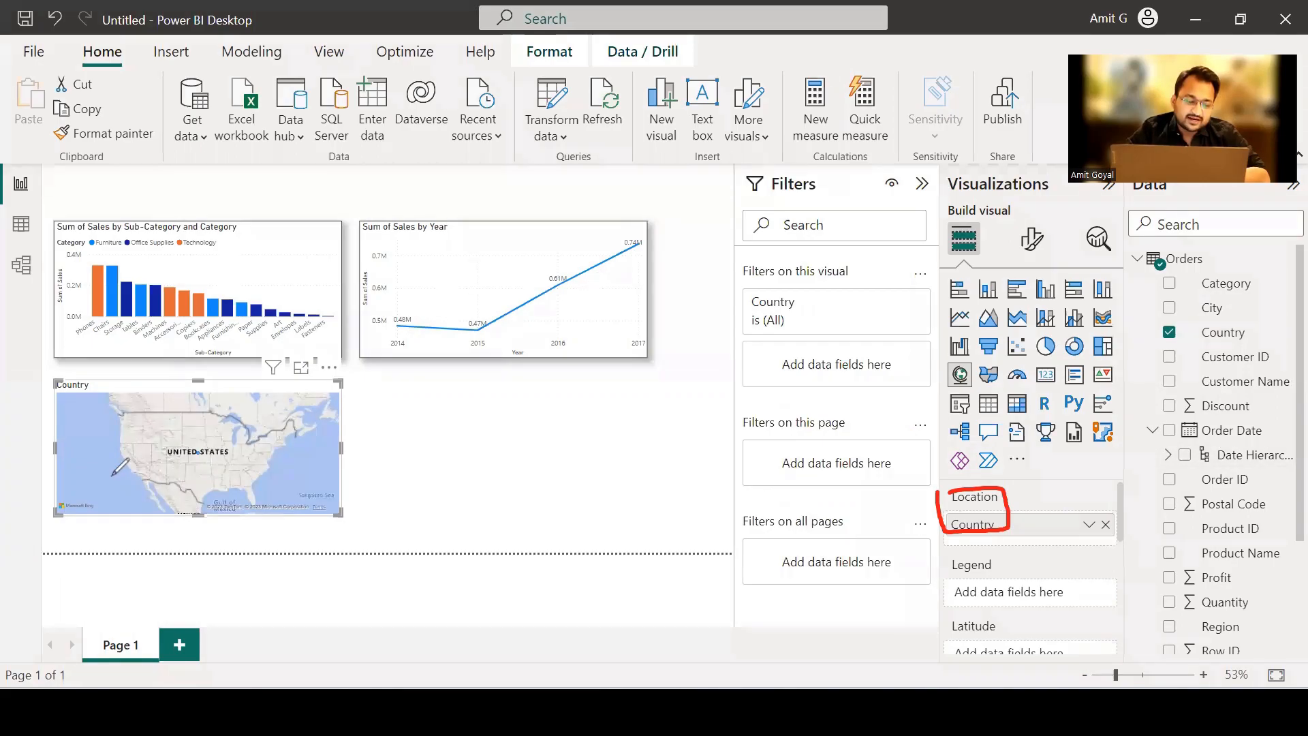
pyautogui.moveTo(76, 466)
pyautogui.mouseDown()
pyautogui.moveTo(75, 535)
pyautogui.moveTo(101, 469)
pyautogui.moveTo(66, 472)
pyautogui.mouseUp()
pyautogui.moveTo(131, 430)
pyautogui.mouseDown()
pyautogui.moveTo(97, 468)
pyautogui.moveTo(119, 462)
pyautogui.mouseUp()
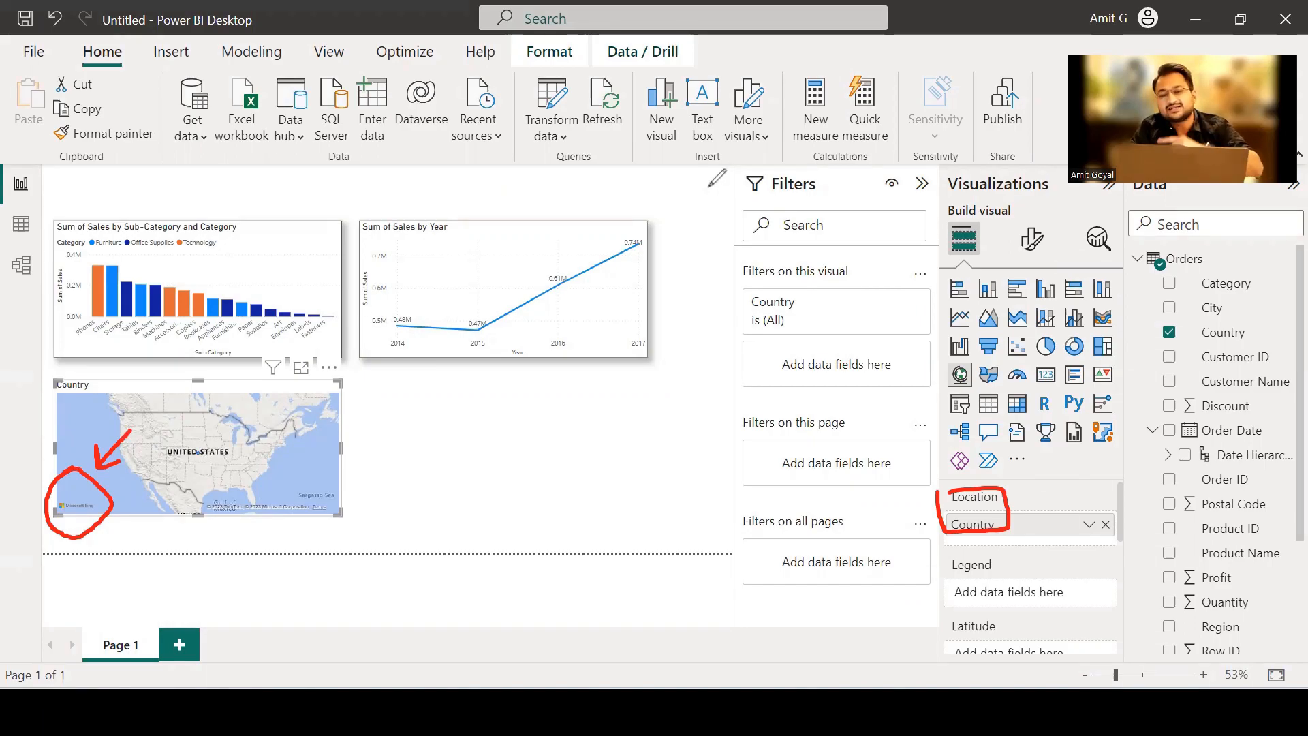
pyautogui.press('e')
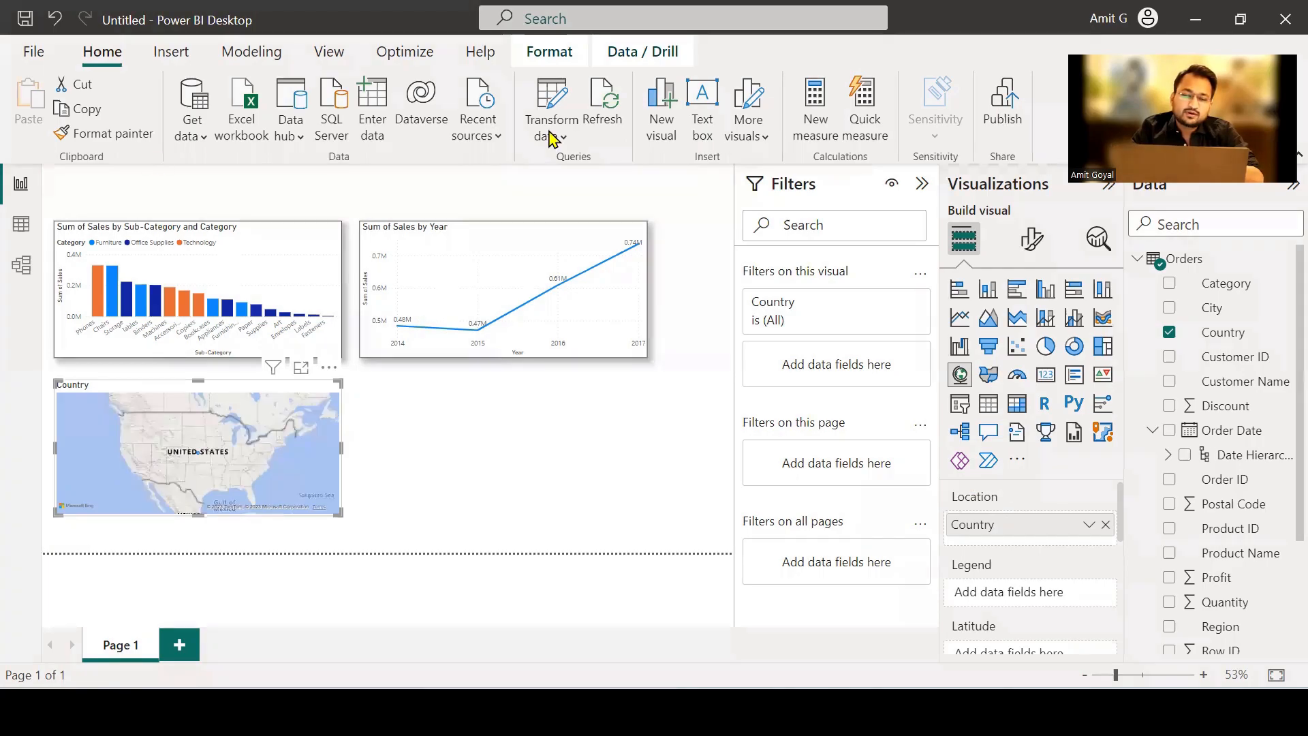
# Check the Use Map and Filled Map visuals setting in the global Security options, then accept the options.
pyautogui.click(36, 52)
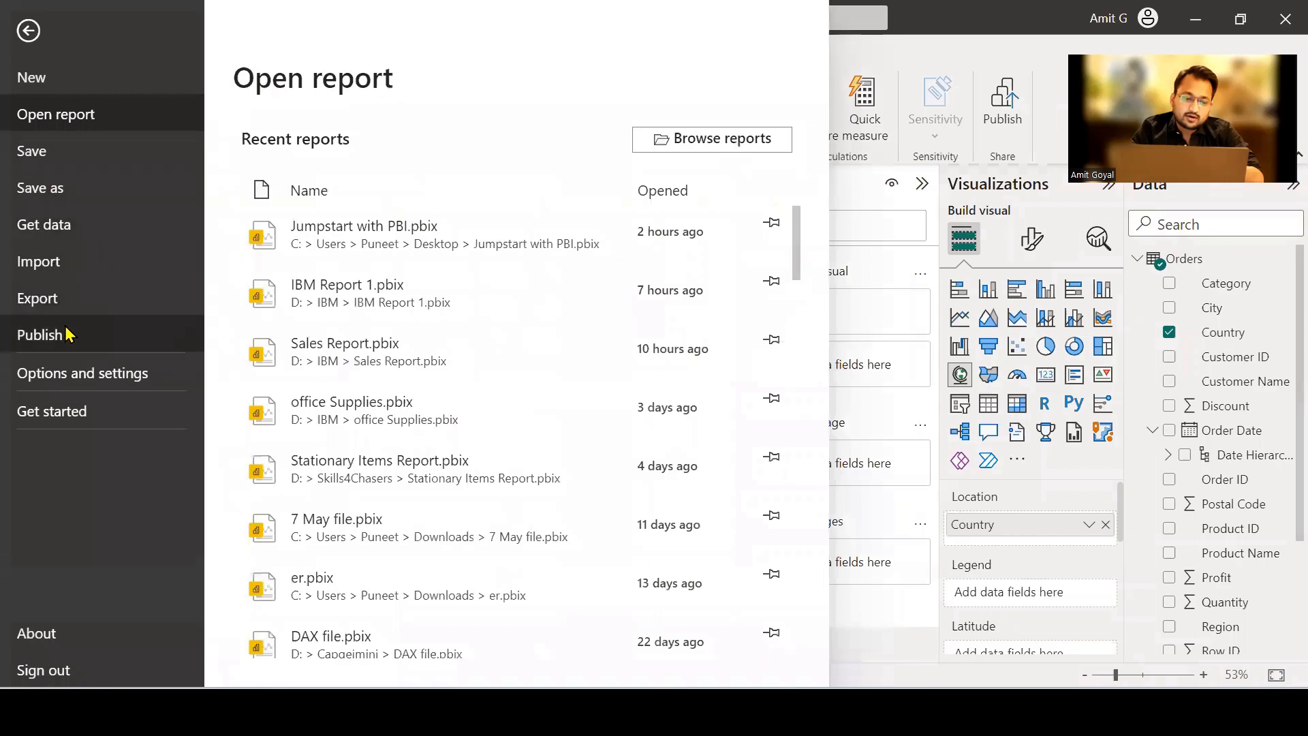
pyautogui.click(83, 380)
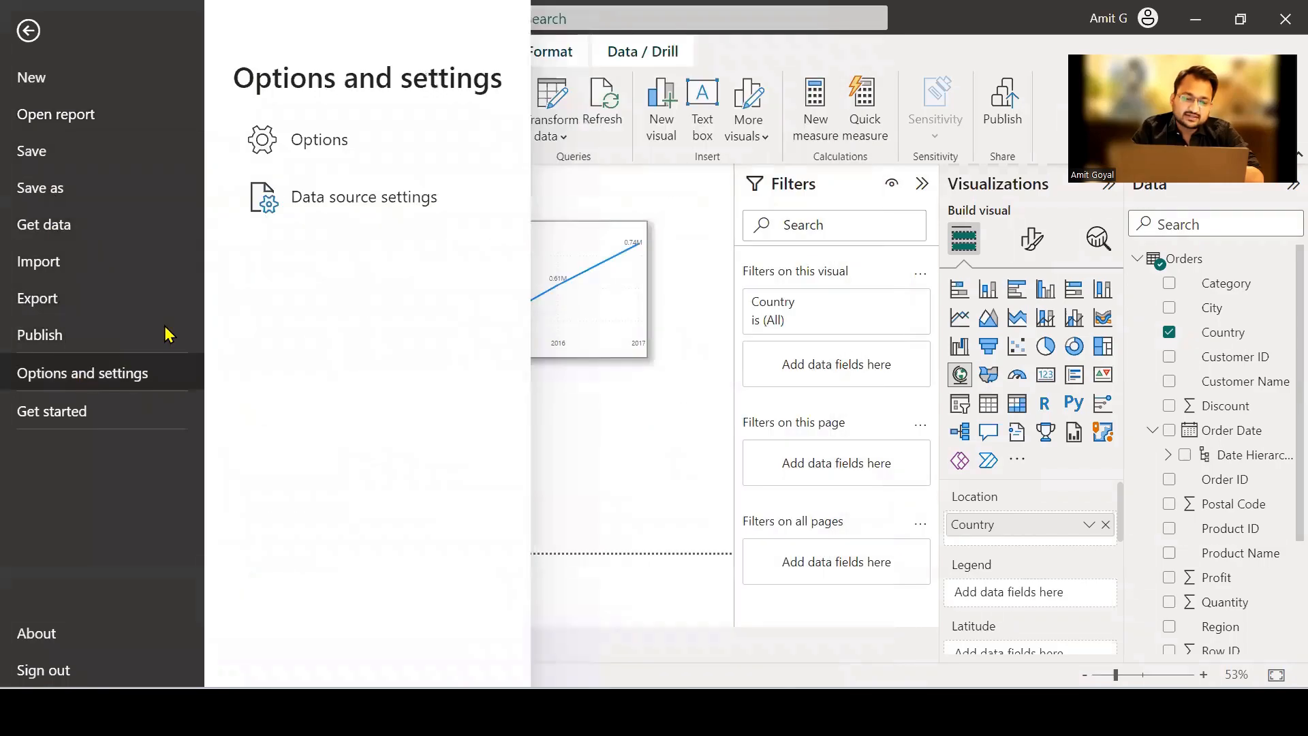
pyautogui.click(314, 151)
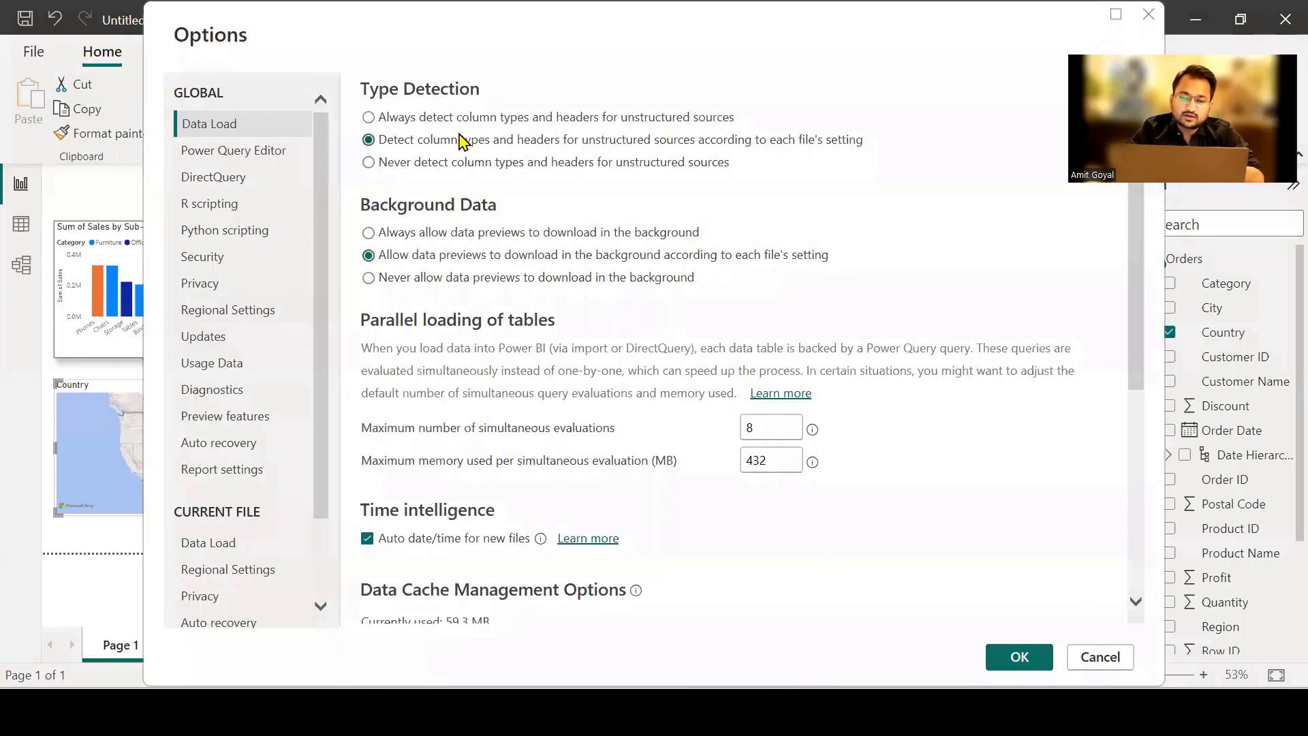
pyautogui.moveTo(194, 270)
pyautogui.mouseDown()
pyautogui.moveTo(231, 253)
pyautogui.moveTo(170, 249)
pyautogui.mouseUp()
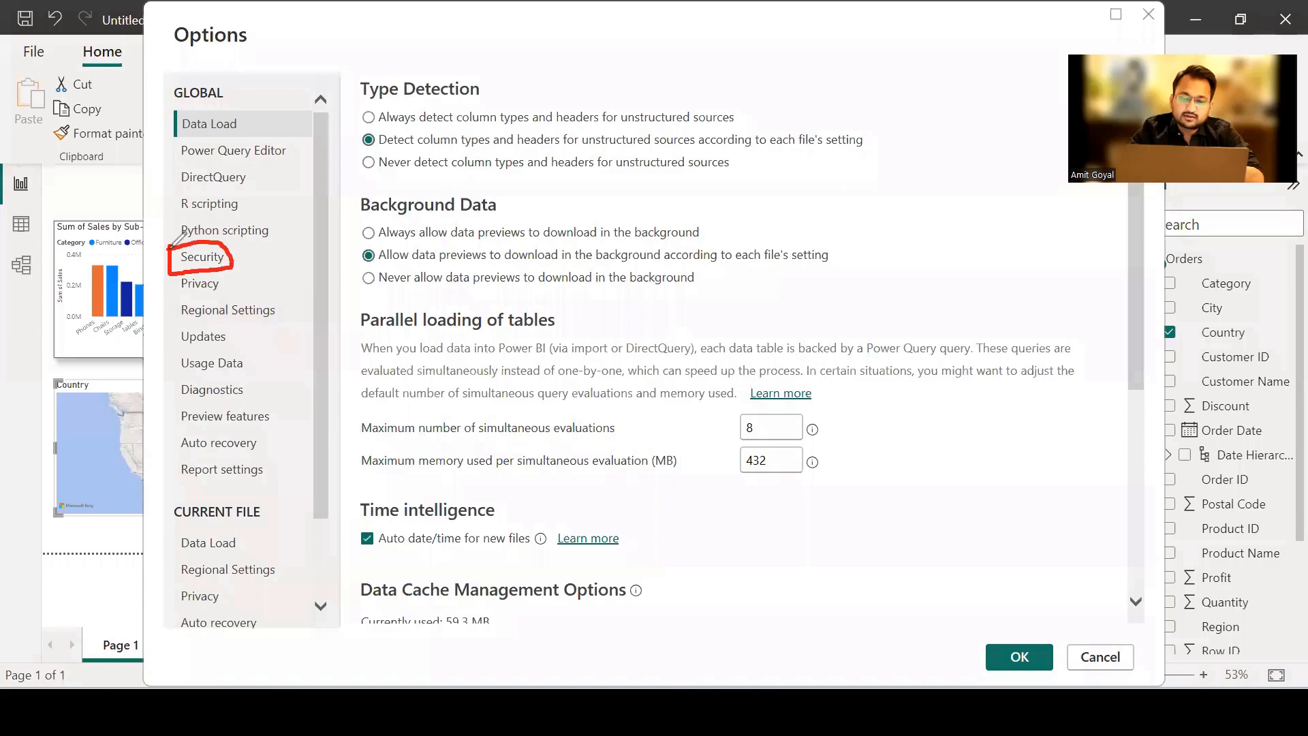
pyautogui.click(198, 260)
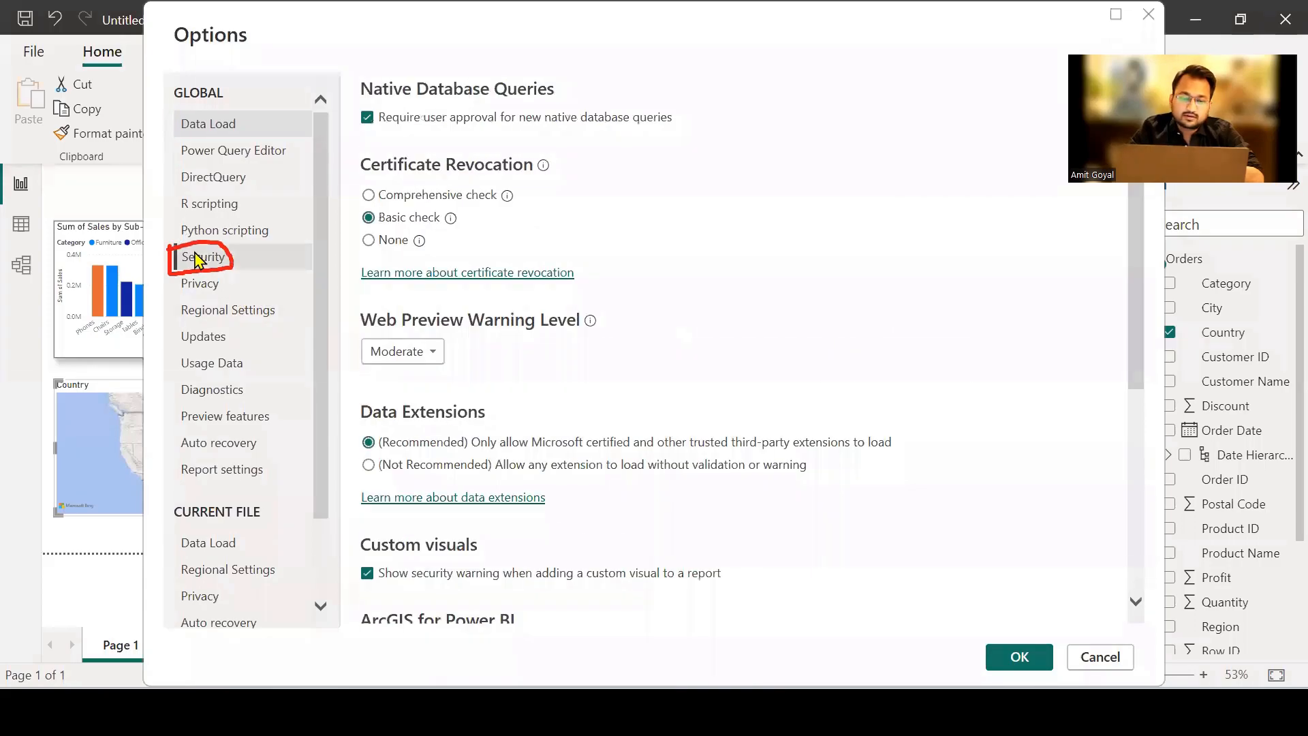
pyautogui.moveTo(1132, 320); pyautogui.dragTo(1138, 470)
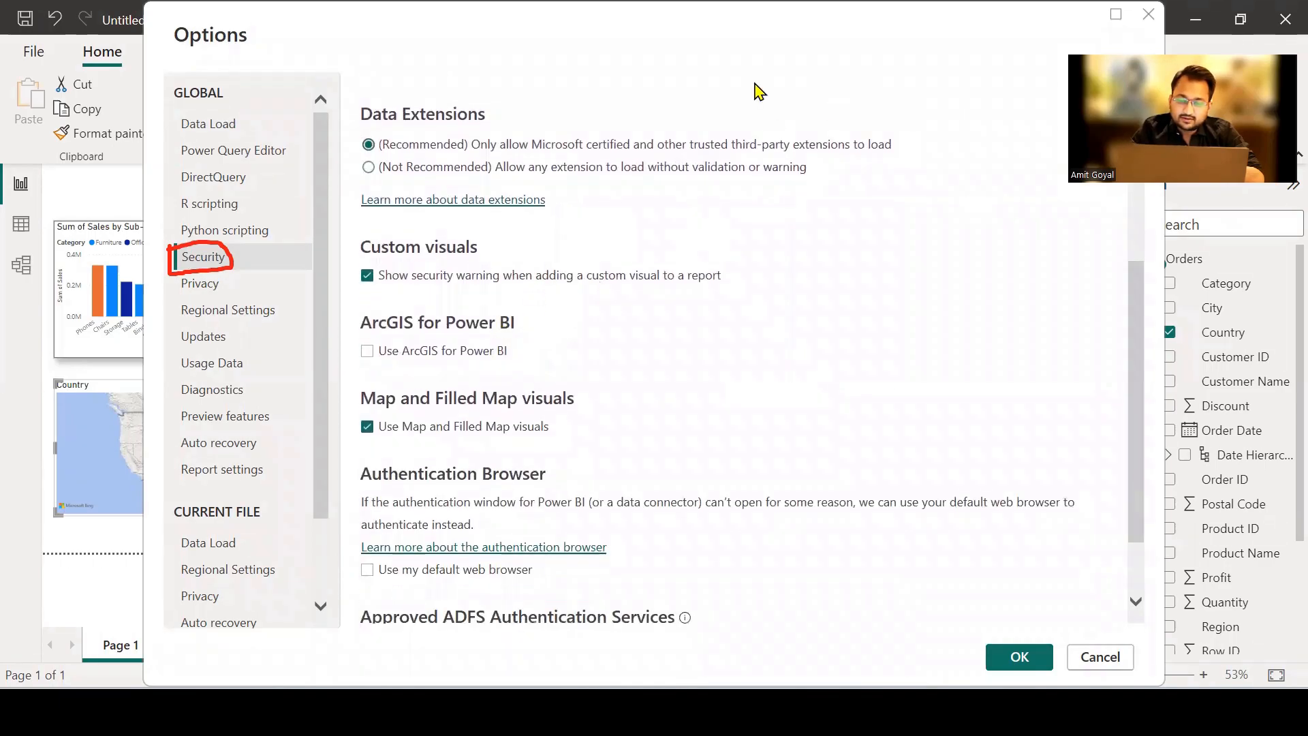
pyautogui.moveTo(340, 390)
pyautogui.mouseDown()
pyautogui.moveTo(340, 430)
pyautogui.moveTo(560, 451)
pyautogui.moveTo(473, 372)
pyautogui.moveTo(339, 376)
pyautogui.moveTo(340, 395)
pyautogui.mouseUp()
pyautogui.moveTo(355, 439); pyautogui.dragTo(348, 421)
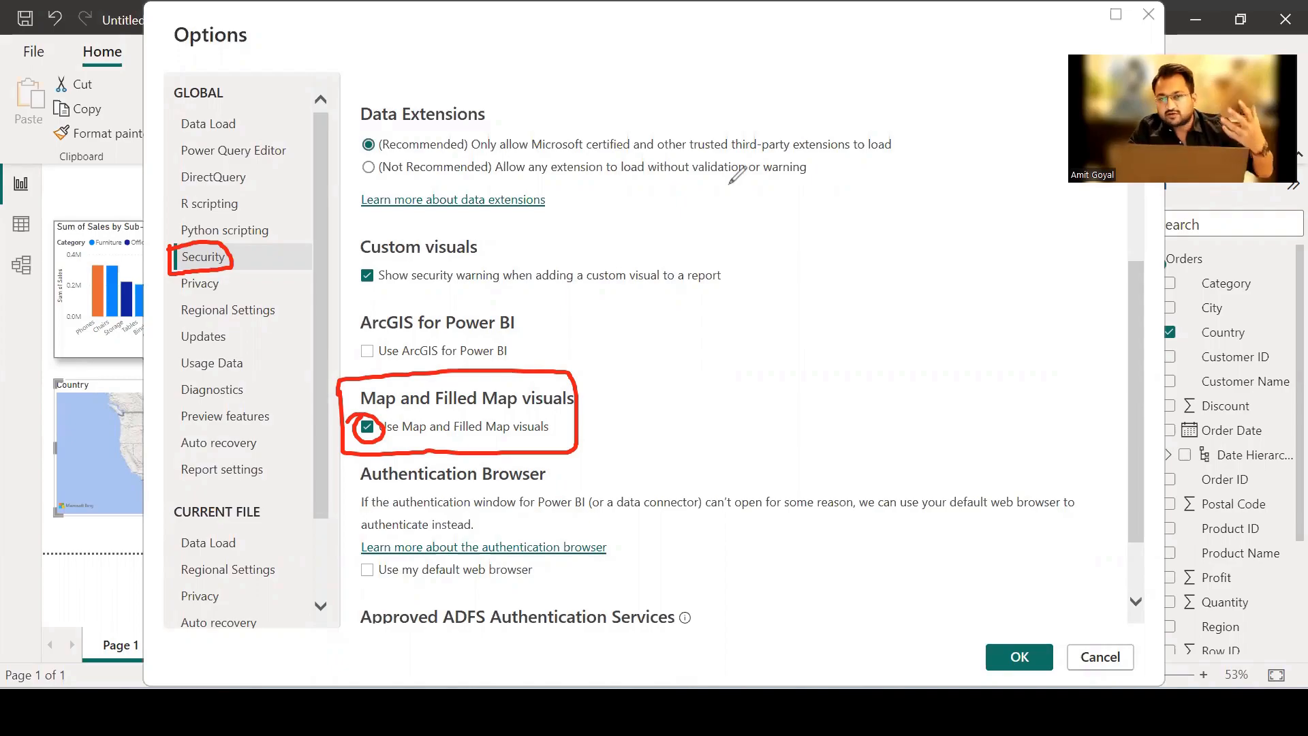
pyautogui.click(731, 183)
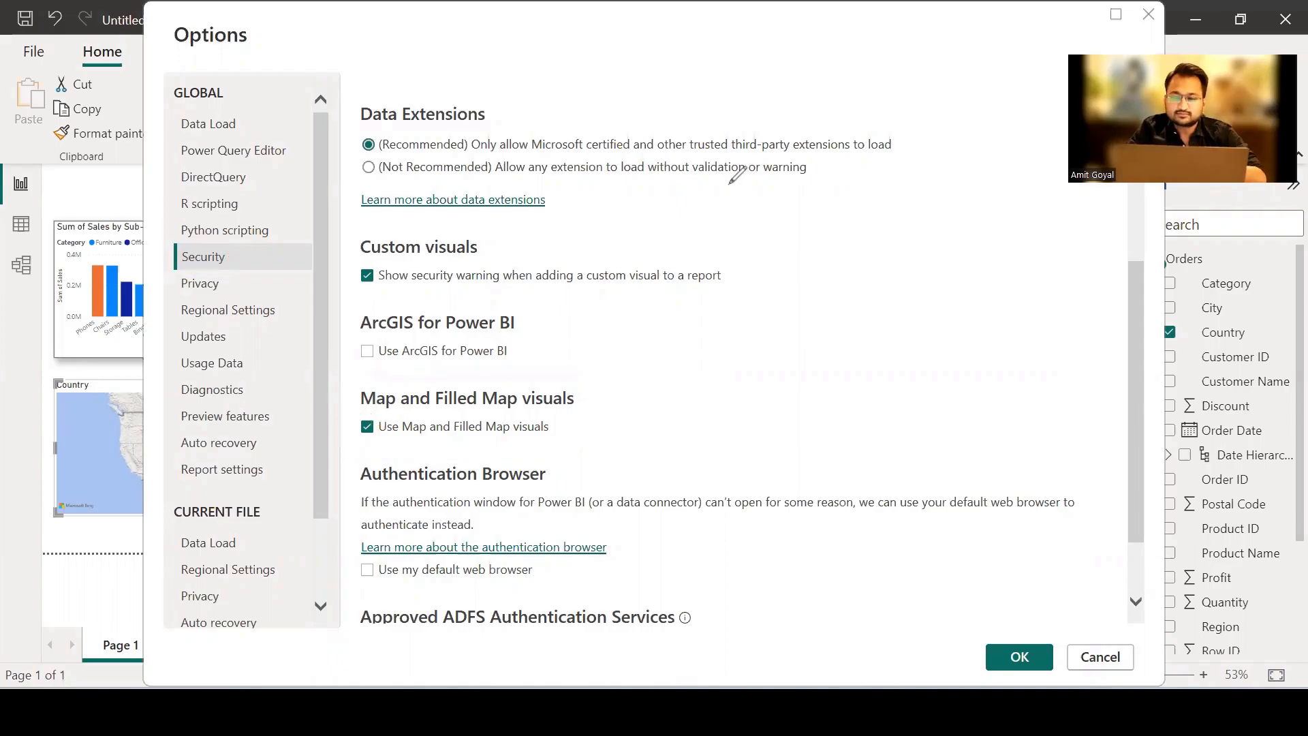
pyautogui.click(1022, 656)
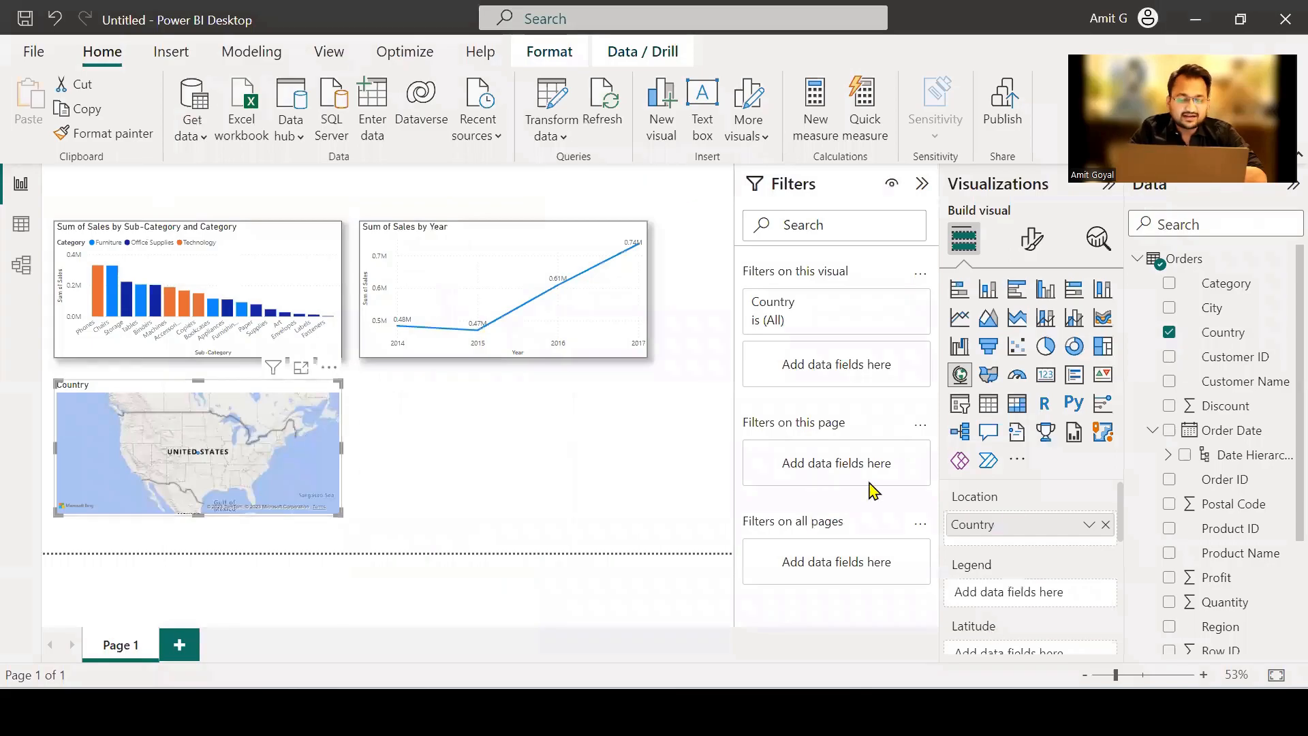
# Remove Country from the map's Location and add it back again.
pyautogui.click(1105, 527)
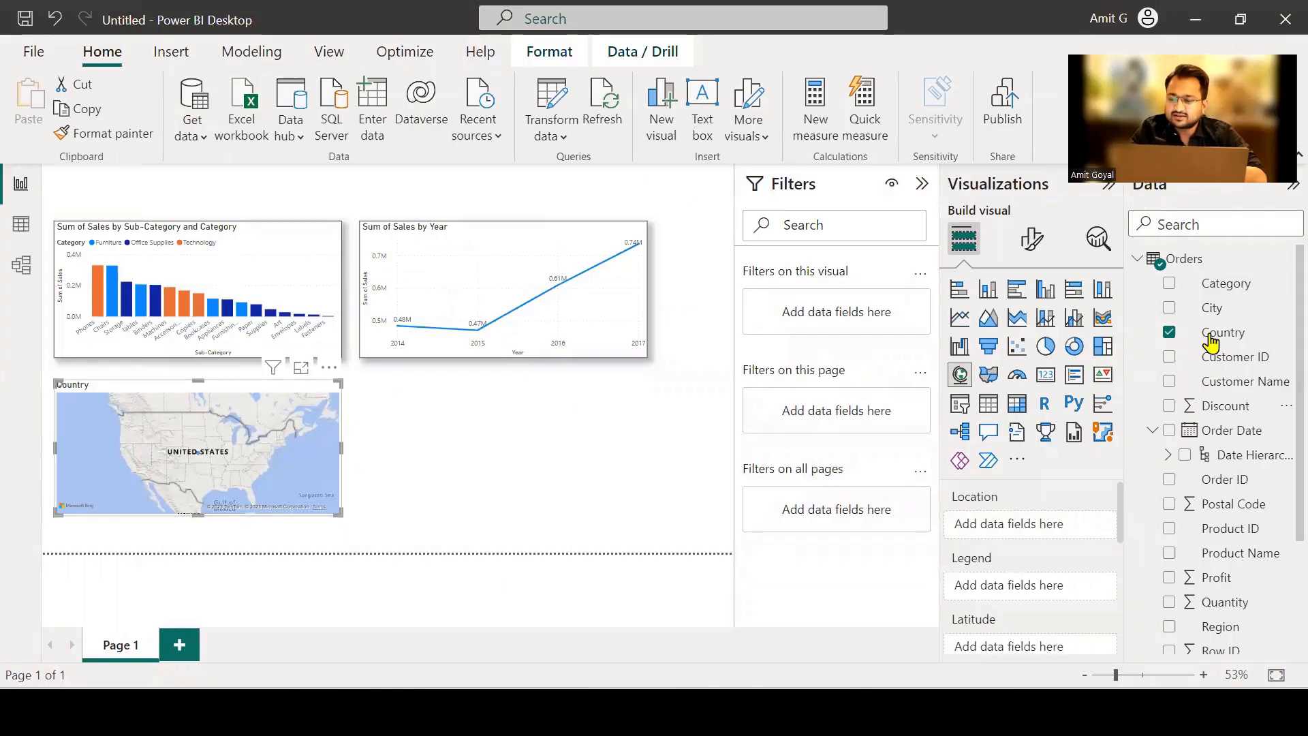
pyautogui.moveTo(1216, 338); pyautogui.dragTo(1056, 534)
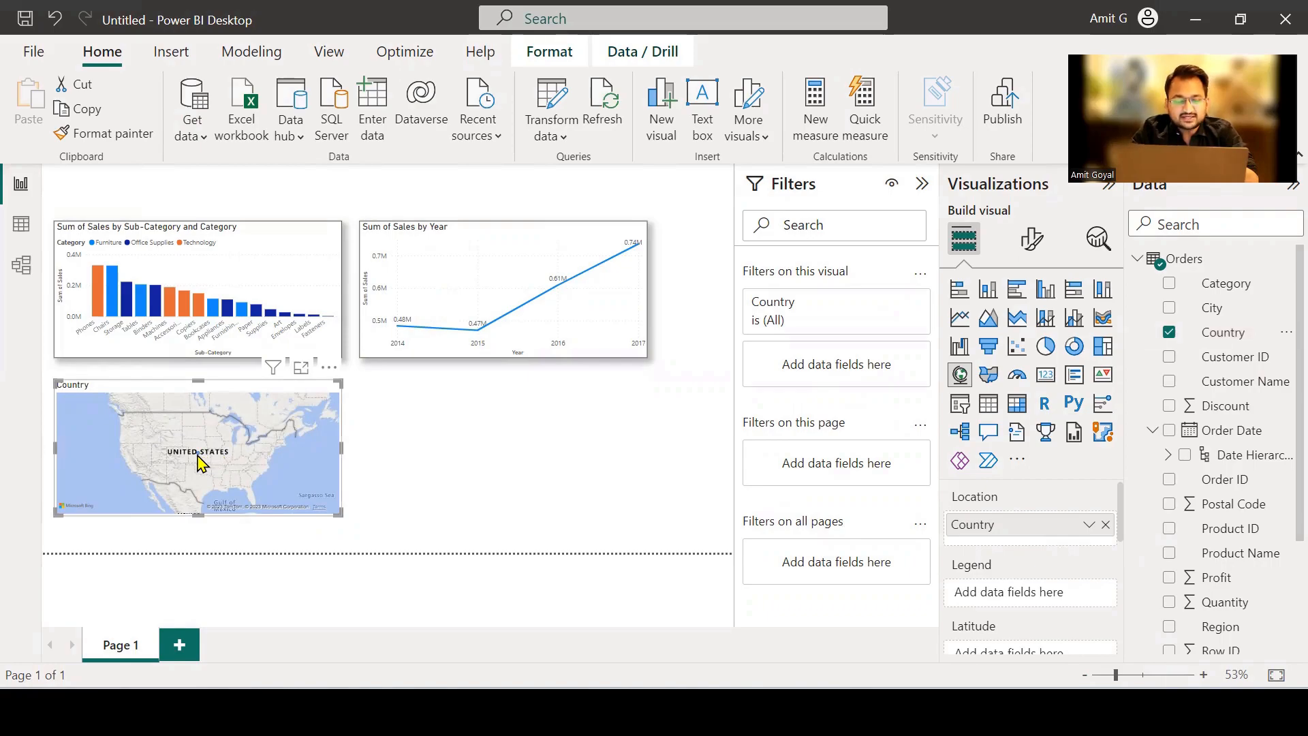
pyautogui.moveTo(202, 464)
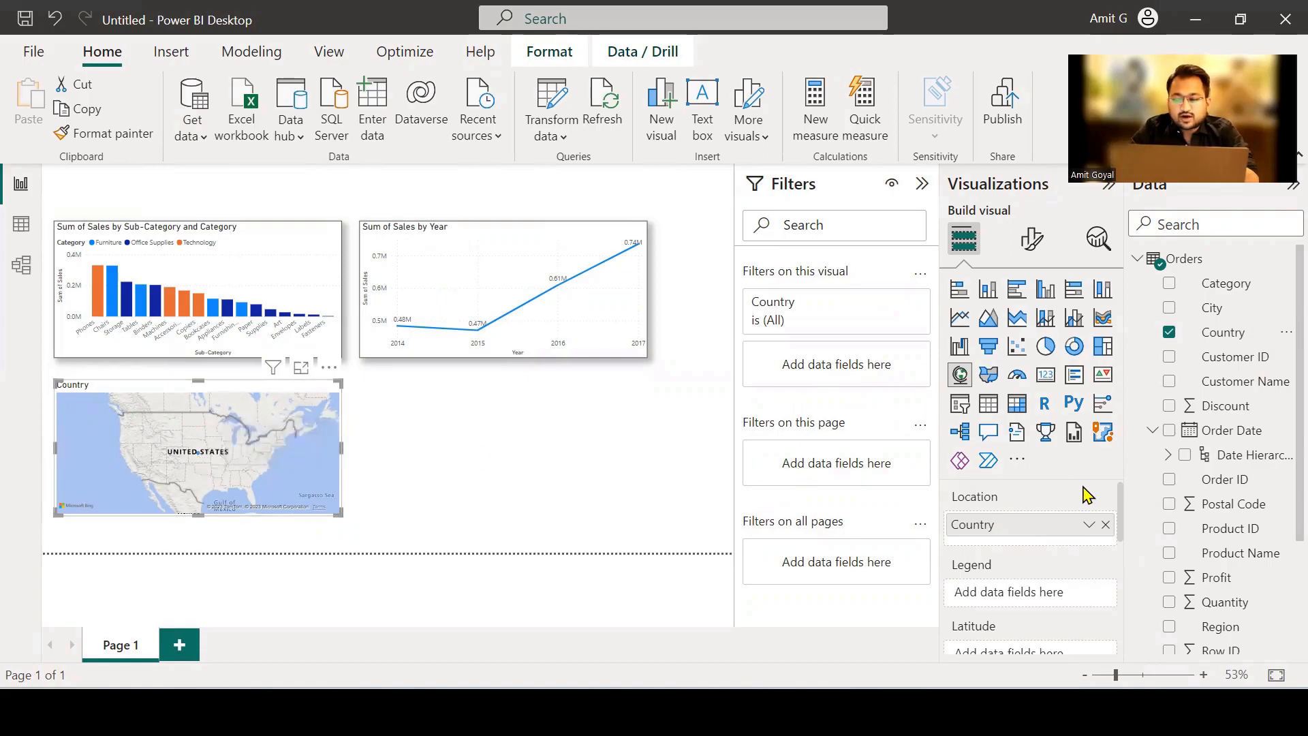
# Add State and City beneath Country in the map's Location to form a geographic hierarchy.
pyautogui.scroll(-5, 1225, 437)
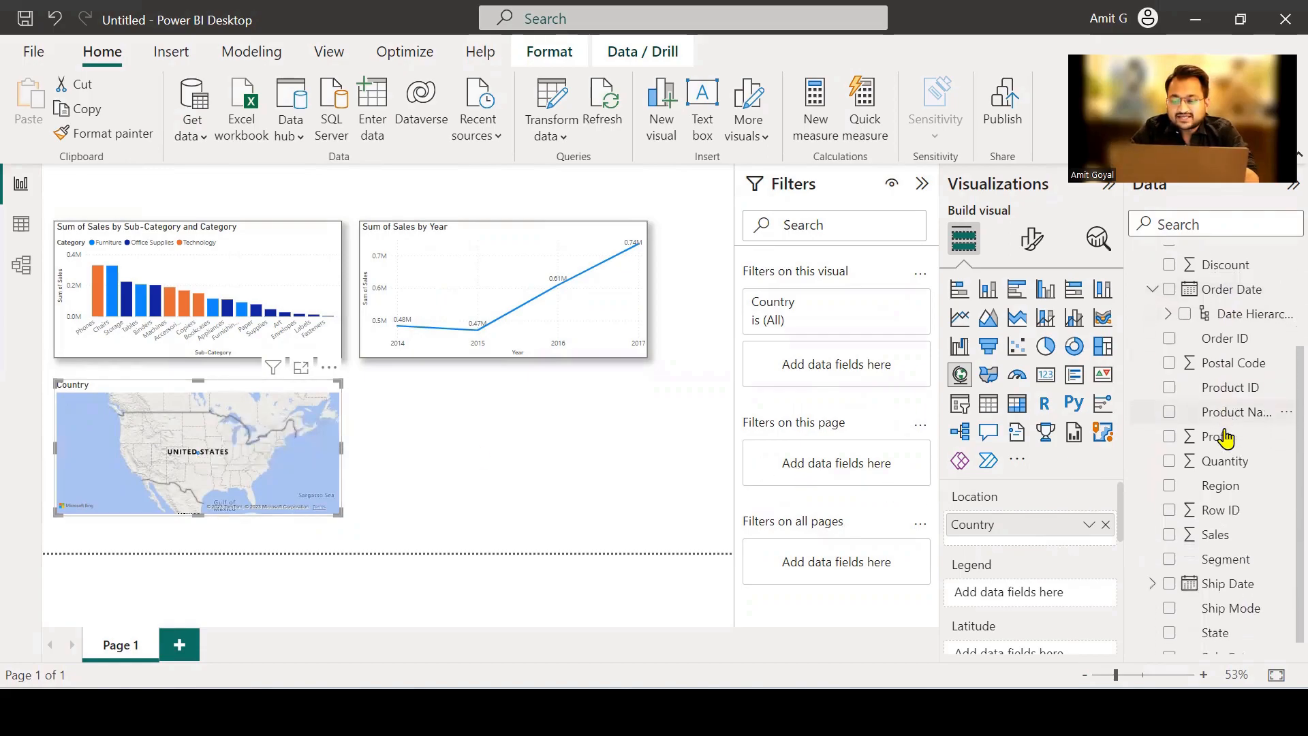
pyautogui.moveTo(1220, 619); pyautogui.dragTo(1066, 538)
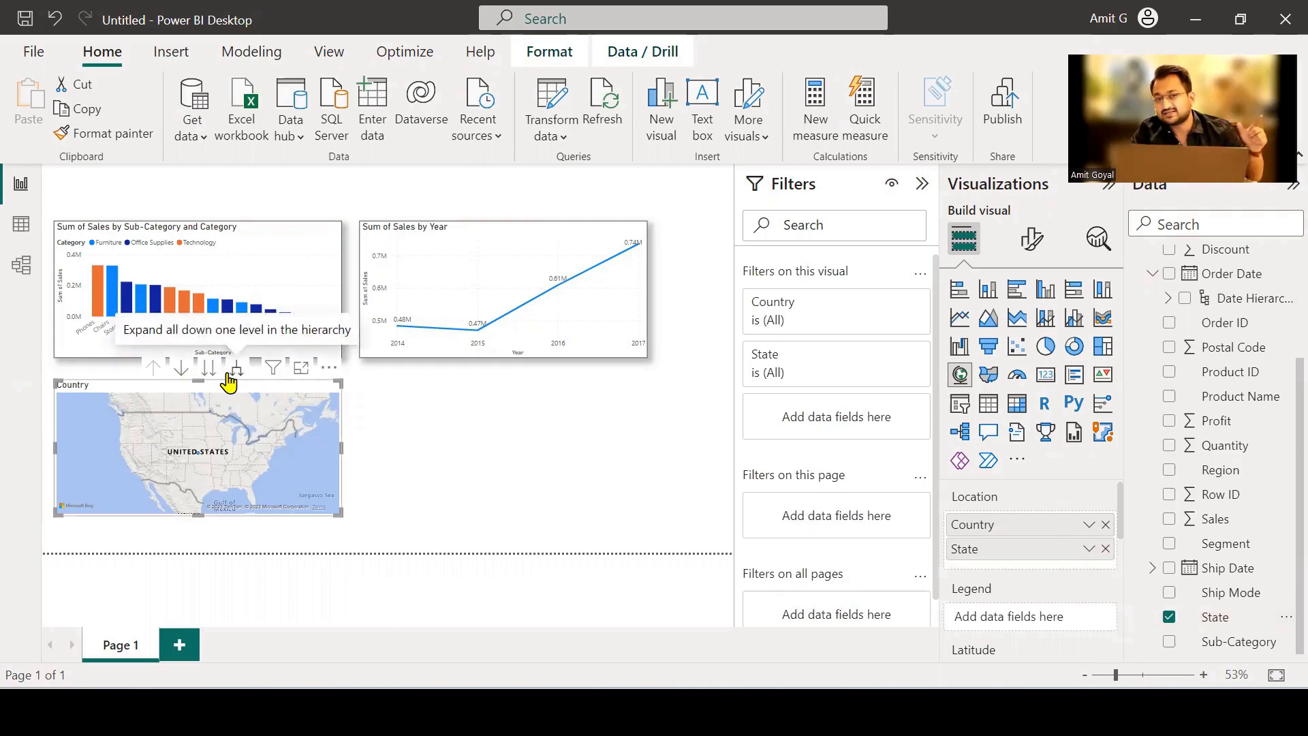
pyautogui.moveTo(976, 525); pyautogui.dragTo(991, 545)
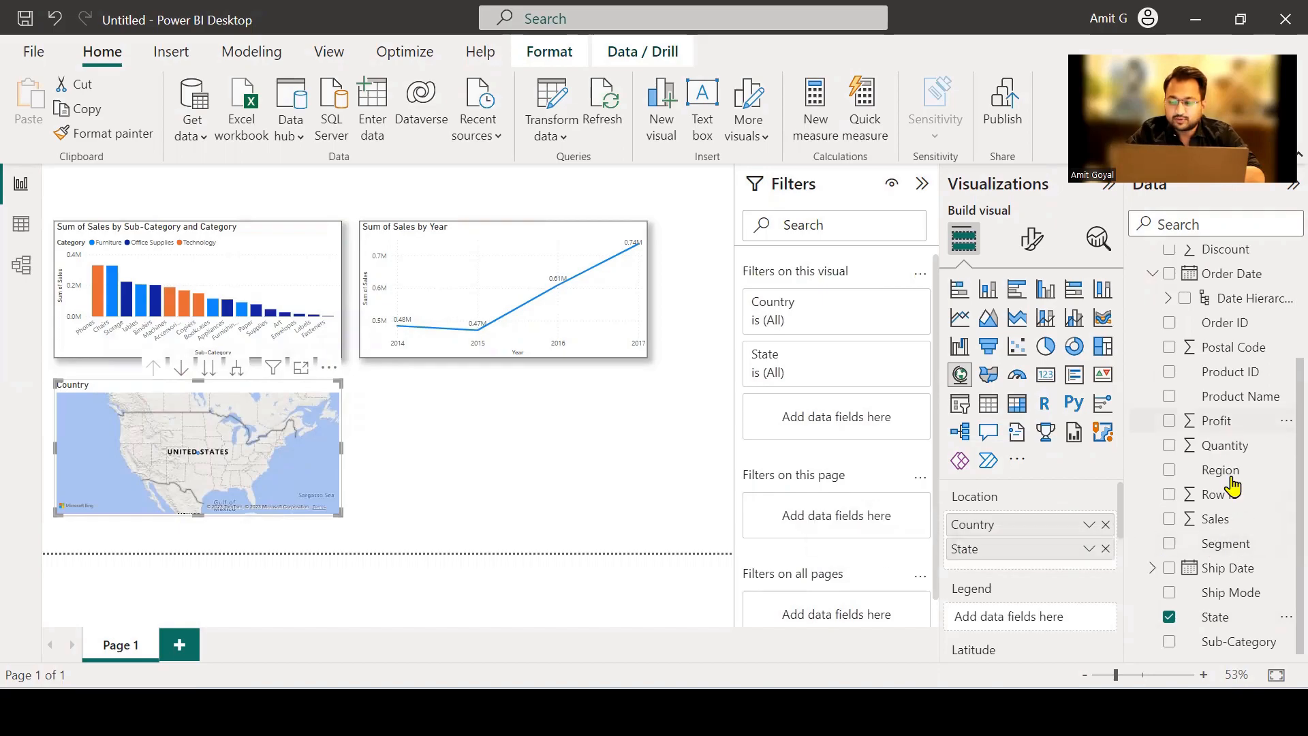
pyautogui.scroll(2, 1227, 422)
pyautogui.moveTo(1211, 250); pyautogui.dragTo(1038, 570)
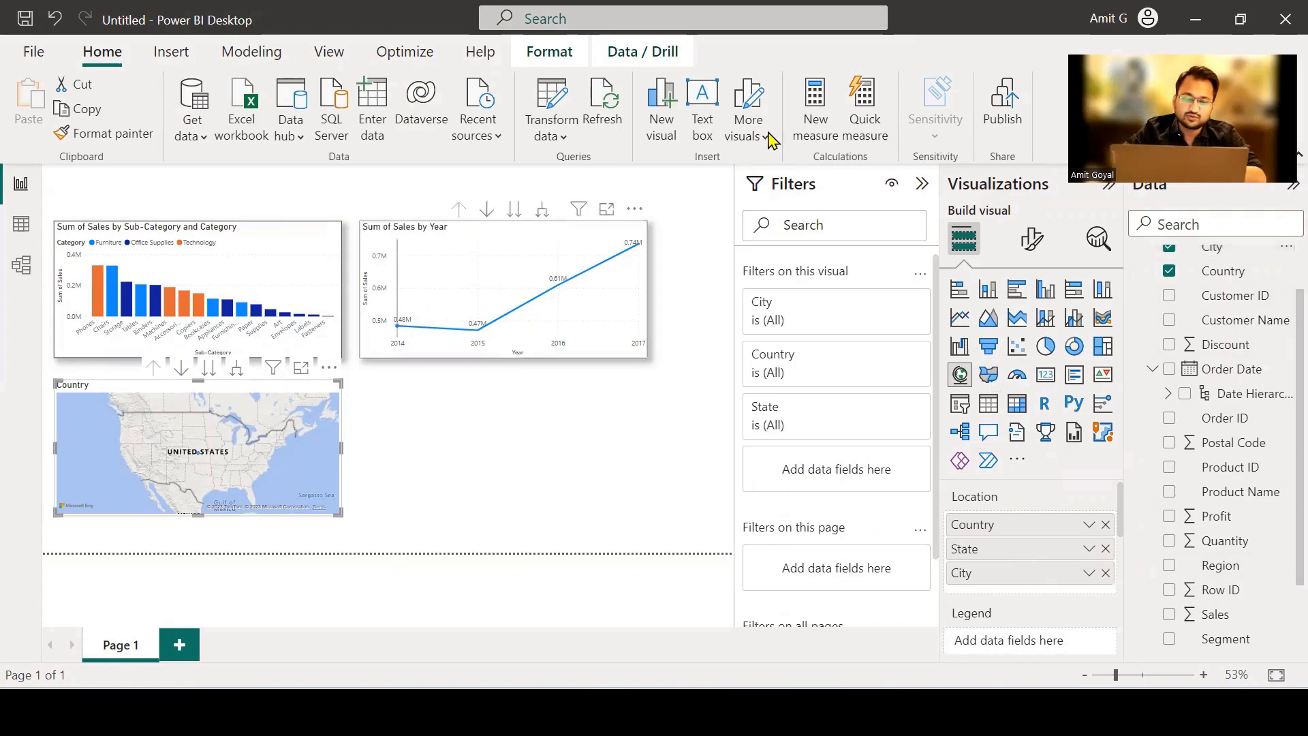
# Expand the map's hierarchy down through State to City, then drill back up to the State level.
pyautogui.moveTo(132, 347)
pyautogui.mouseDown()
pyautogui.moveTo(143, 398)
pyautogui.moveTo(252, 390)
pyautogui.moveTo(254, 351)
pyautogui.moveTo(142, 350)
pyautogui.mouseUp()
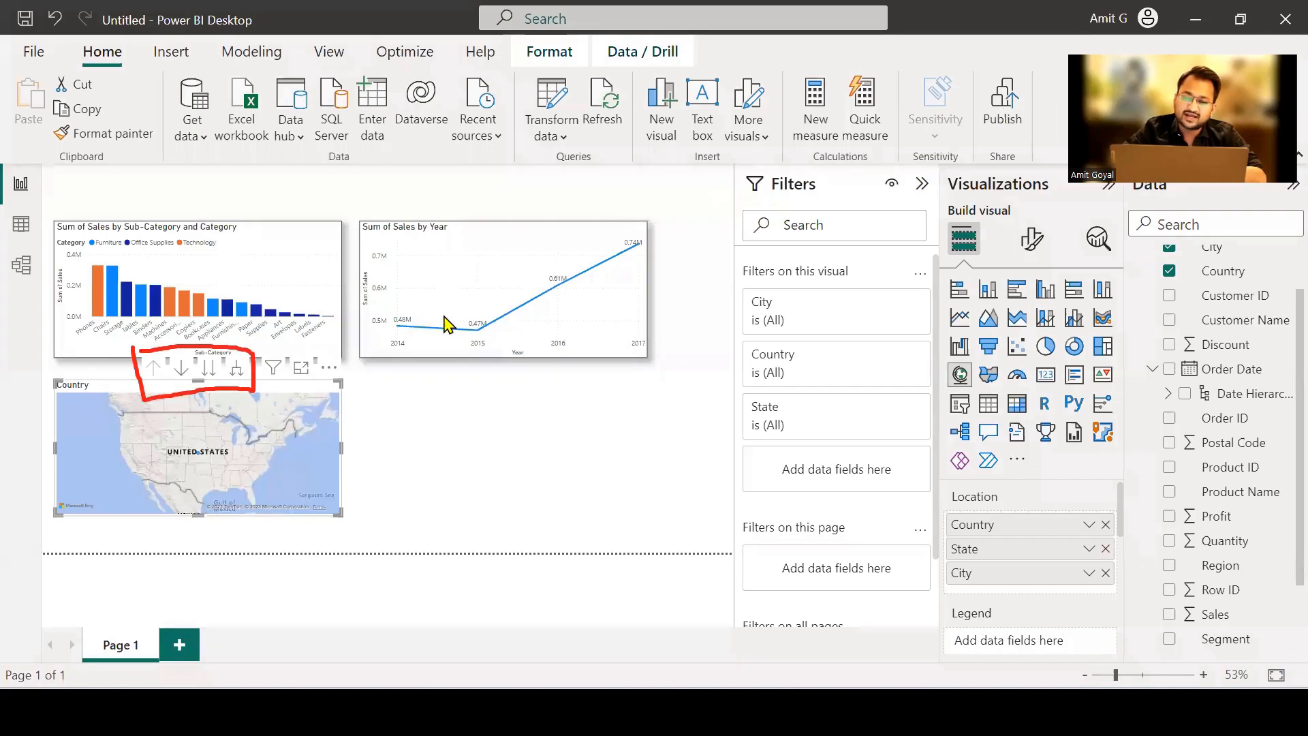
pyautogui.click(233, 368)
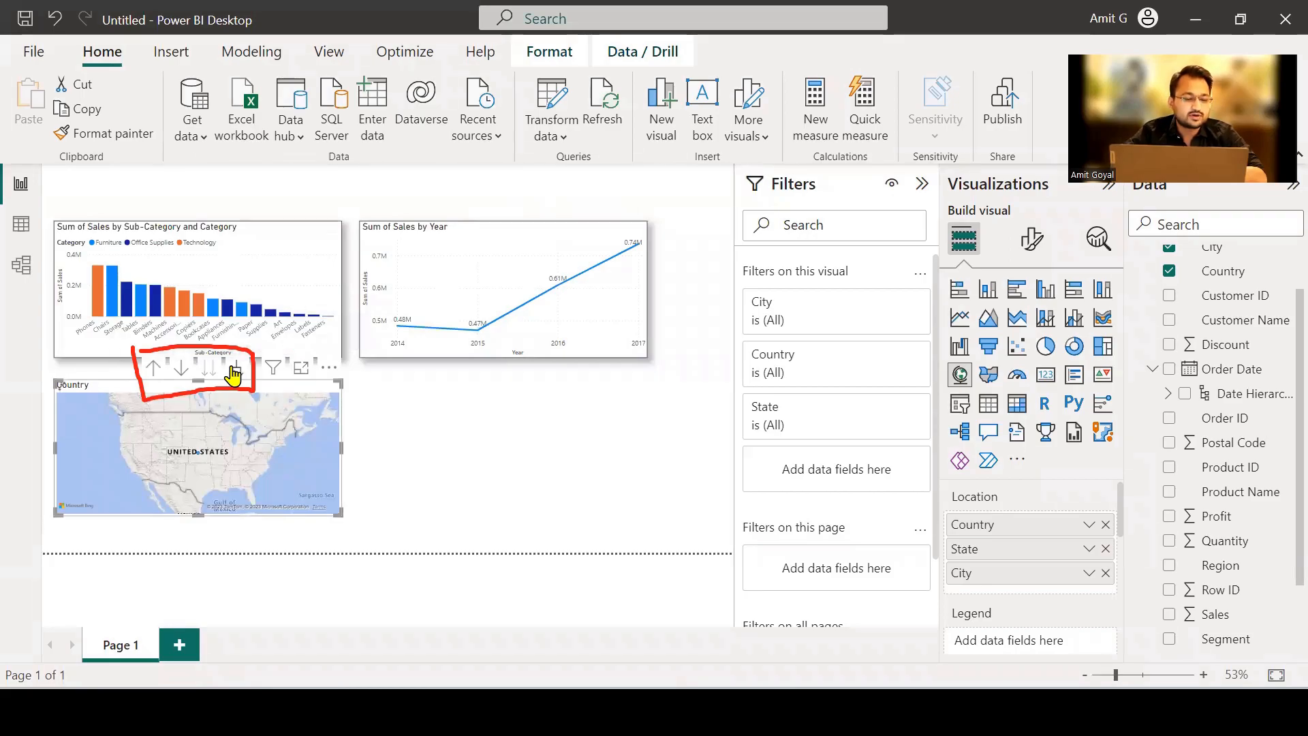
pyautogui.click(233, 373)
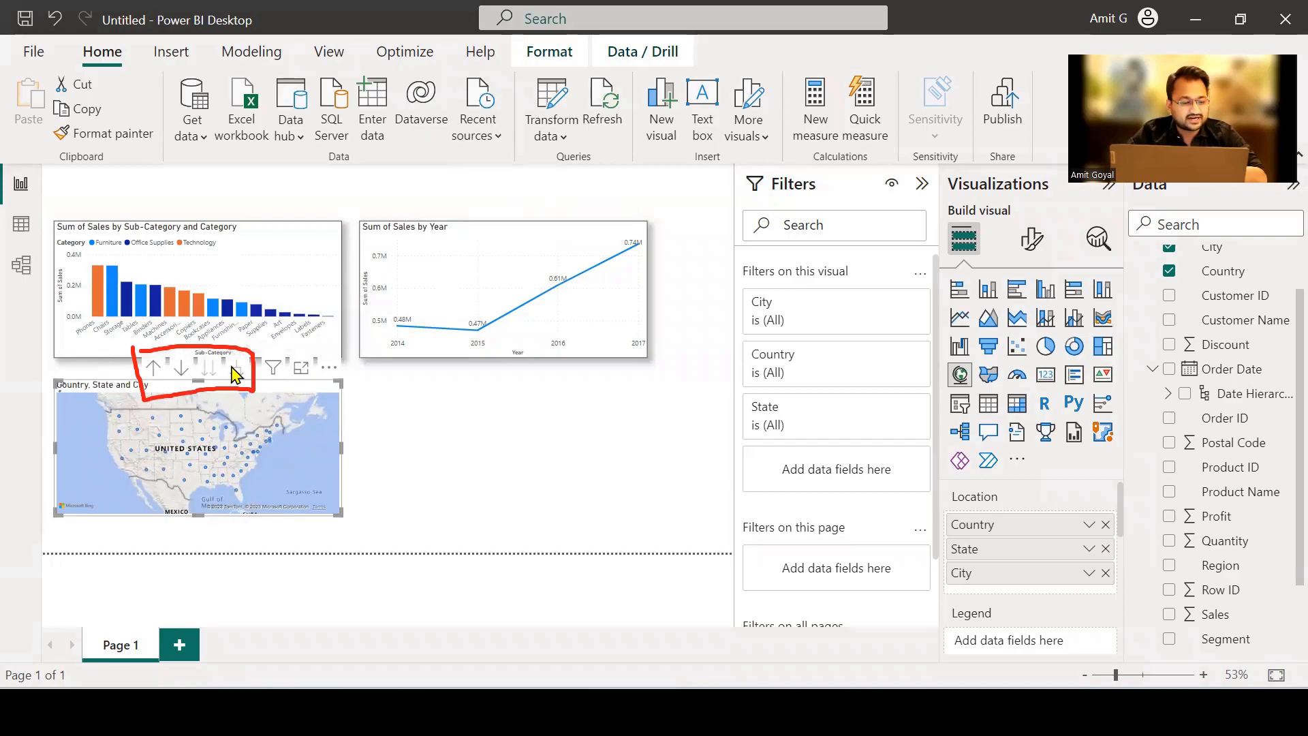
pyautogui.click(154, 370)
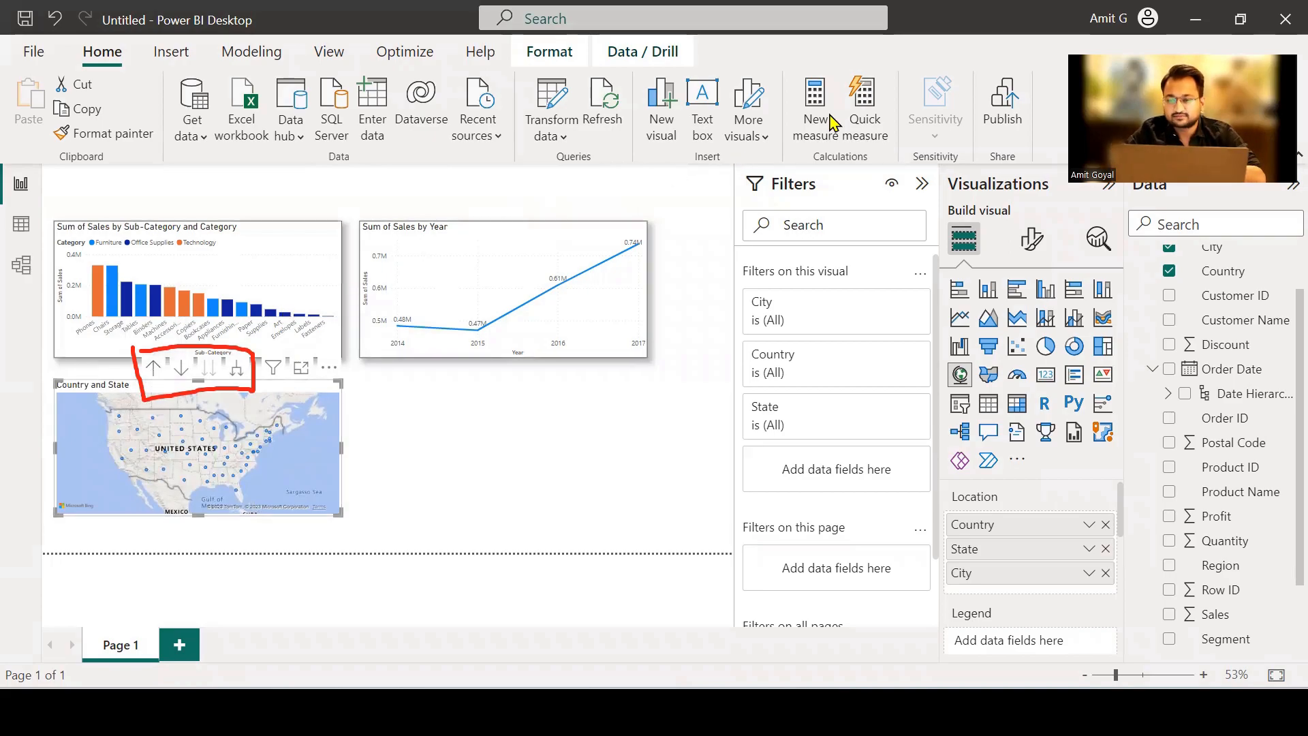
pyautogui.click(889, 115)
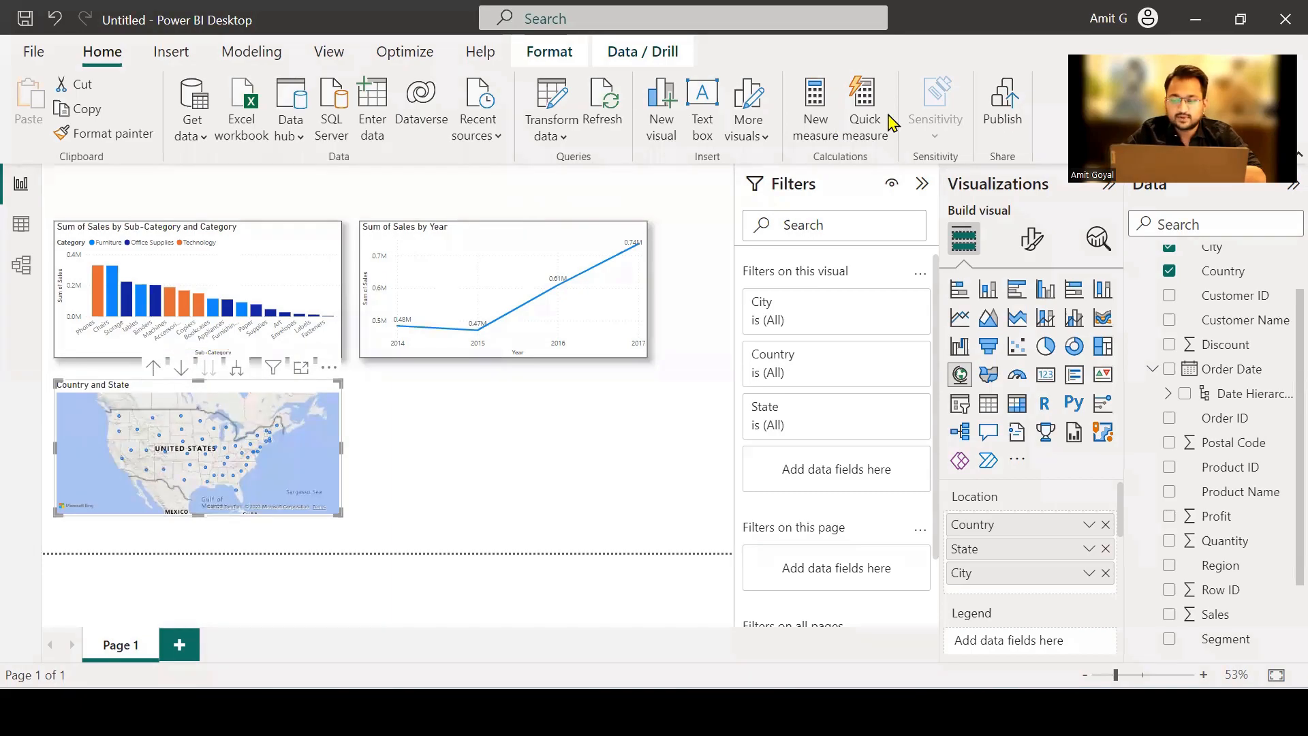
# Add Sales as the map's Bubble size field.
pyautogui.scroll(-1, 1018, 571)
pyautogui.scroll(-4, 1019, 577)
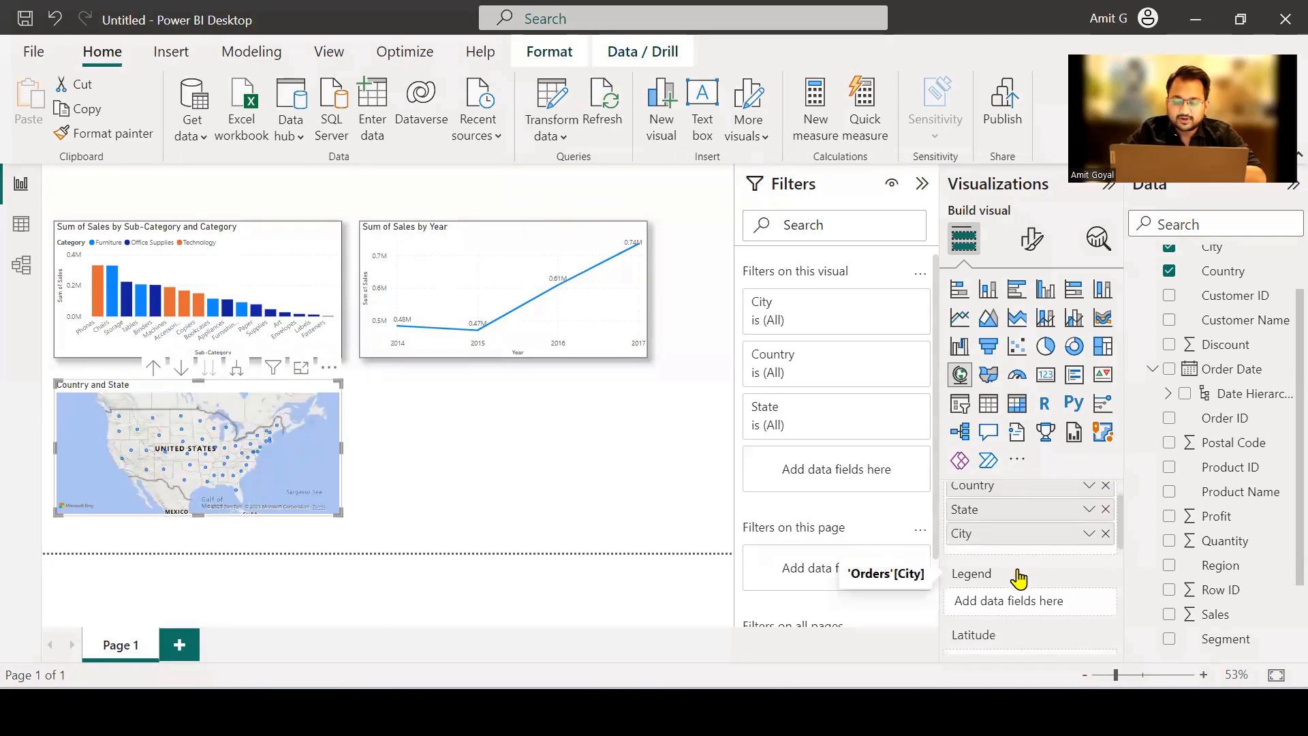
pyautogui.scroll(-1, 1018, 578)
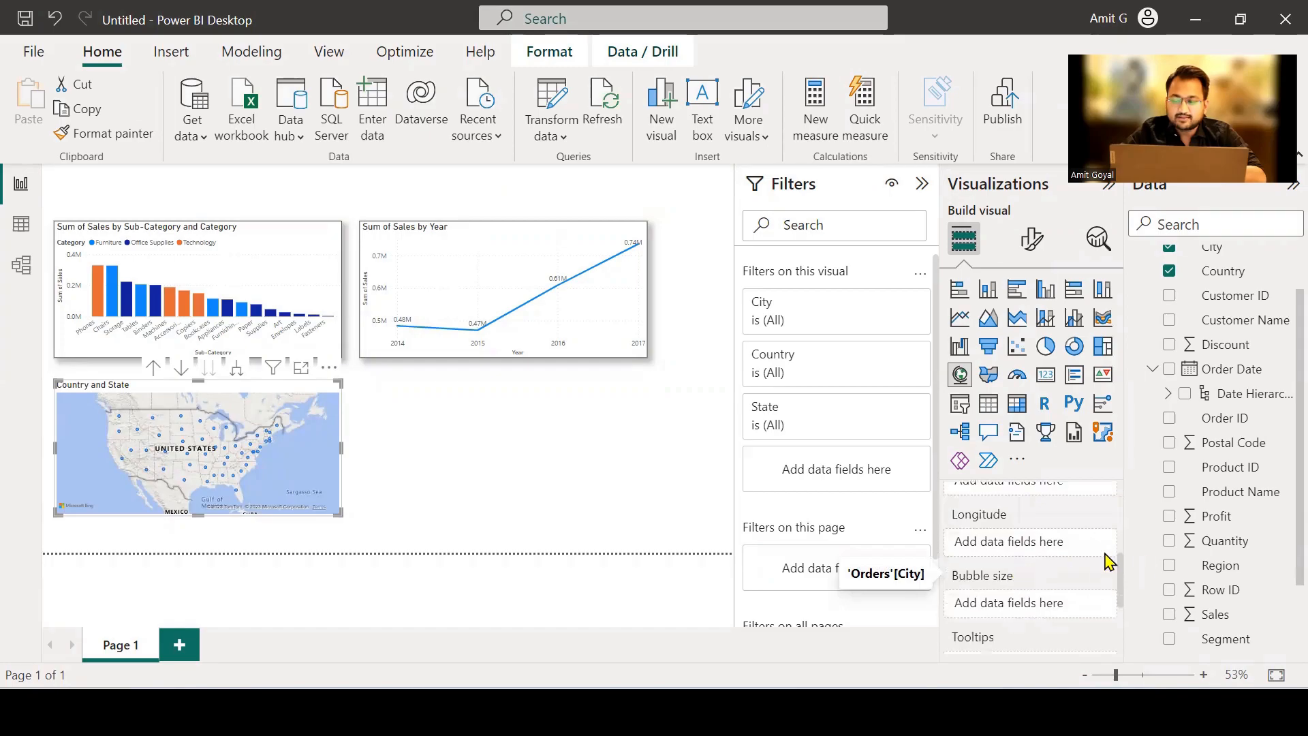
pyautogui.moveTo(1206, 619); pyautogui.dragTo(1041, 605)
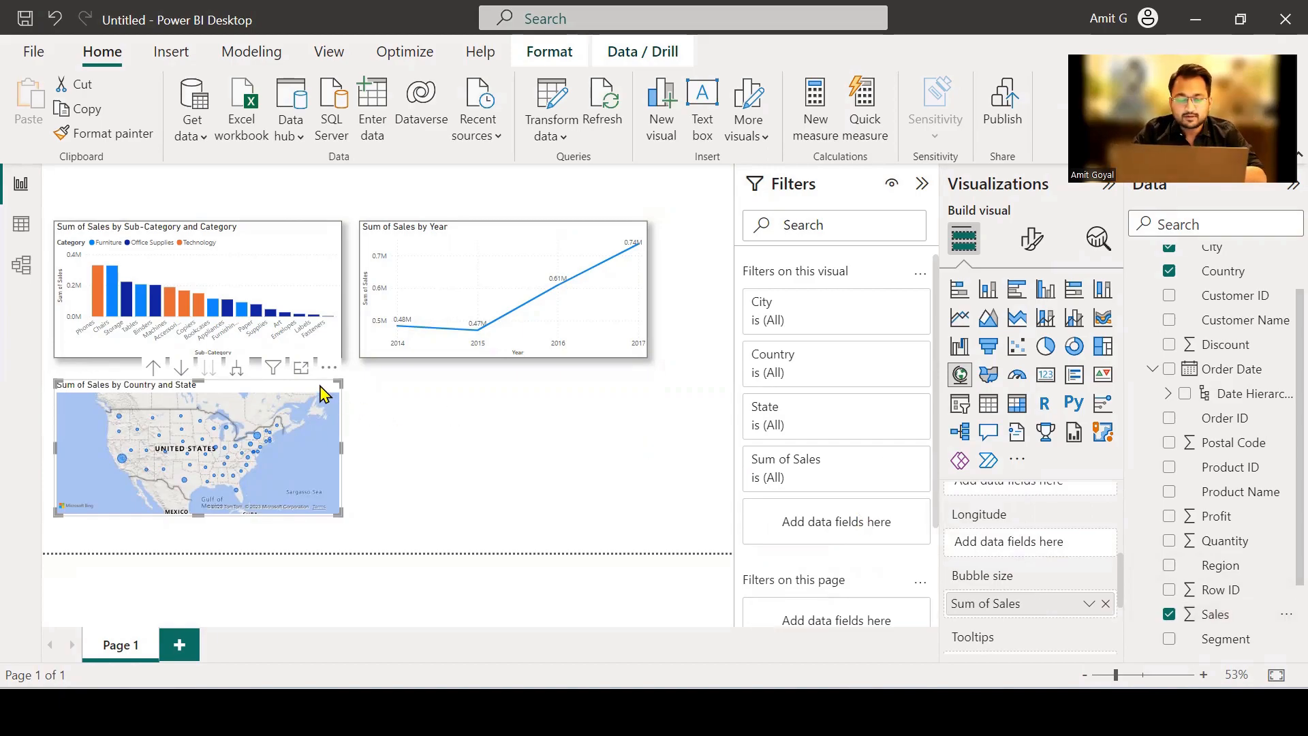
# Examine the sales bubbles for individual states with the map in focus mode, then return to the report.
pyautogui.click(301, 369)
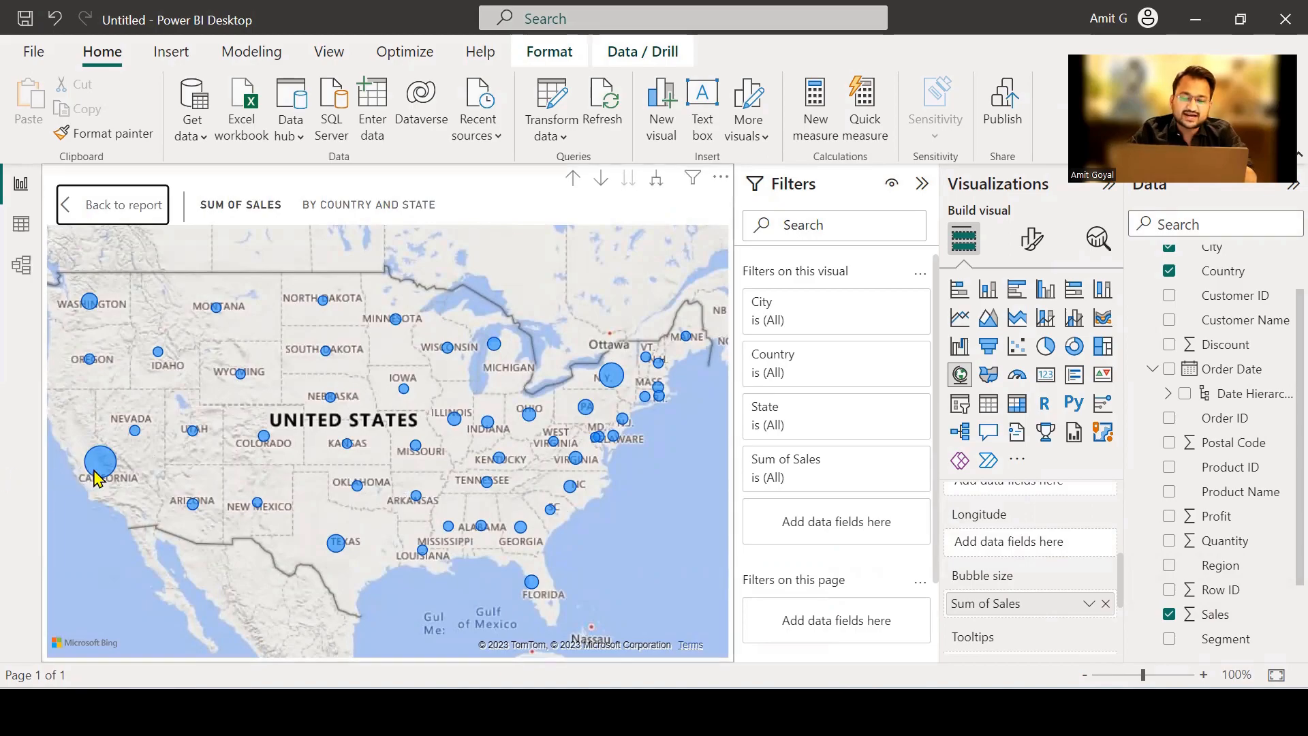
pyautogui.moveTo(94, 470)
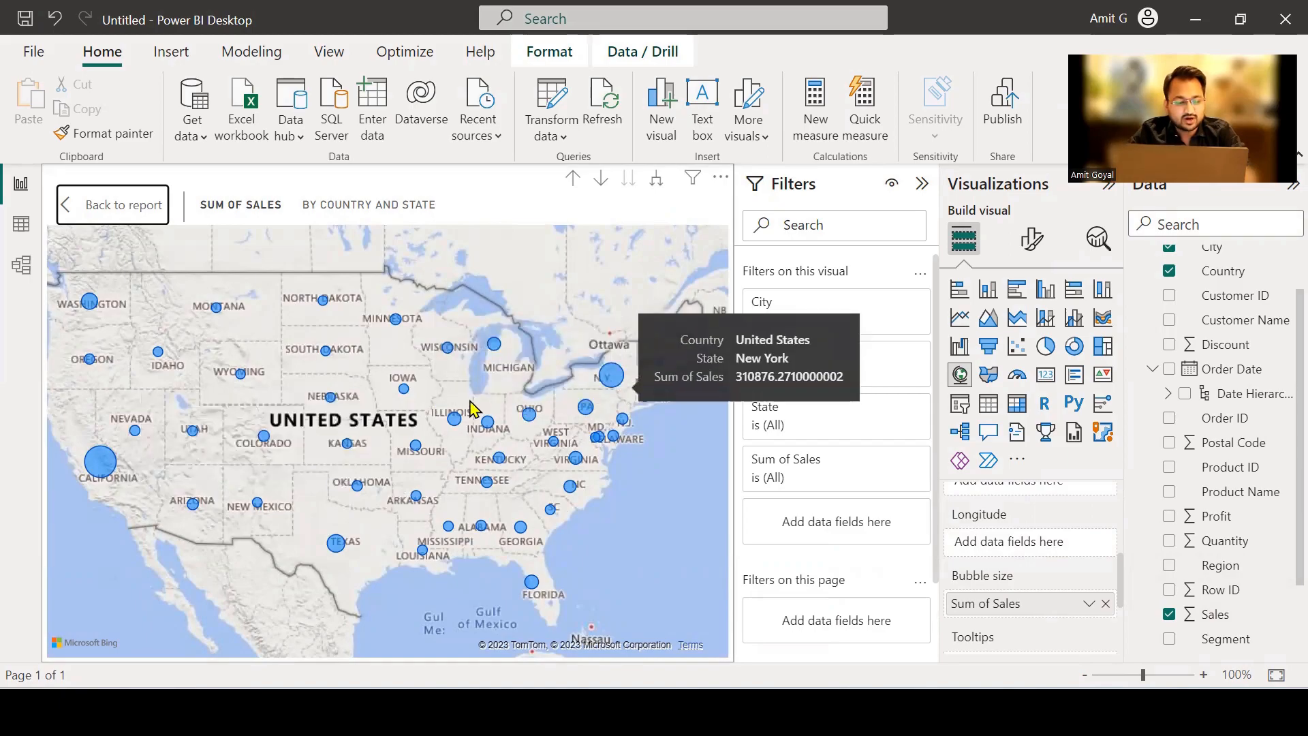
pyautogui.moveTo(94, 313)
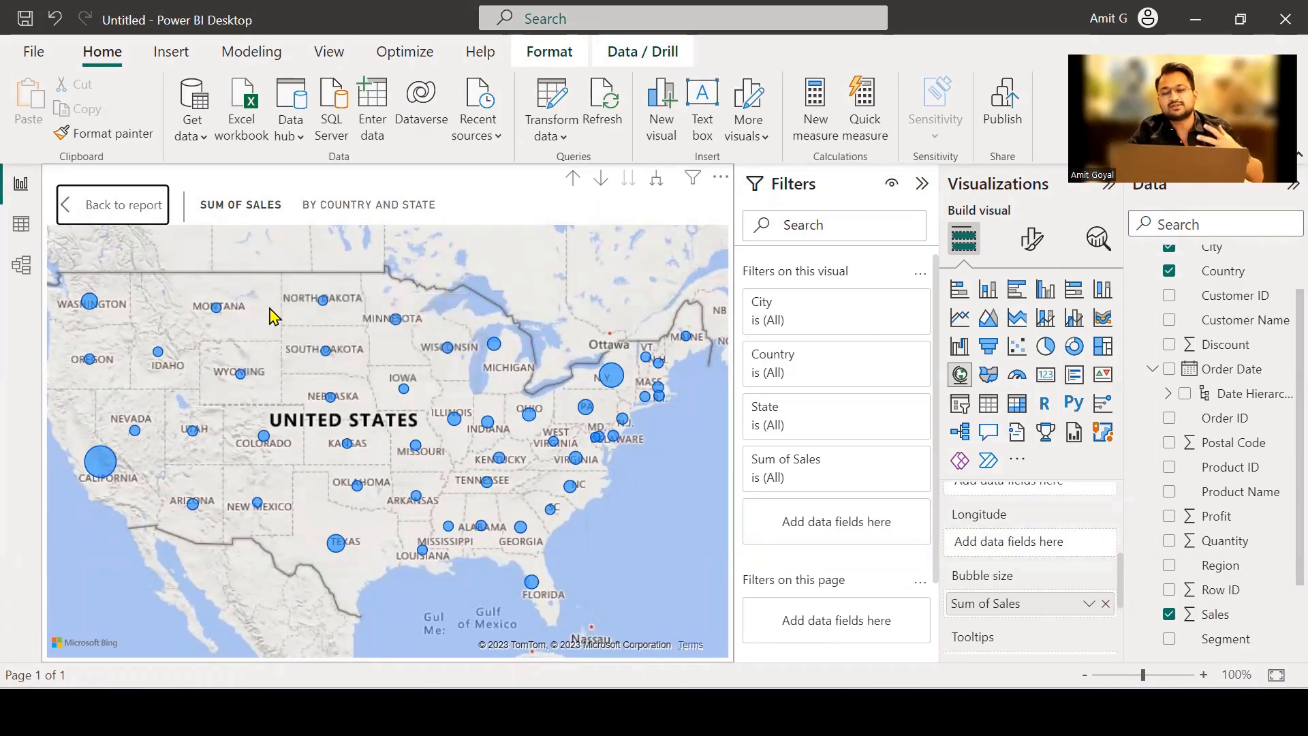
pyautogui.click(116, 220)
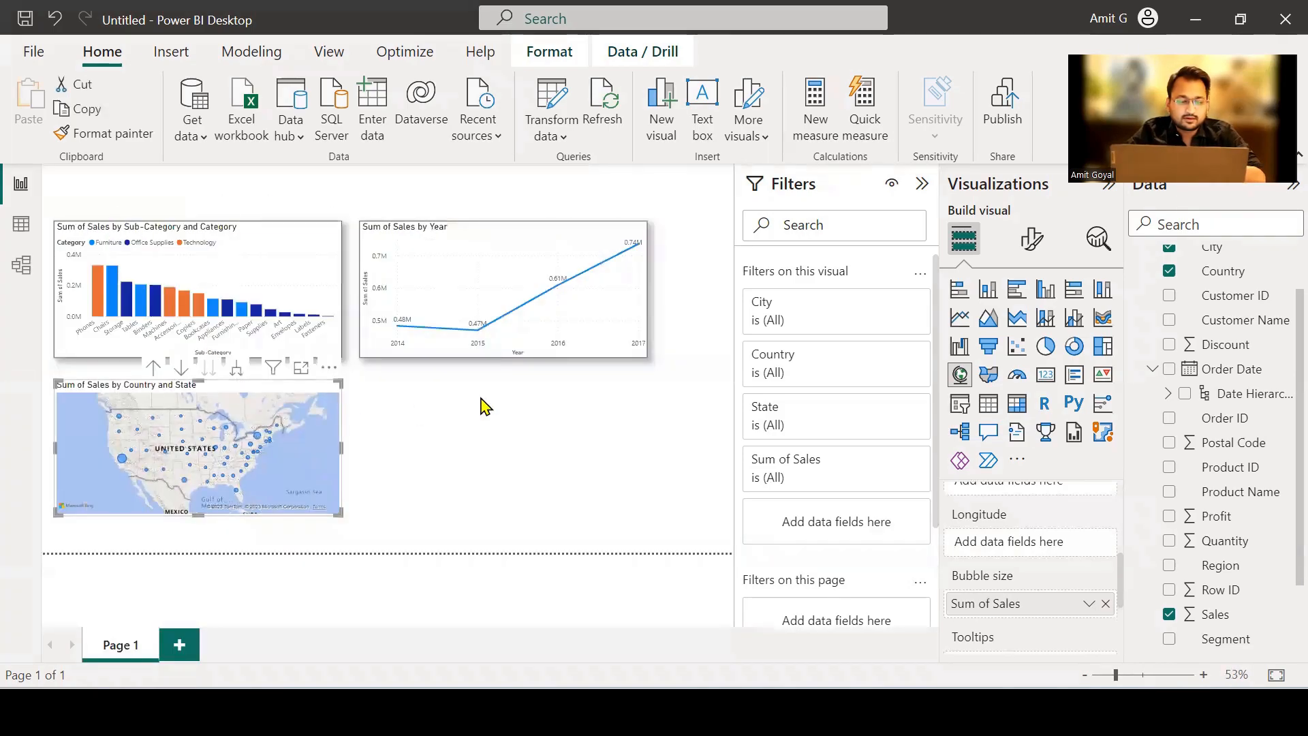
# Set the map's style to Dark and extend the map's lower edge slightly downward.
pyautogui.click(1038, 248)
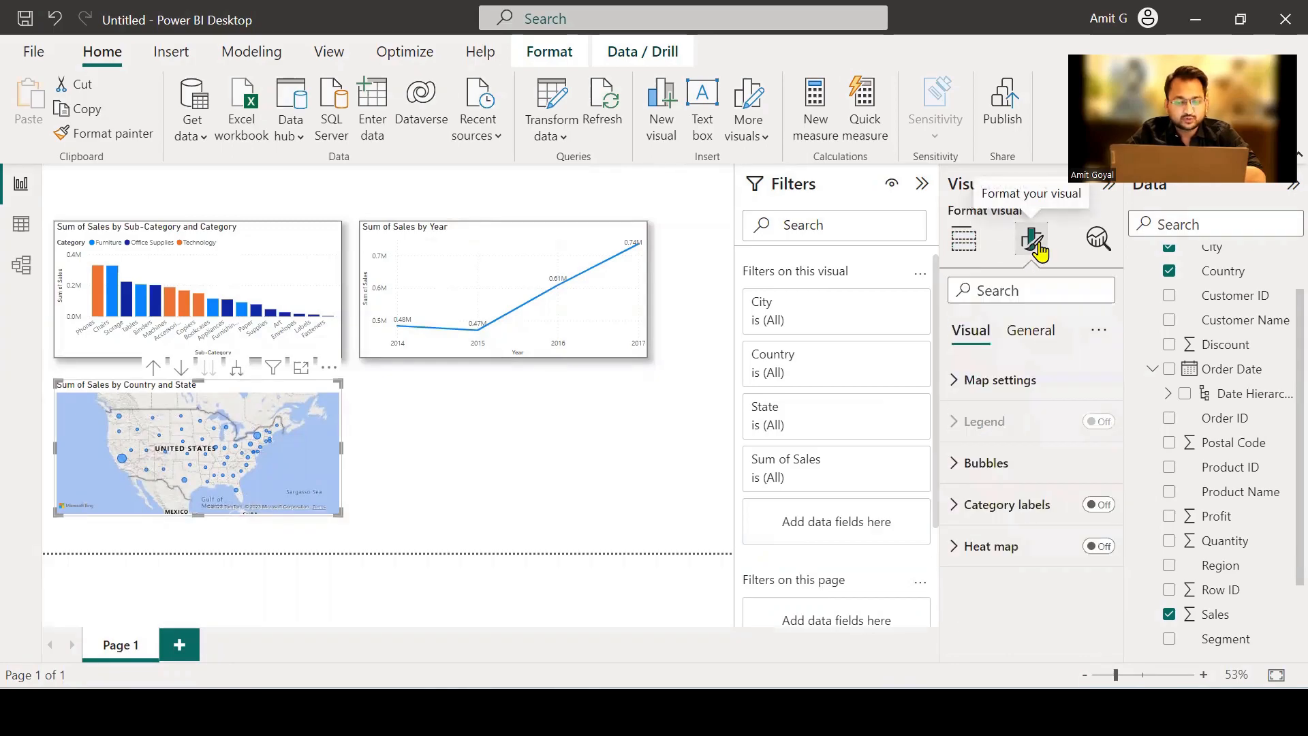
pyautogui.click(981, 380)
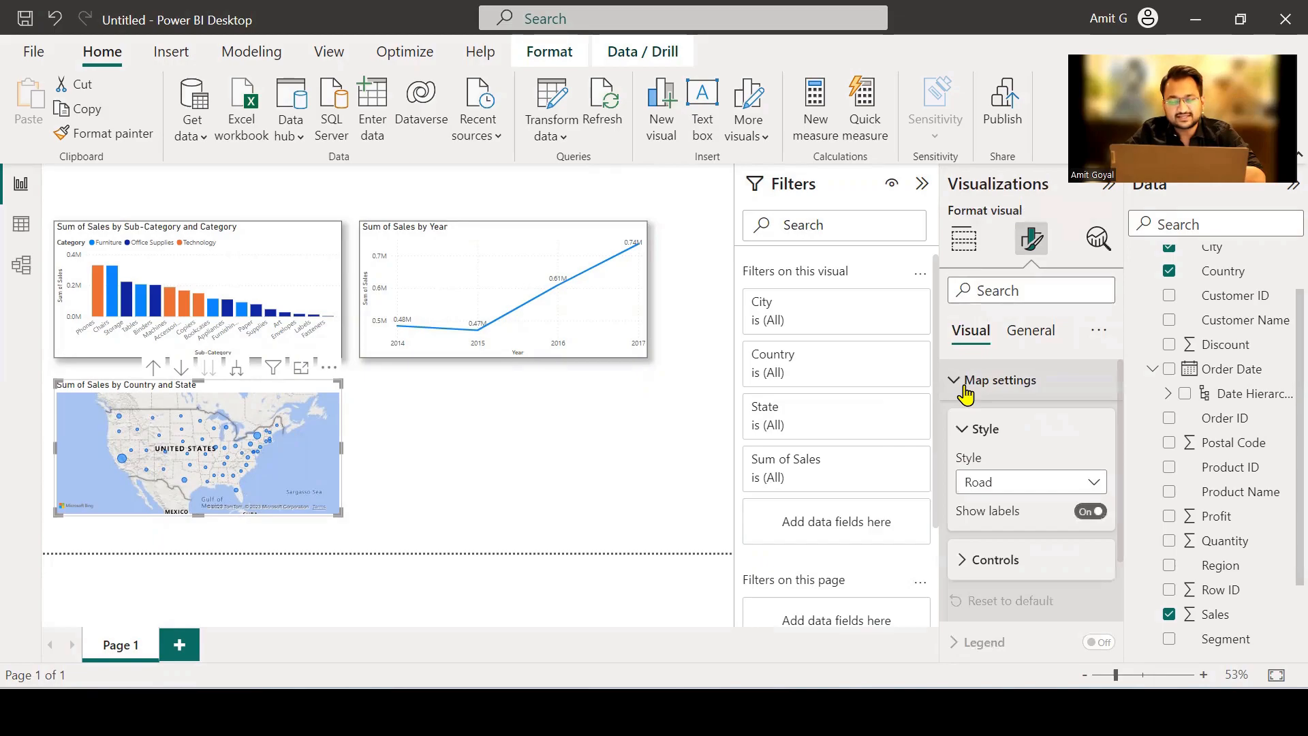
pyautogui.click(1015, 488)
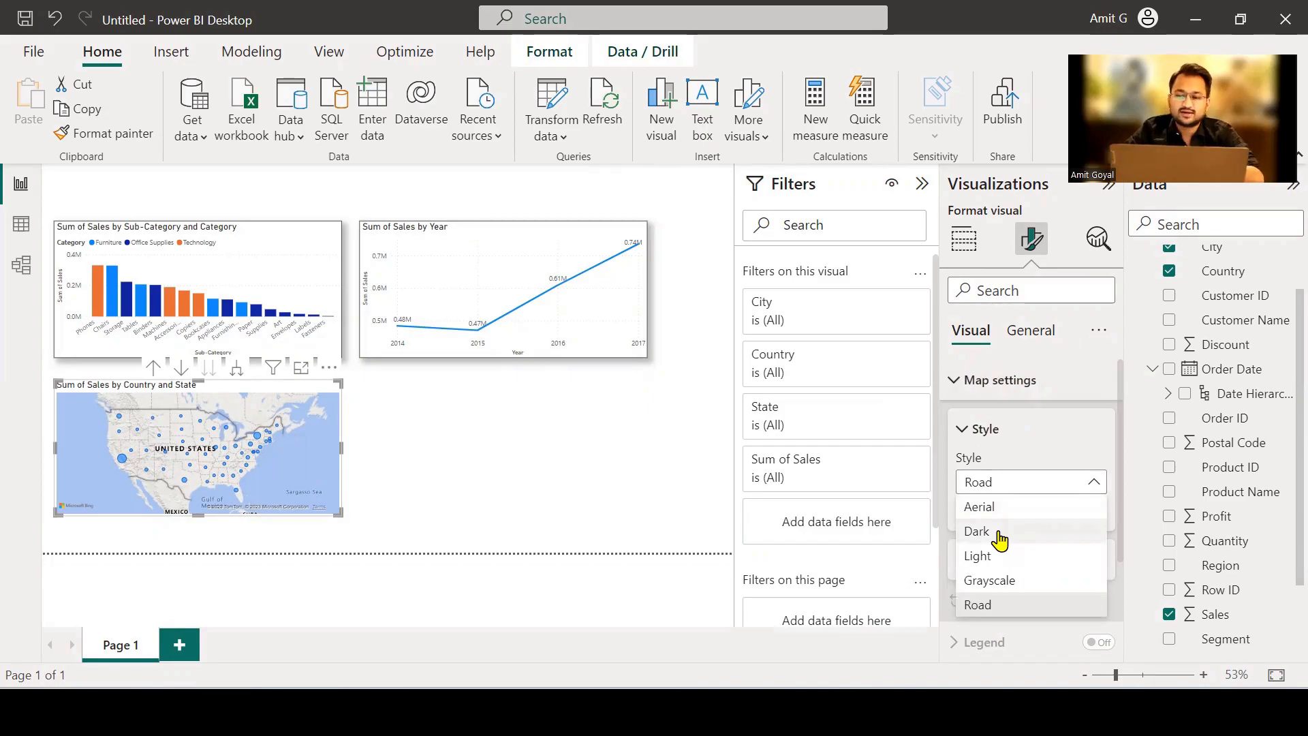
pyautogui.press('Escape')
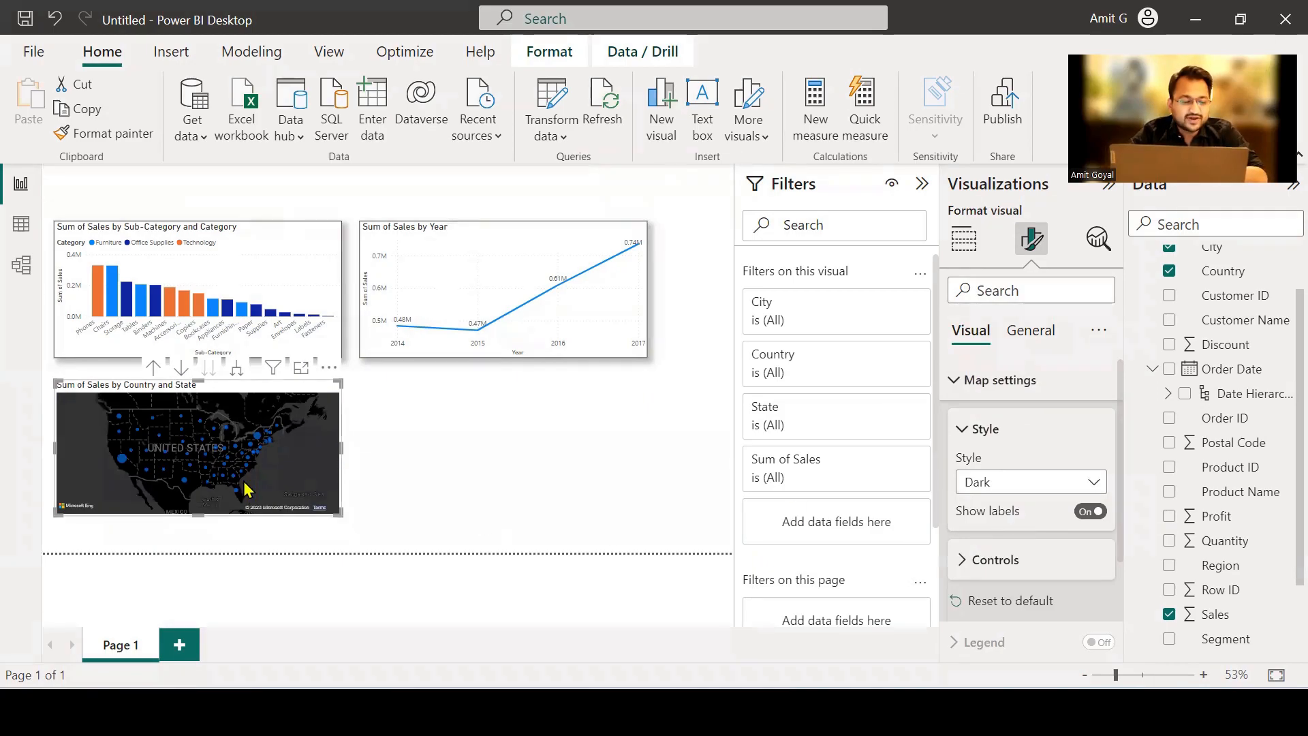
pyautogui.moveTo(199, 513); pyautogui.dragTo(197, 527)
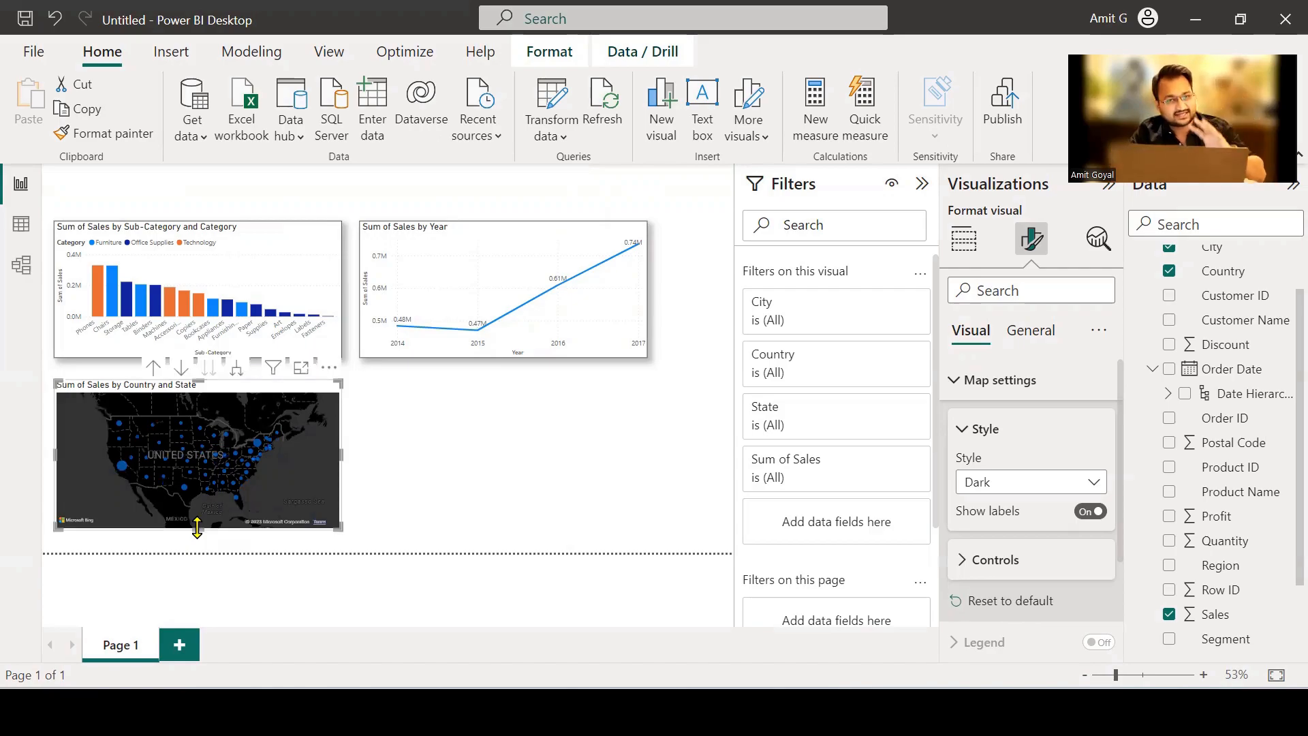
pyautogui.click(470, 448)
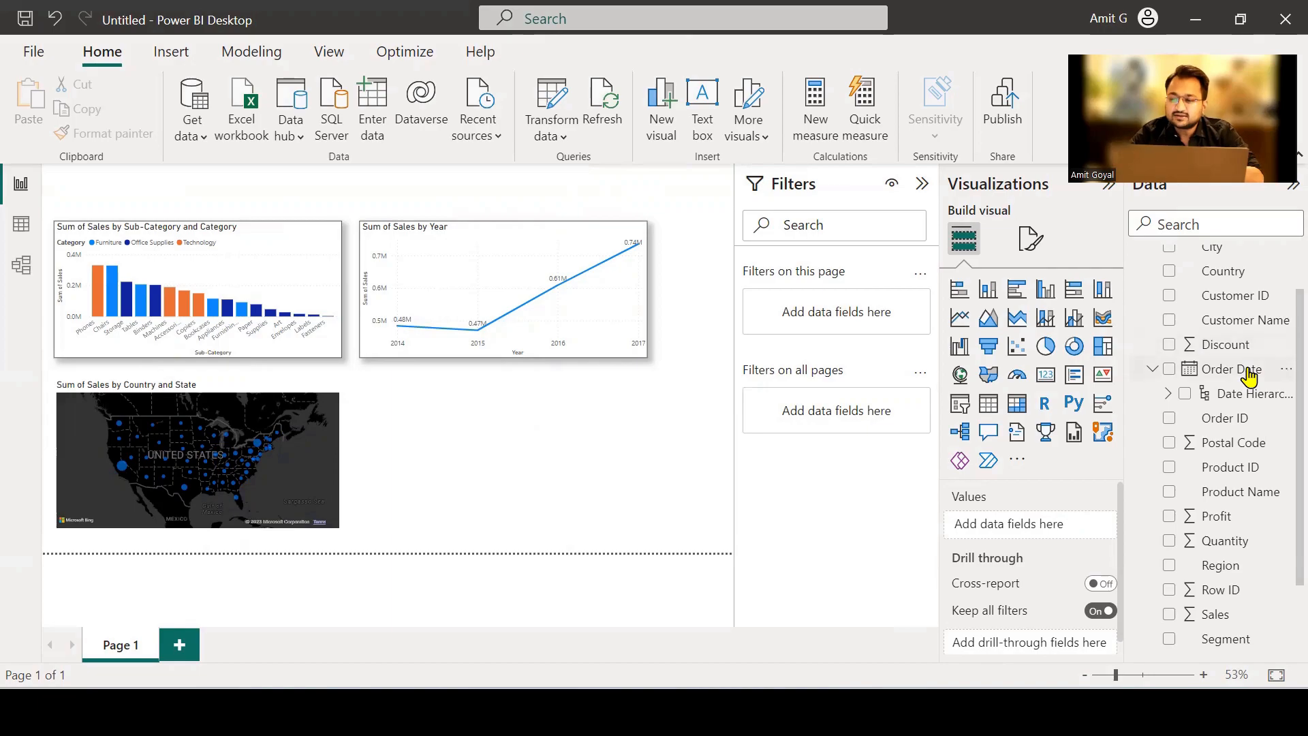
# Create a hierarchy from the Country field in the Orders table and add State to it.
pyautogui.scroll(2, 1239, 368)
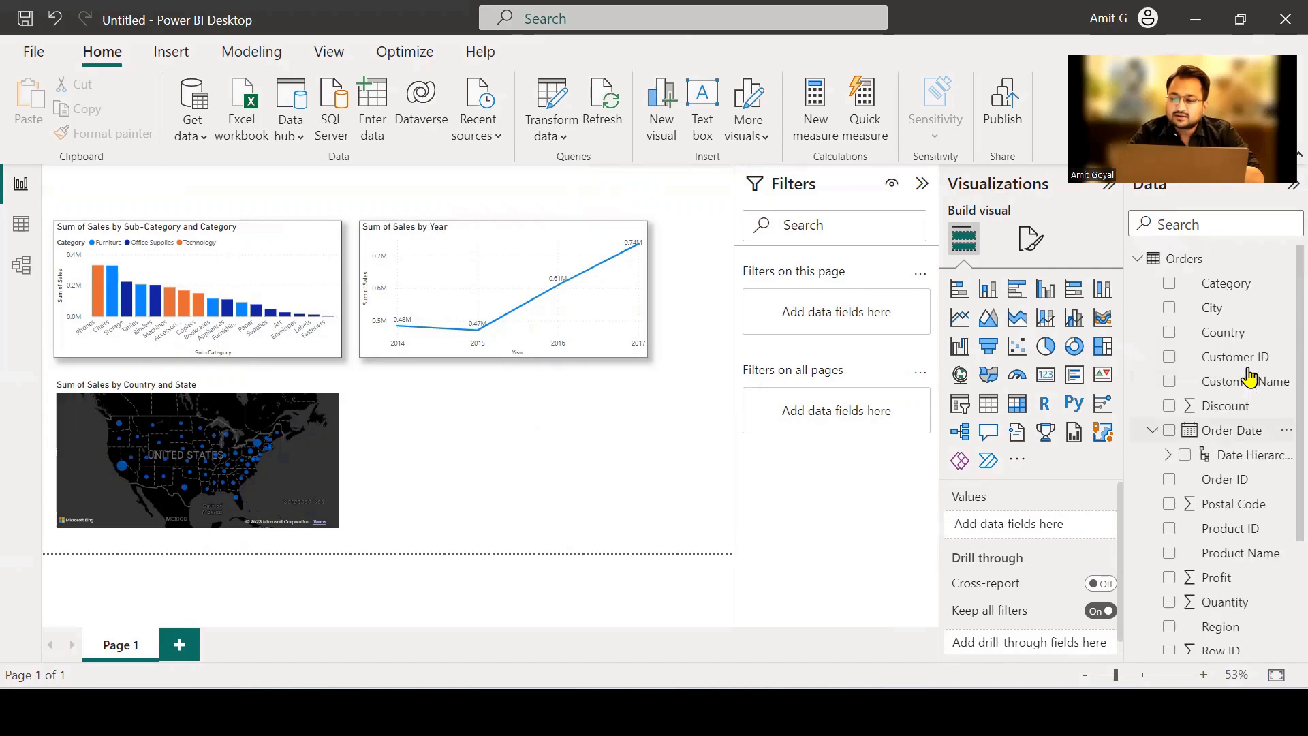
pyautogui.rightClick(1223, 341)
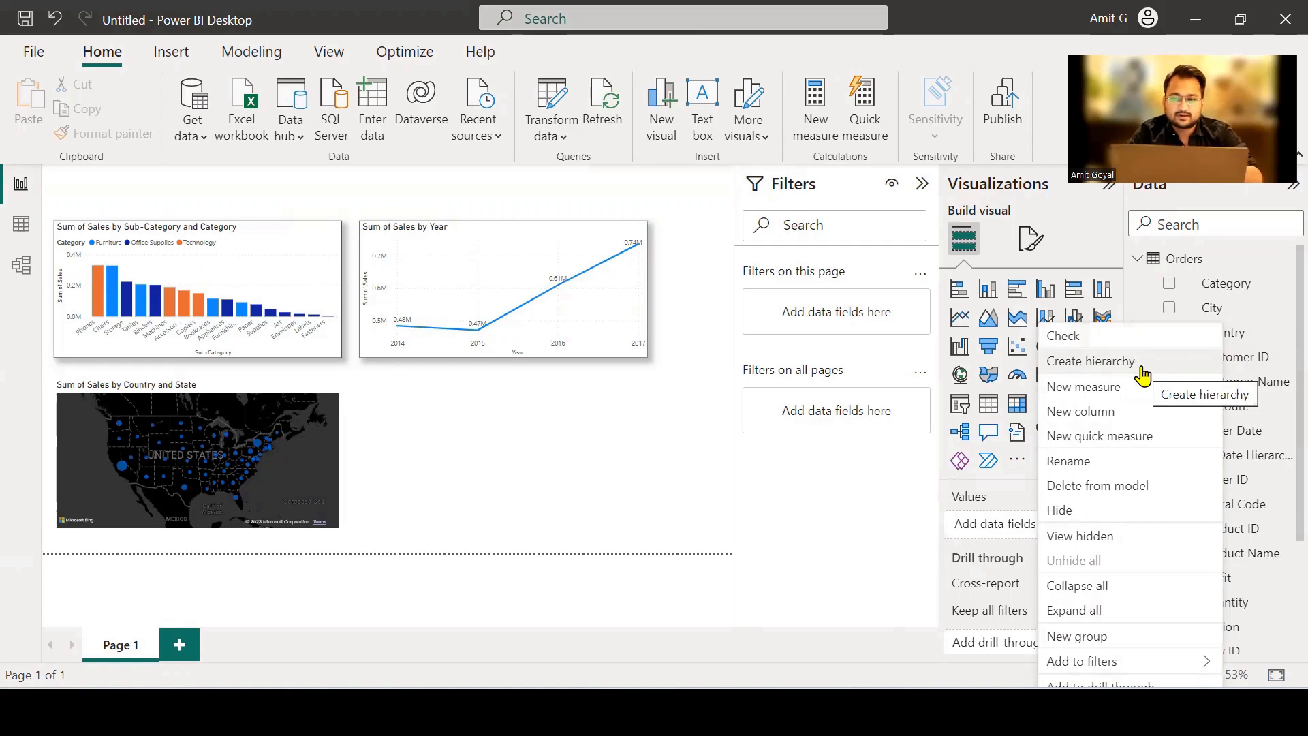
pyautogui.click(1144, 368)
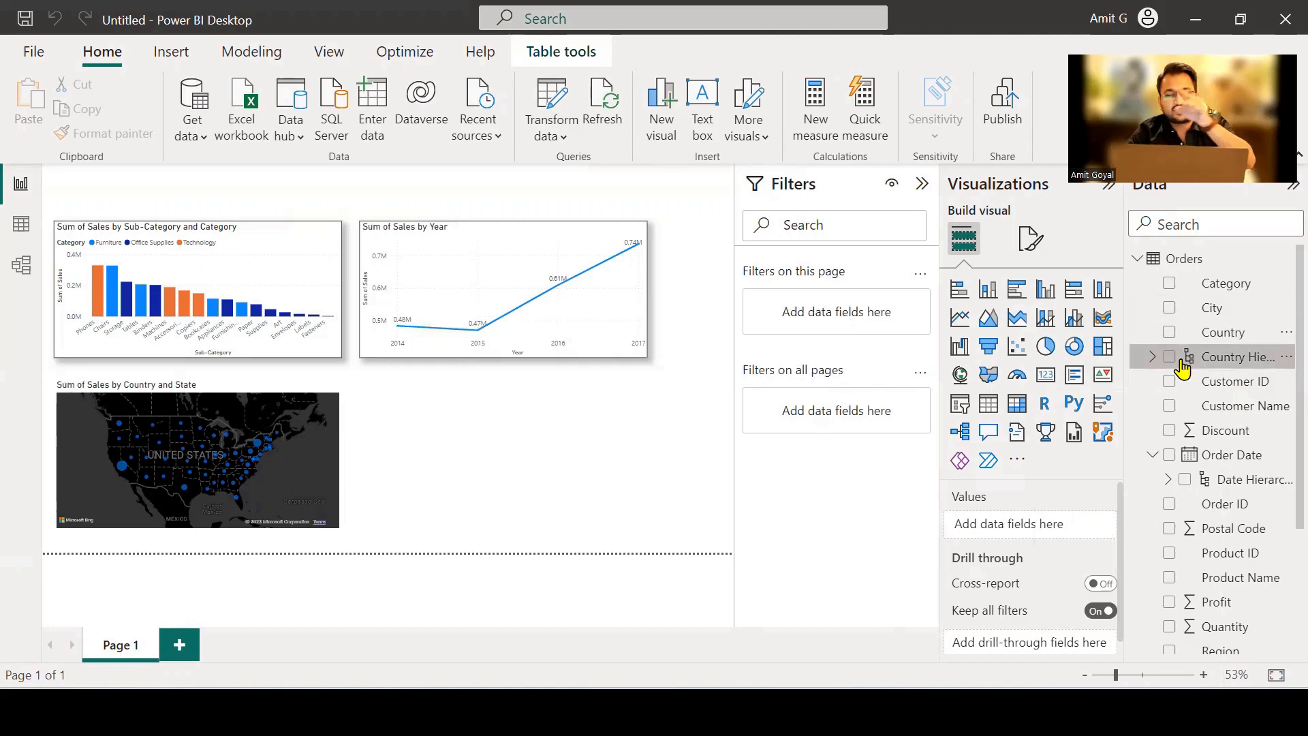
pyautogui.scroll(-3, 1240, 515)
pyautogui.scroll(-2, 1240, 511)
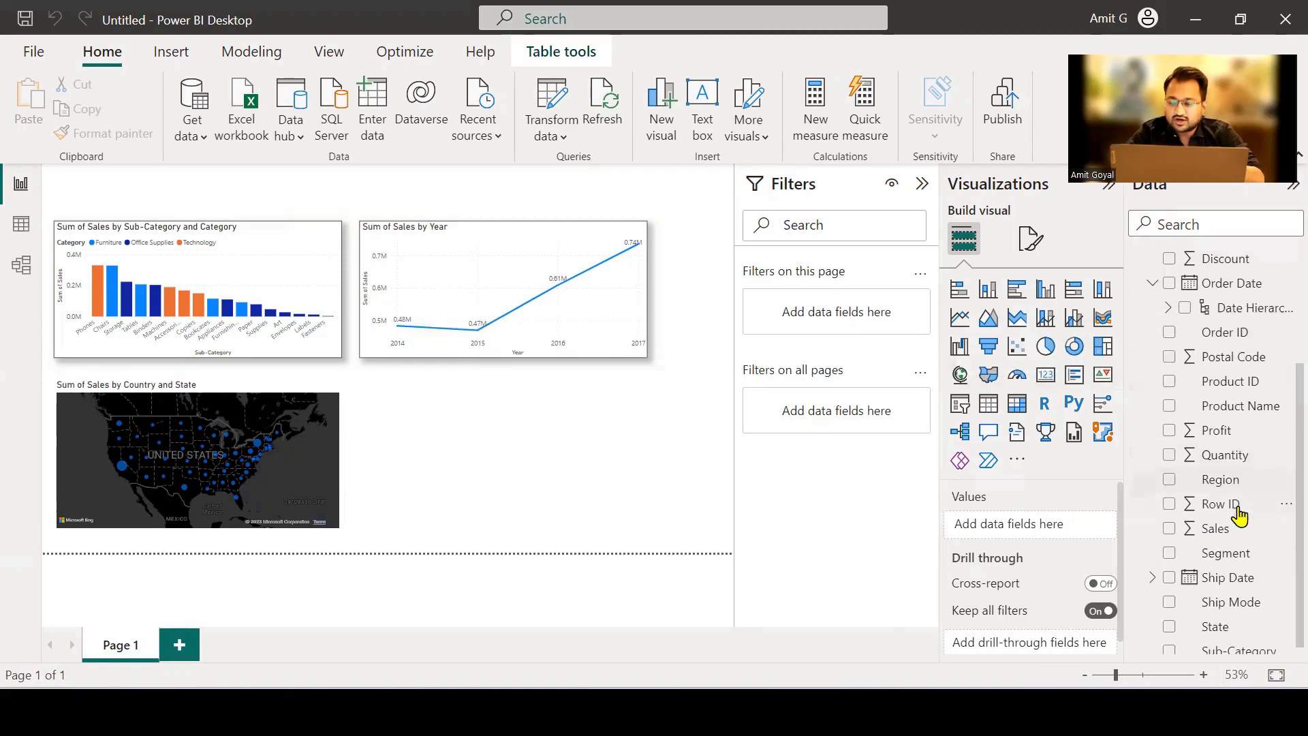
pyautogui.rightClick(1223, 621)
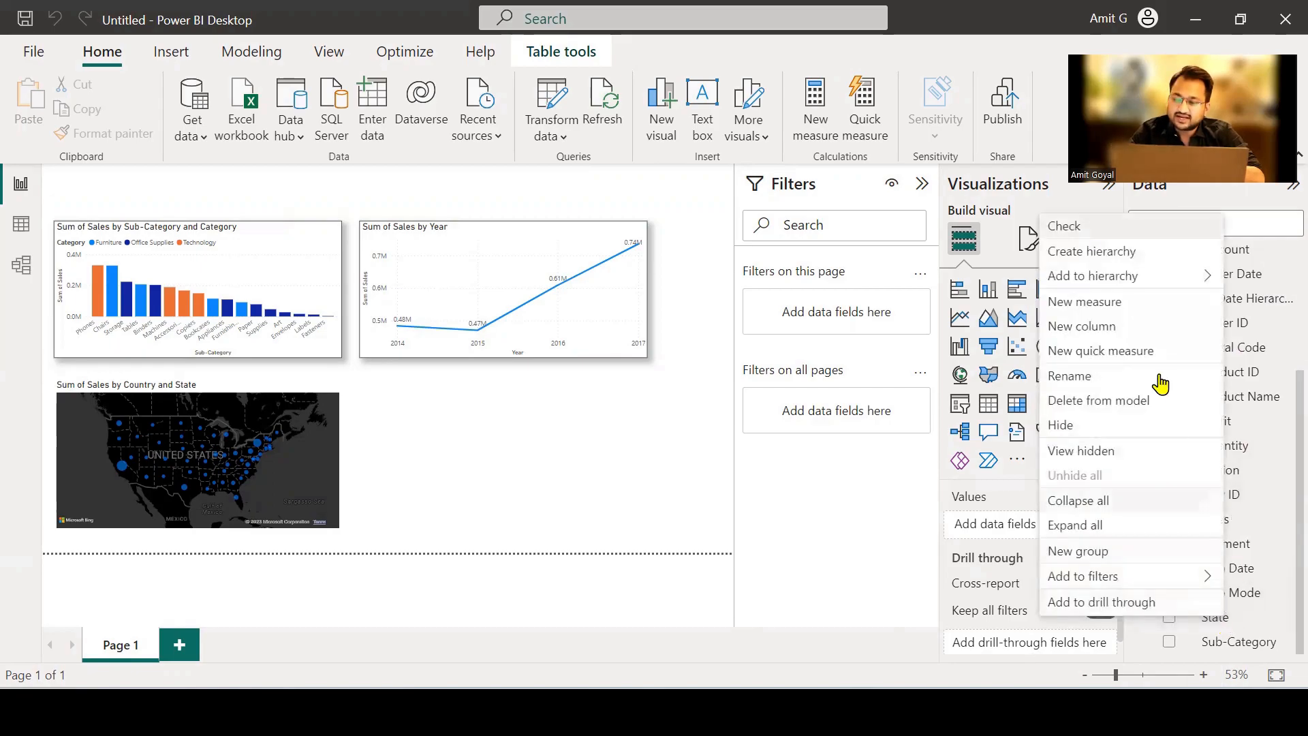
pyautogui.moveTo(1153, 284)
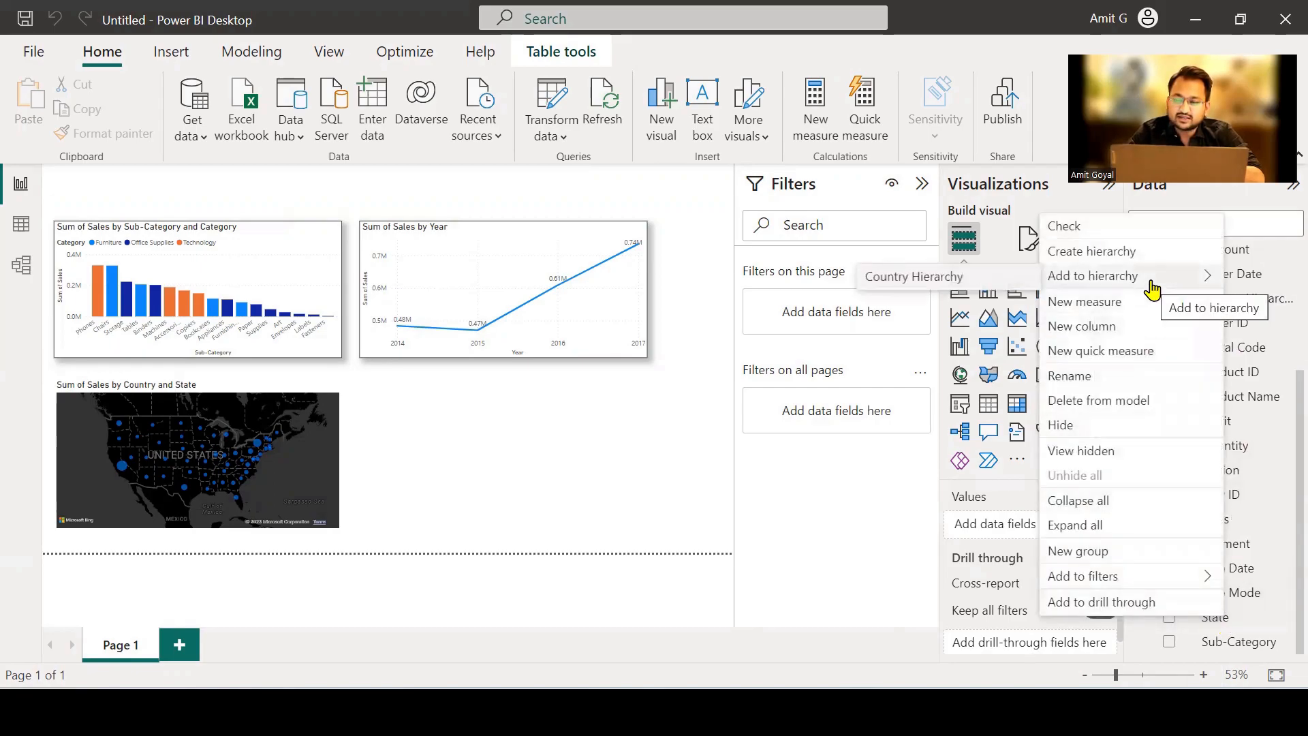
pyautogui.click(1011, 279)
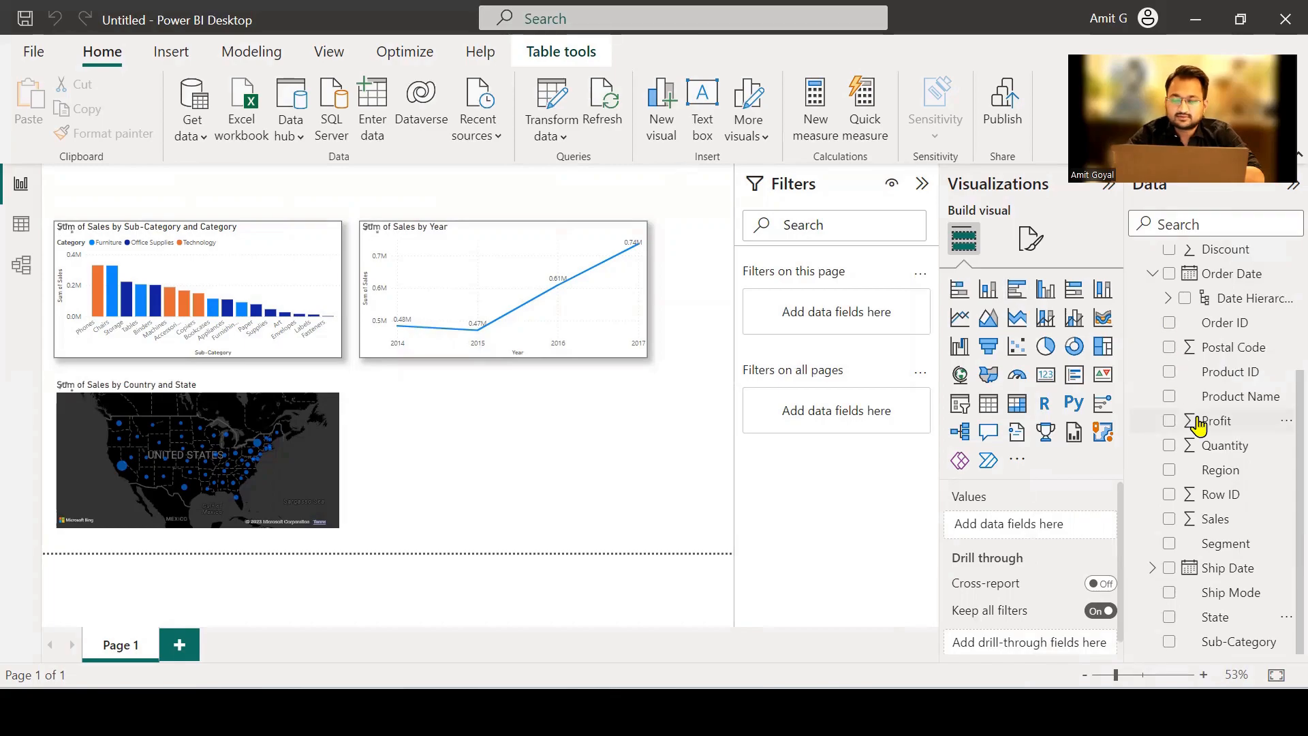
# Add the City field to Country Hierarchy as its lowest level.
pyautogui.scroll(3, 1198, 425)
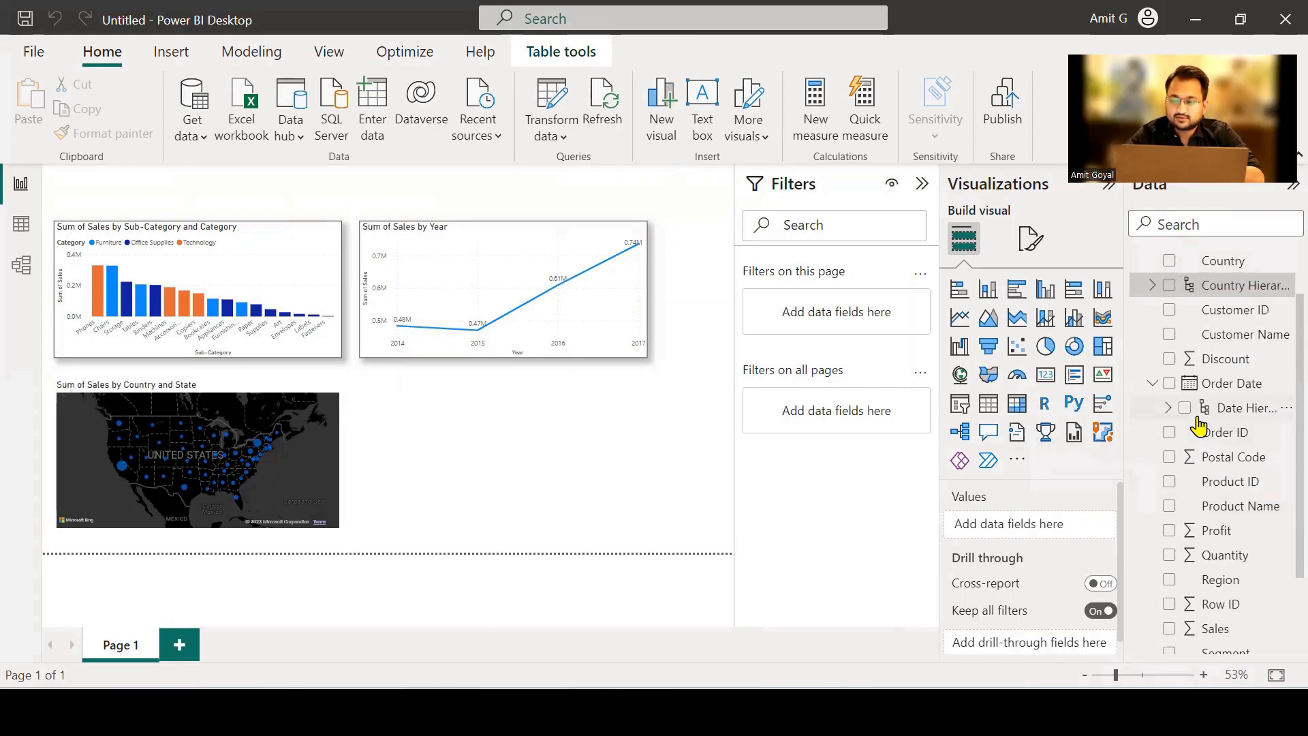
pyautogui.scroll(-3, 1200, 426)
pyautogui.scroll(5, 1199, 426)
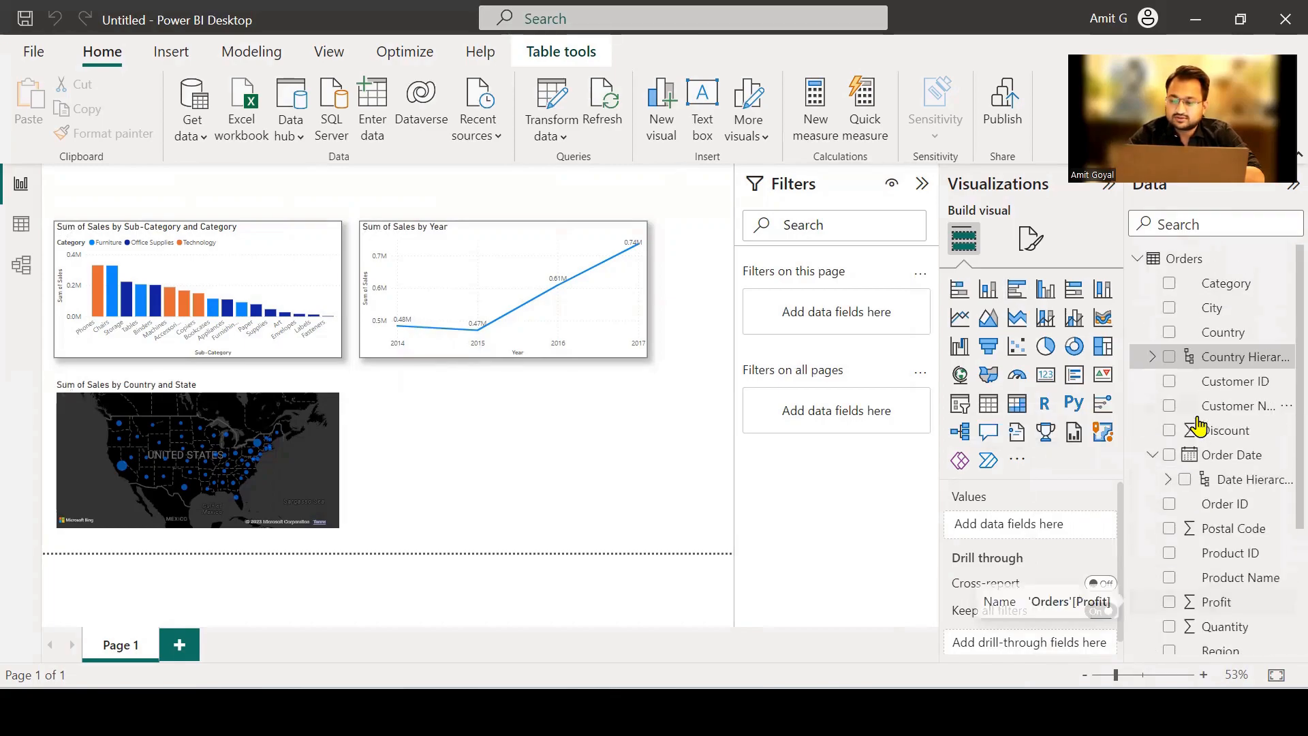
pyautogui.rightClick(1211, 308)
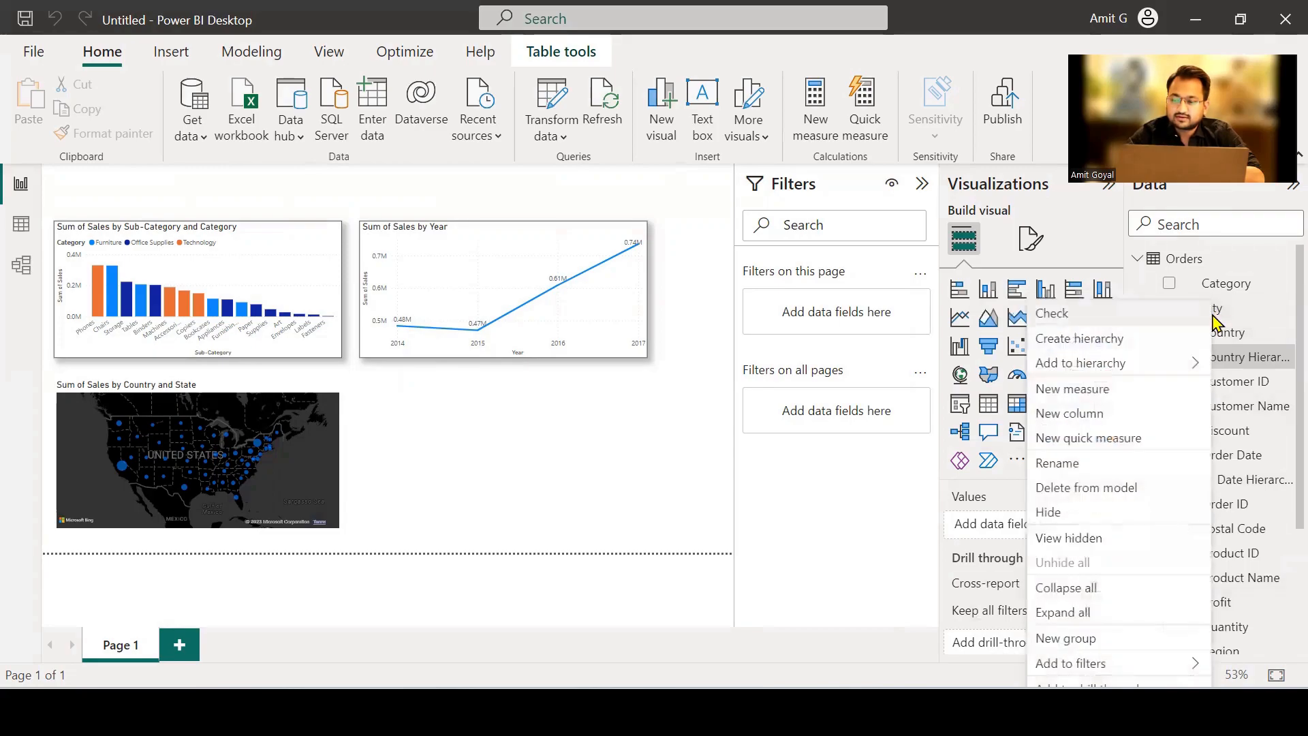
pyautogui.moveTo(1150, 364)
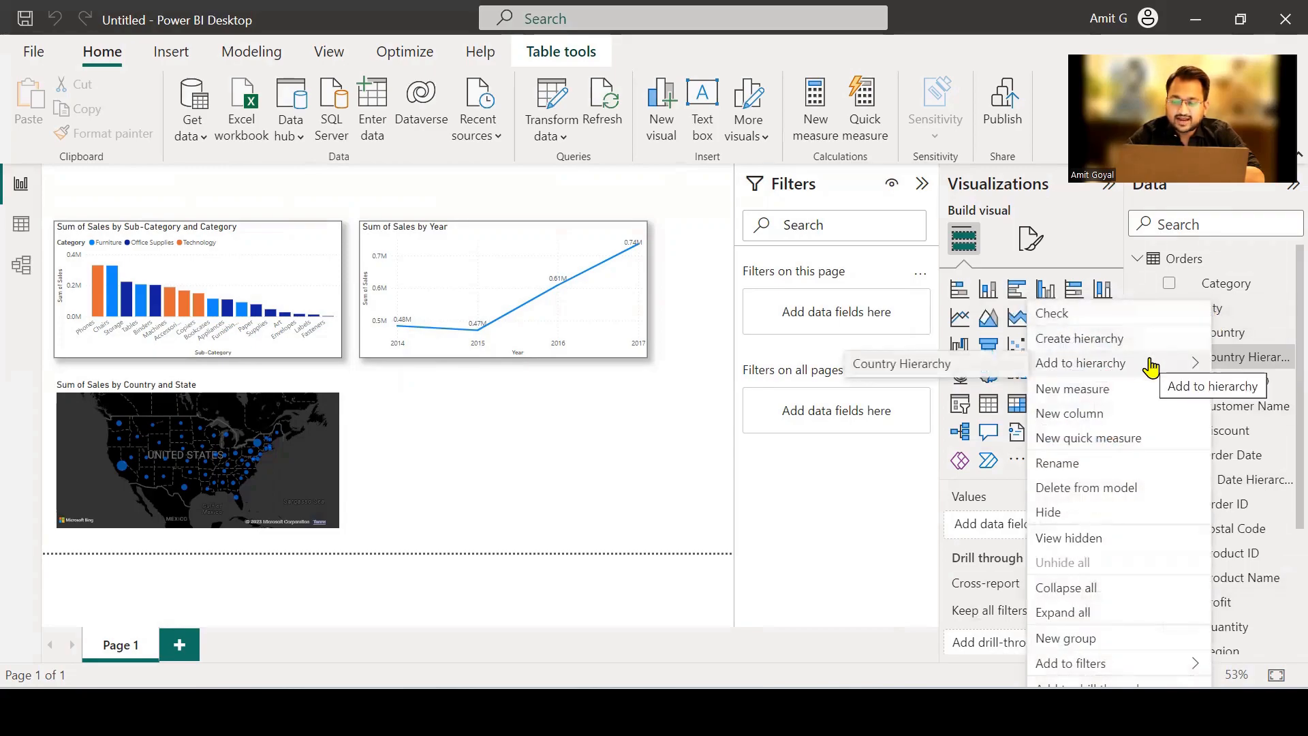
pyautogui.click(984, 368)
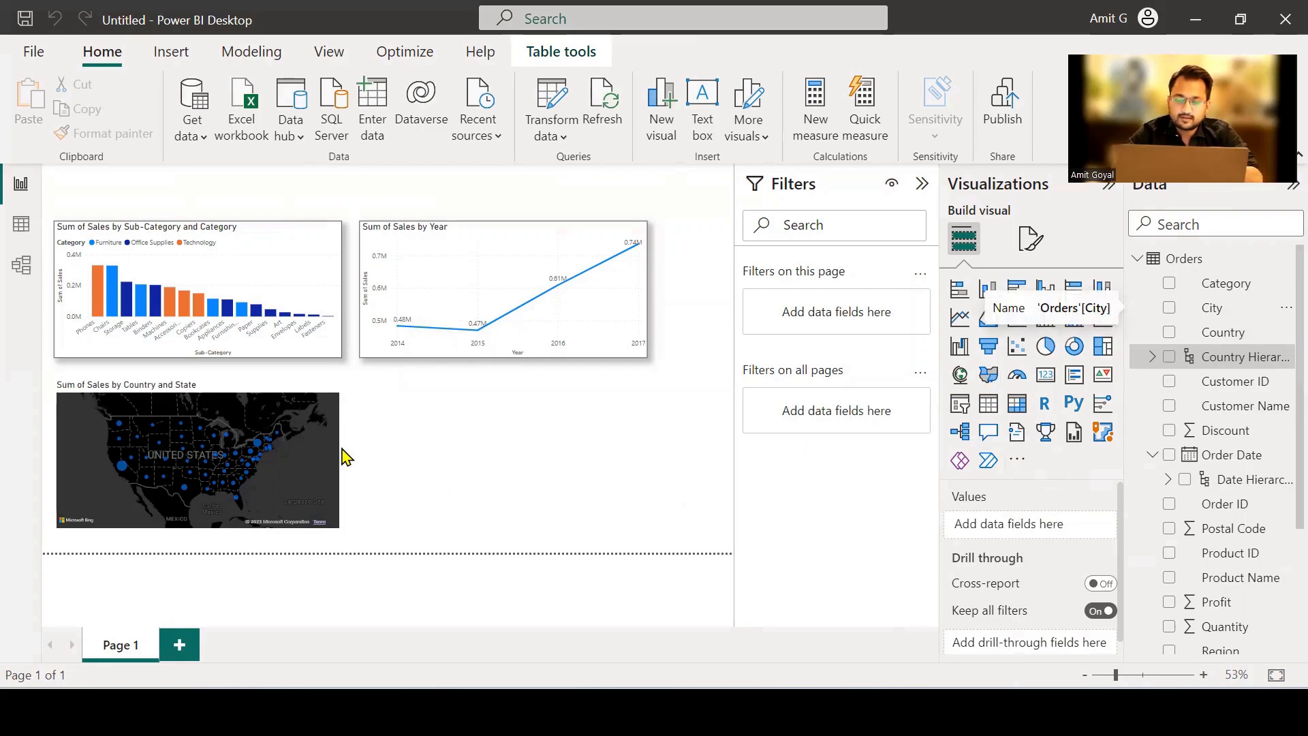
# Replace the separate Country, State and City fields in the map's Location with Country Hierarchy, and expand it to the State level.
pyautogui.click(266, 403)
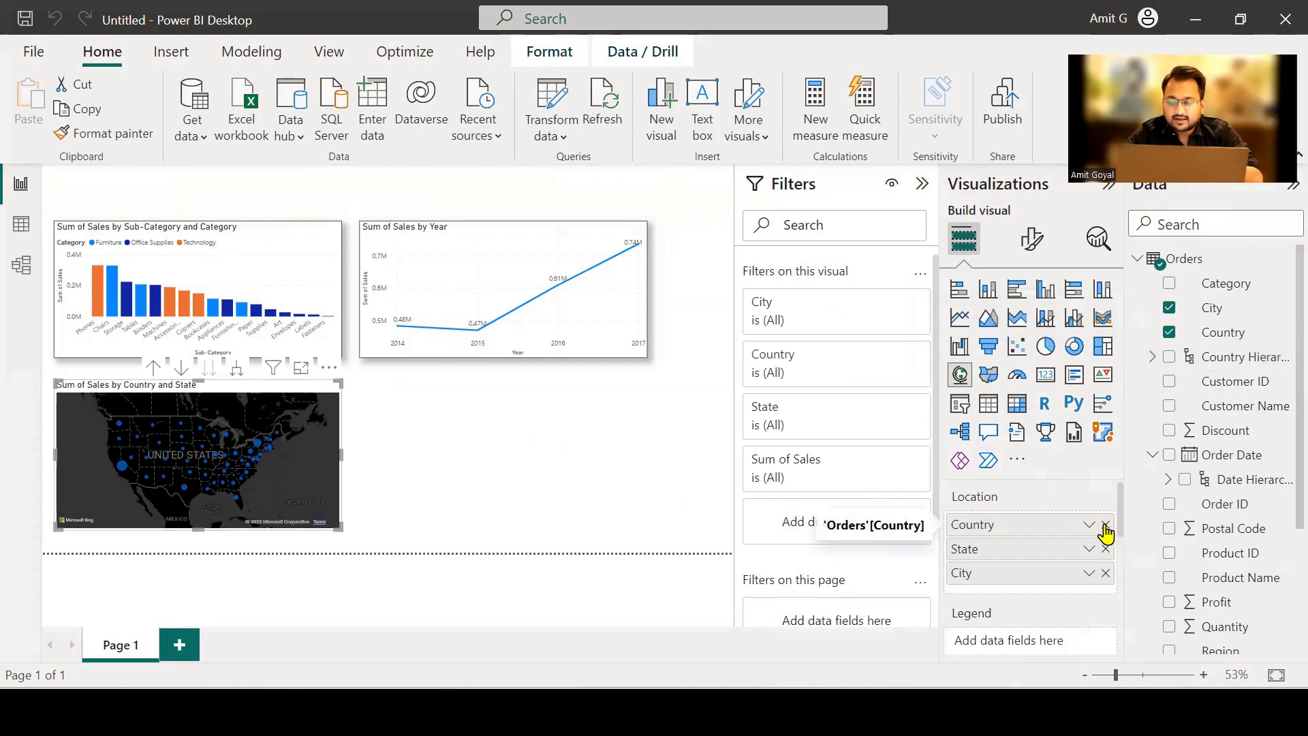
pyautogui.click(1106, 525)
pyautogui.click(1105, 525)
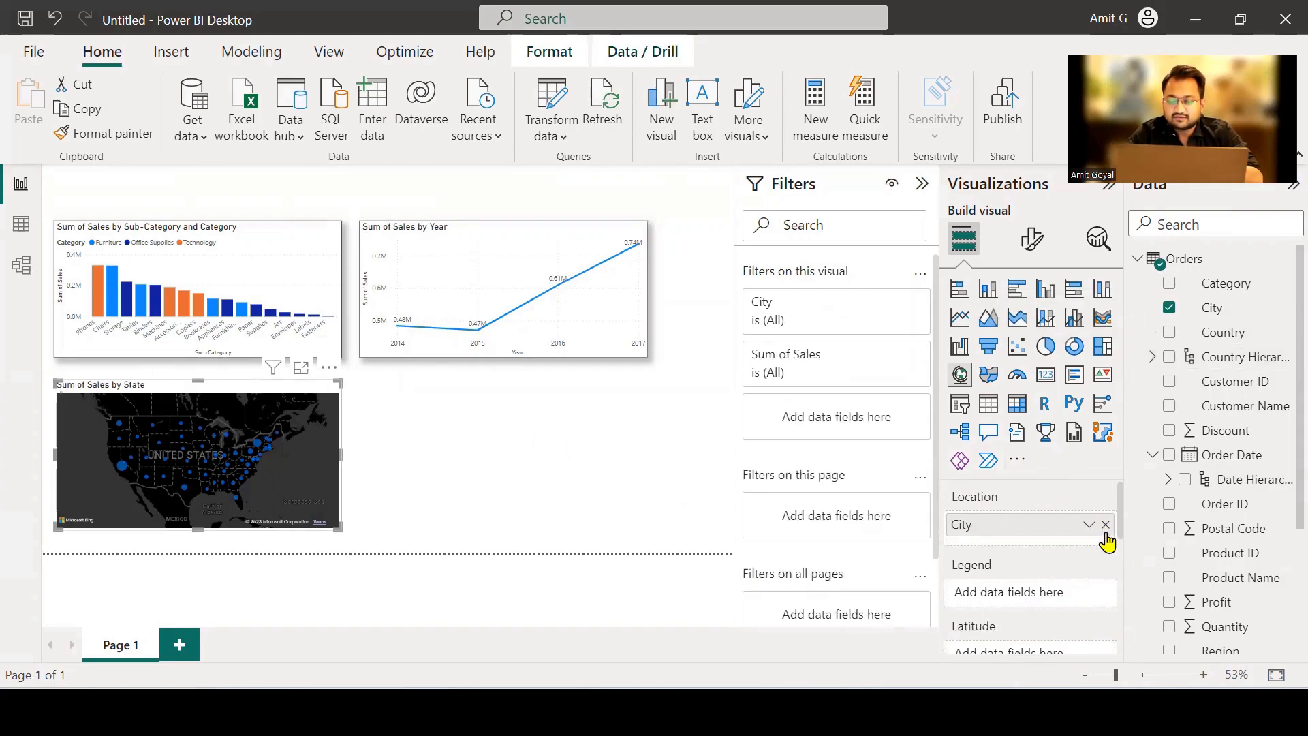
pyautogui.click(1106, 525)
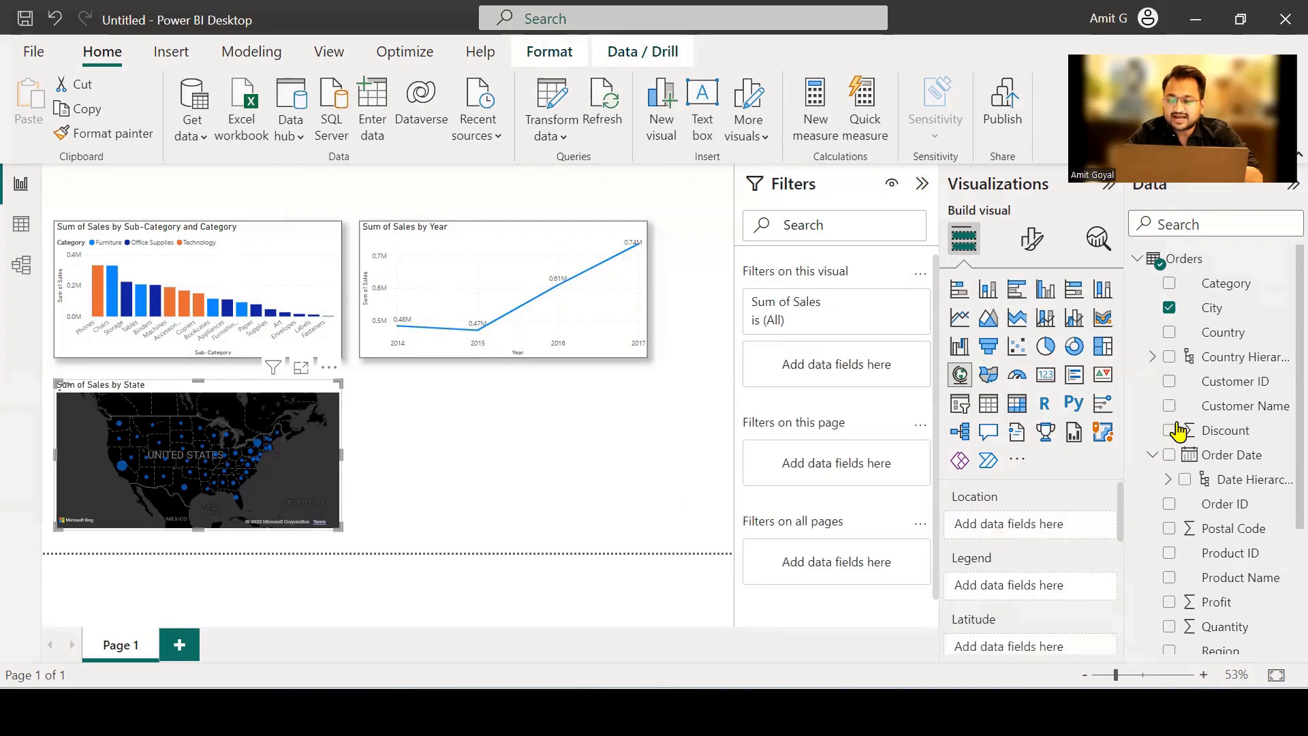
pyautogui.moveTo(1234, 358); pyautogui.dragTo(1052, 538)
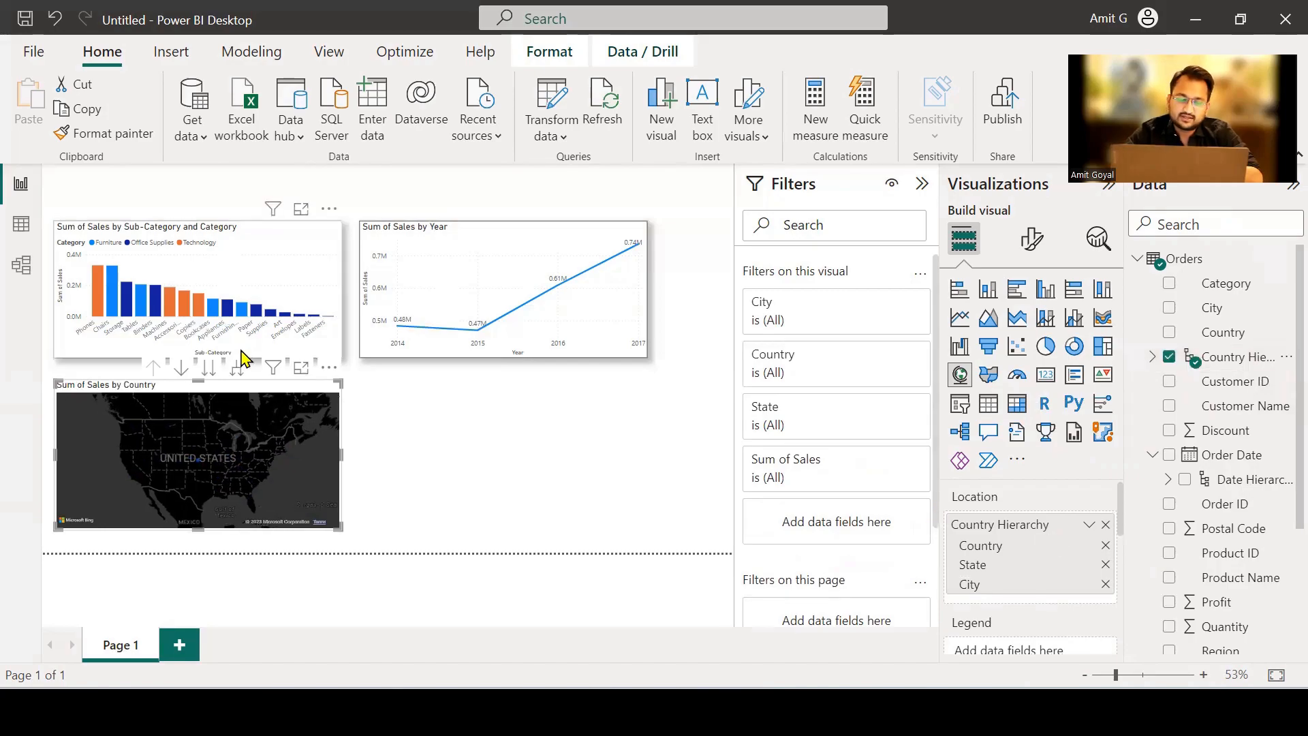
pyautogui.click(236, 373)
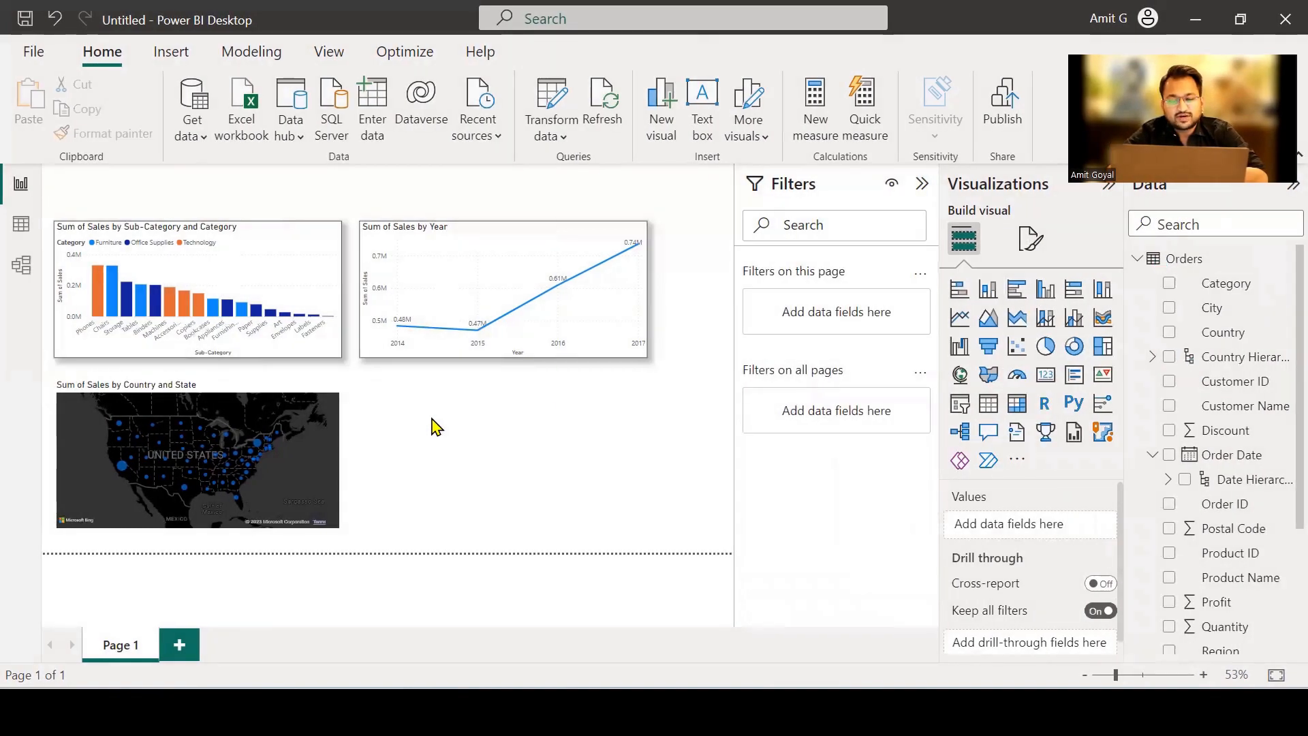
# Insert a donut chart with Segment as the legend and Sales as the values.
pyautogui.click(1074, 348)
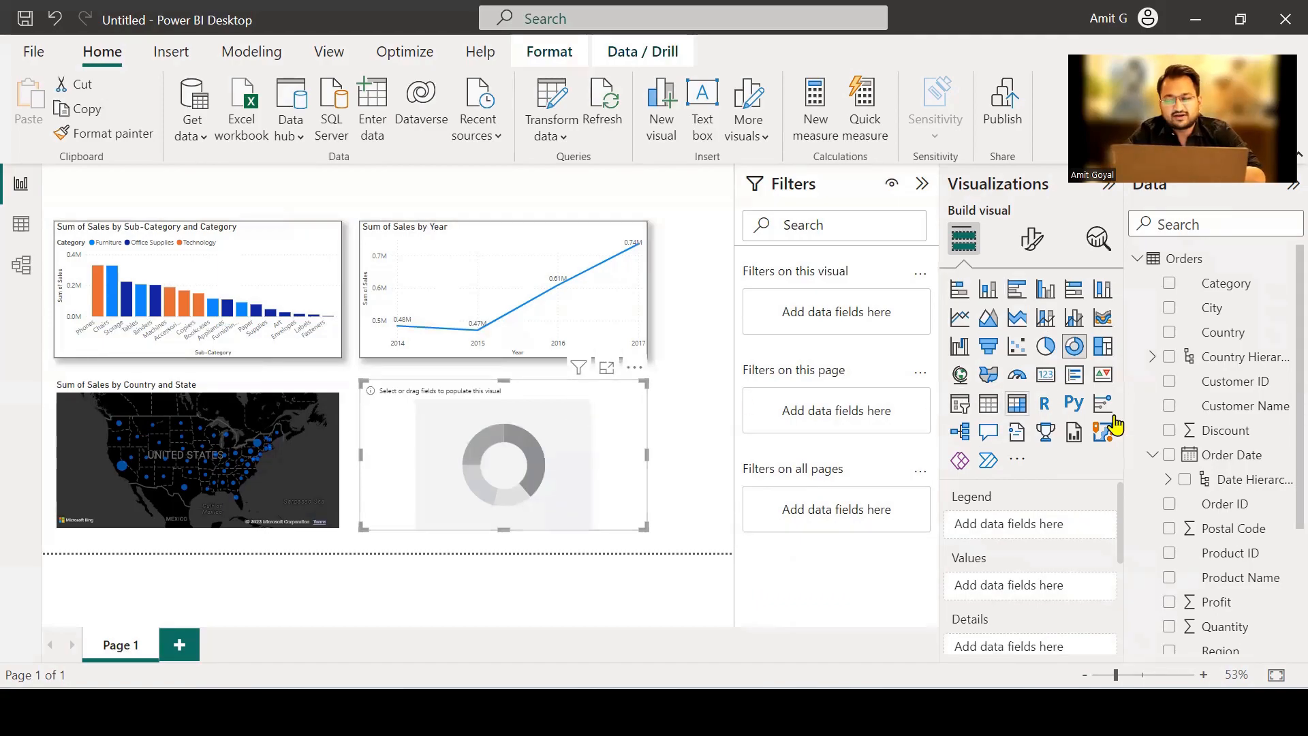
pyautogui.scroll(-4, 1224, 462)
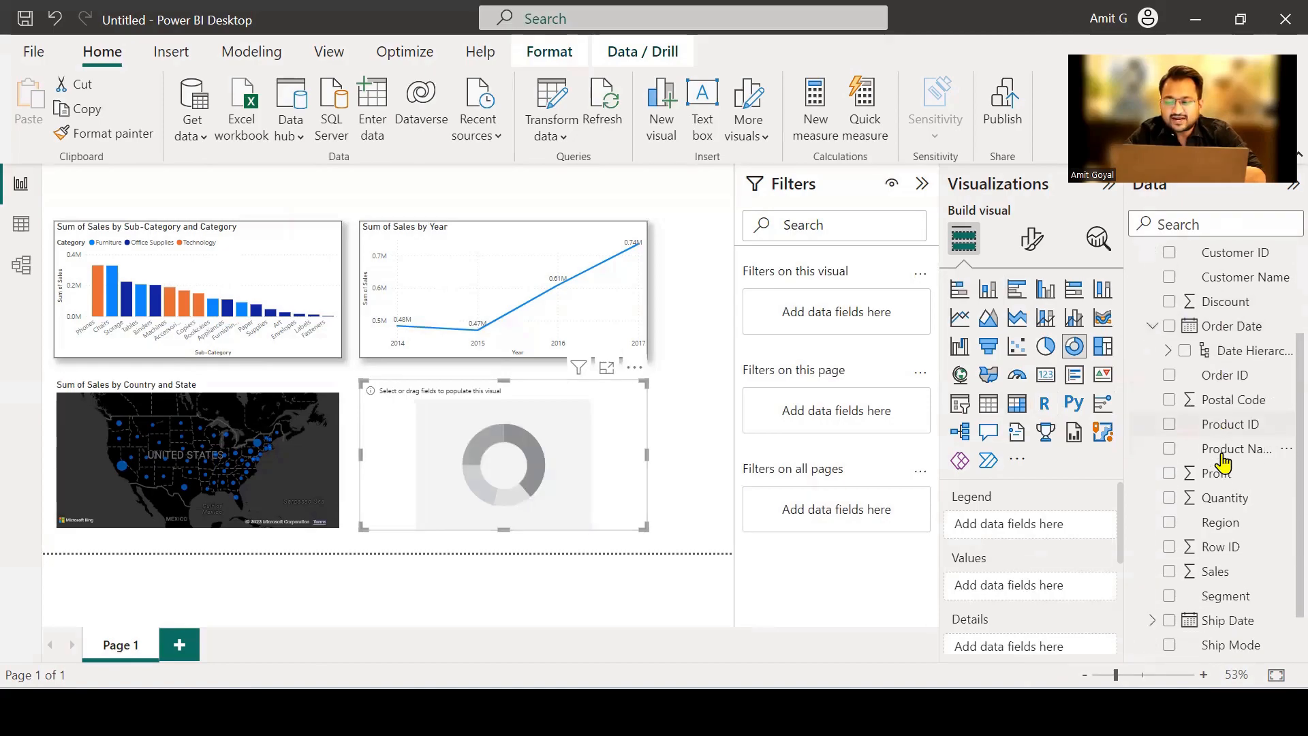
pyautogui.moveTo(1225, 598); pyautogui.dragTo(1055, 530)
pyautogui.moveTo(1224, 567); pyautogui.dragTo(1072, 602)
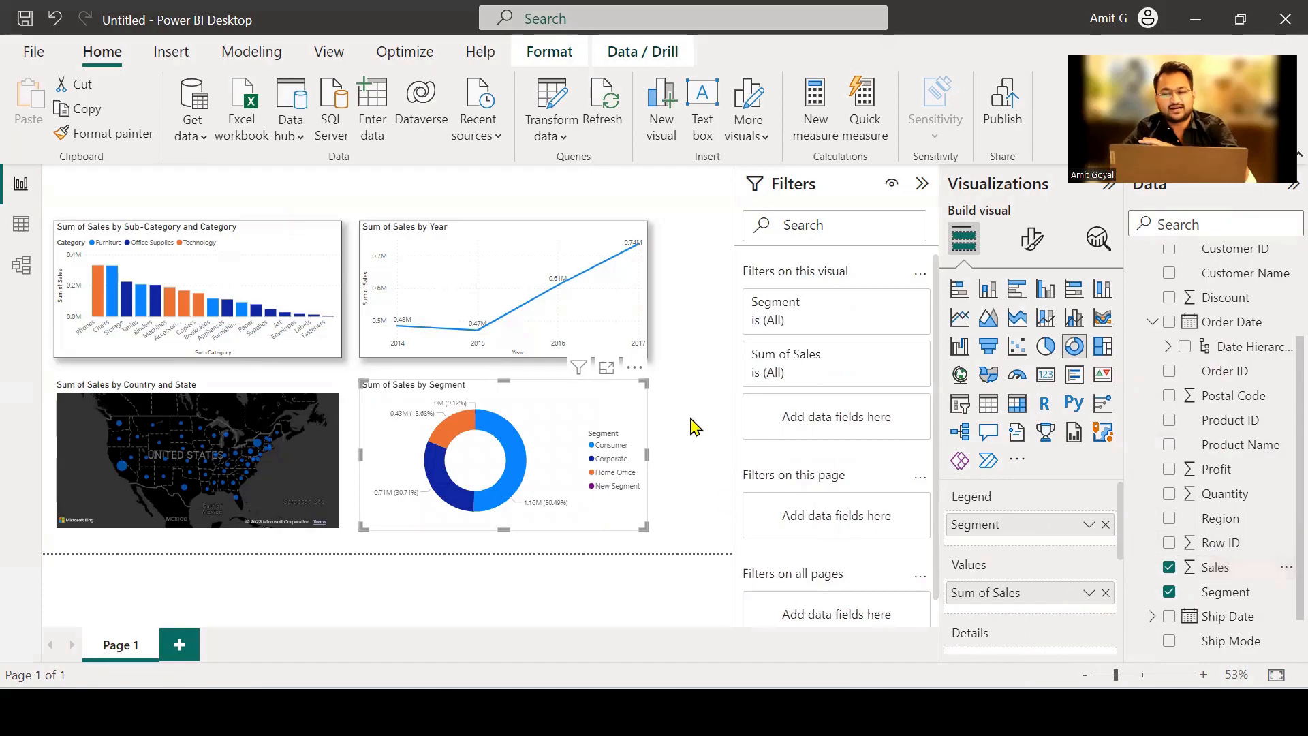
# Copy the column chart's border and shadow formatting to the map, and from the map to the donut chart, with Format Painter.
pyautogui.click(303, 245)
pyautogui.click(104, 133)
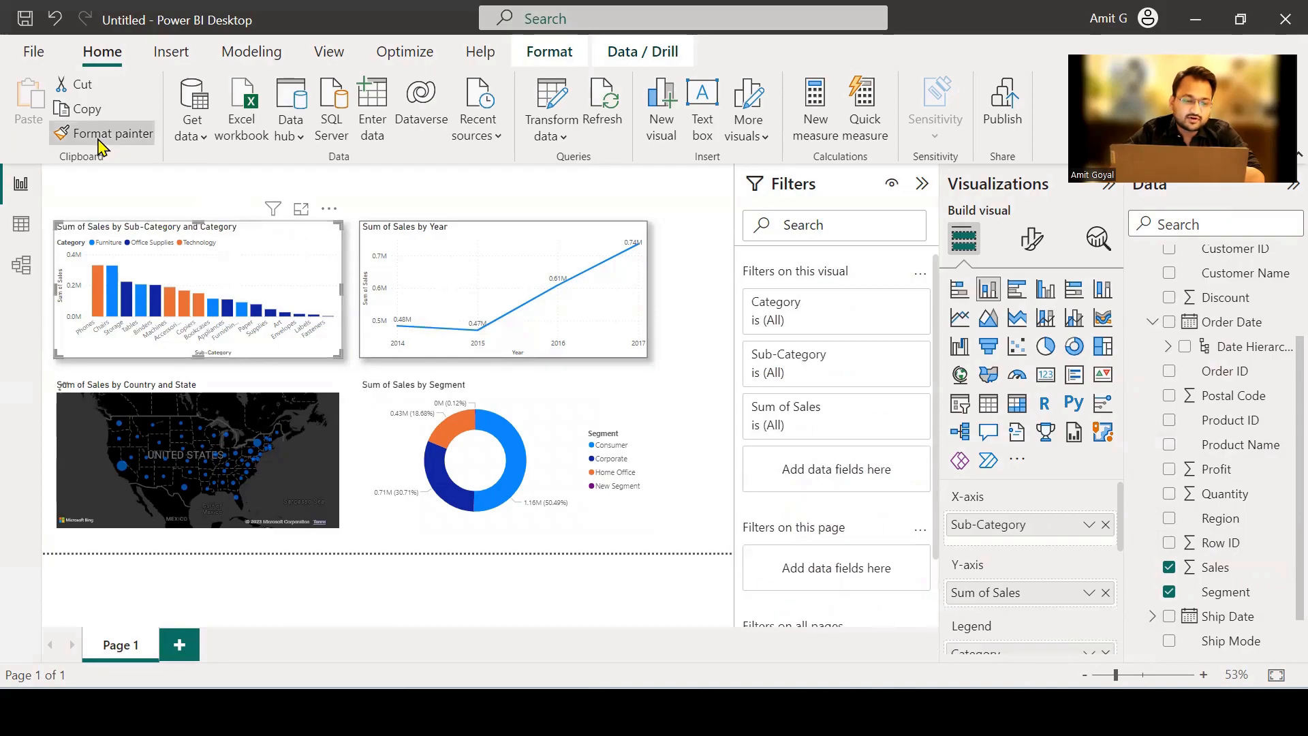
pyautogui.click(284, 408)
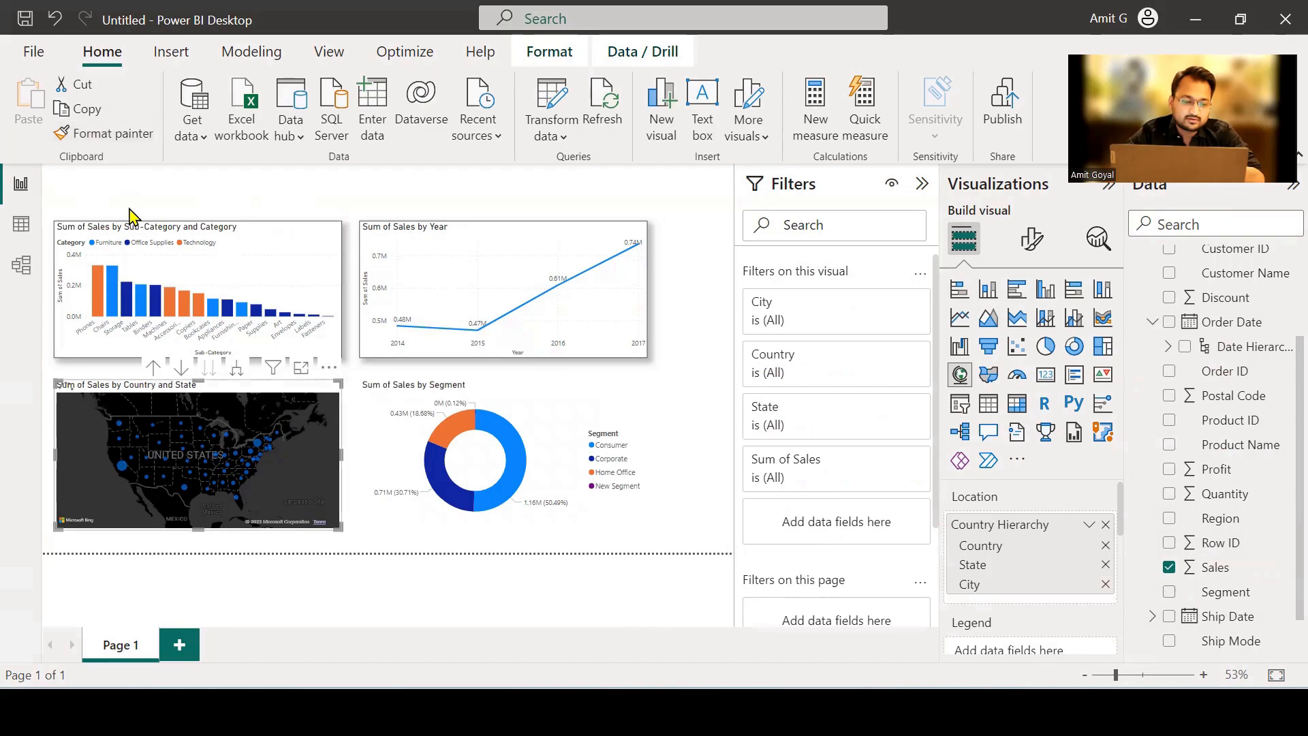
pyautogui.click(118, 141)
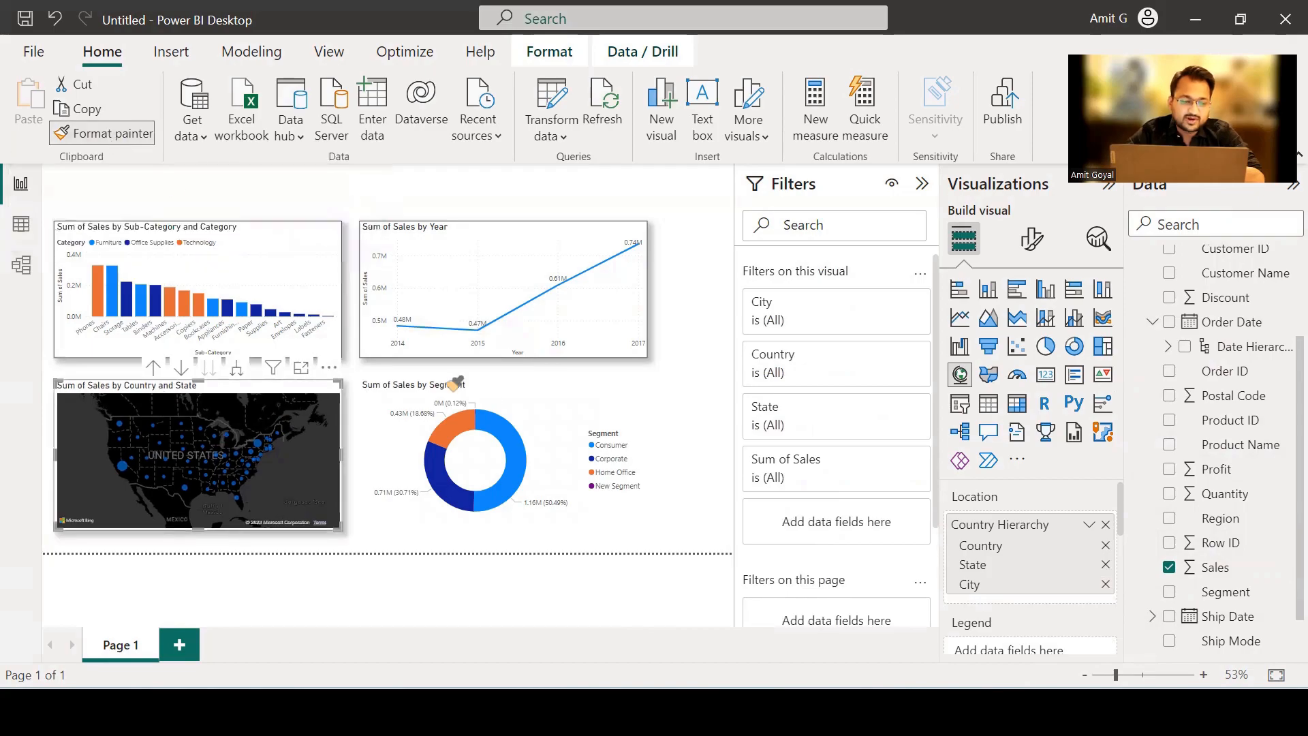
pyautogui.click(527, 403)
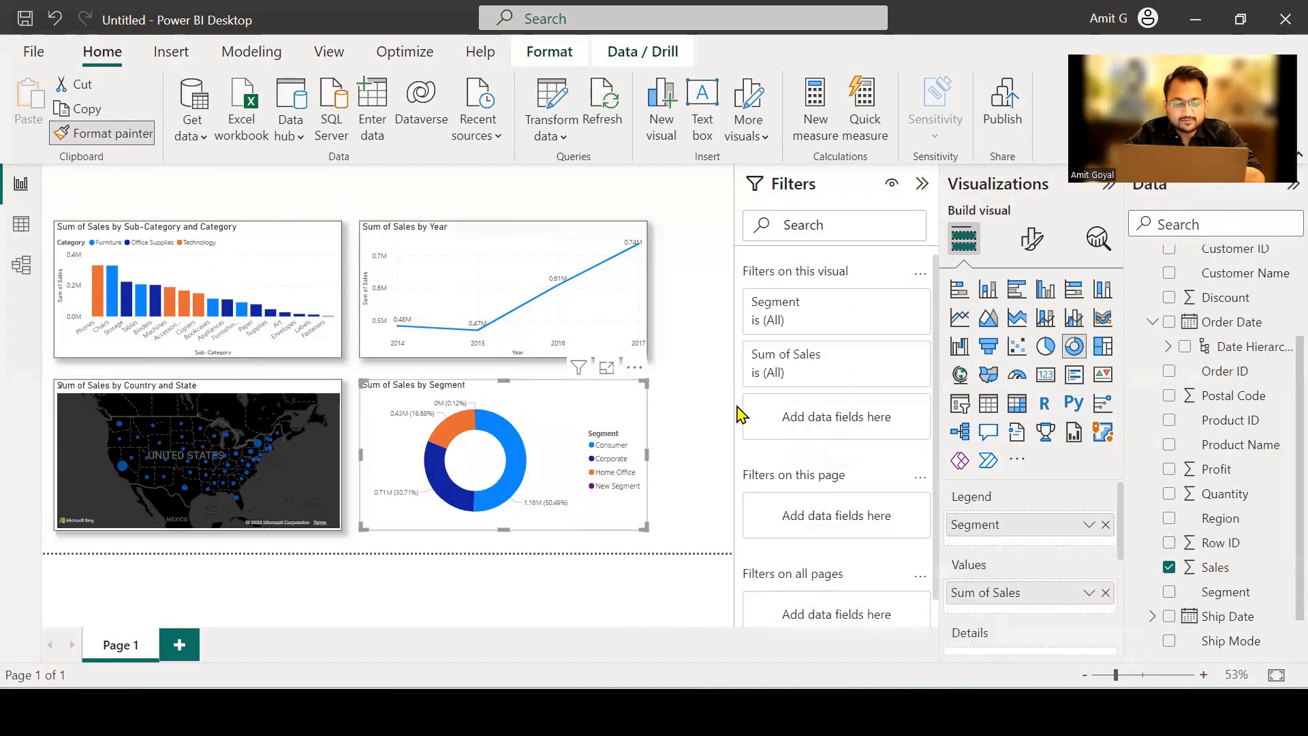
pyautogui.click(693, 407)
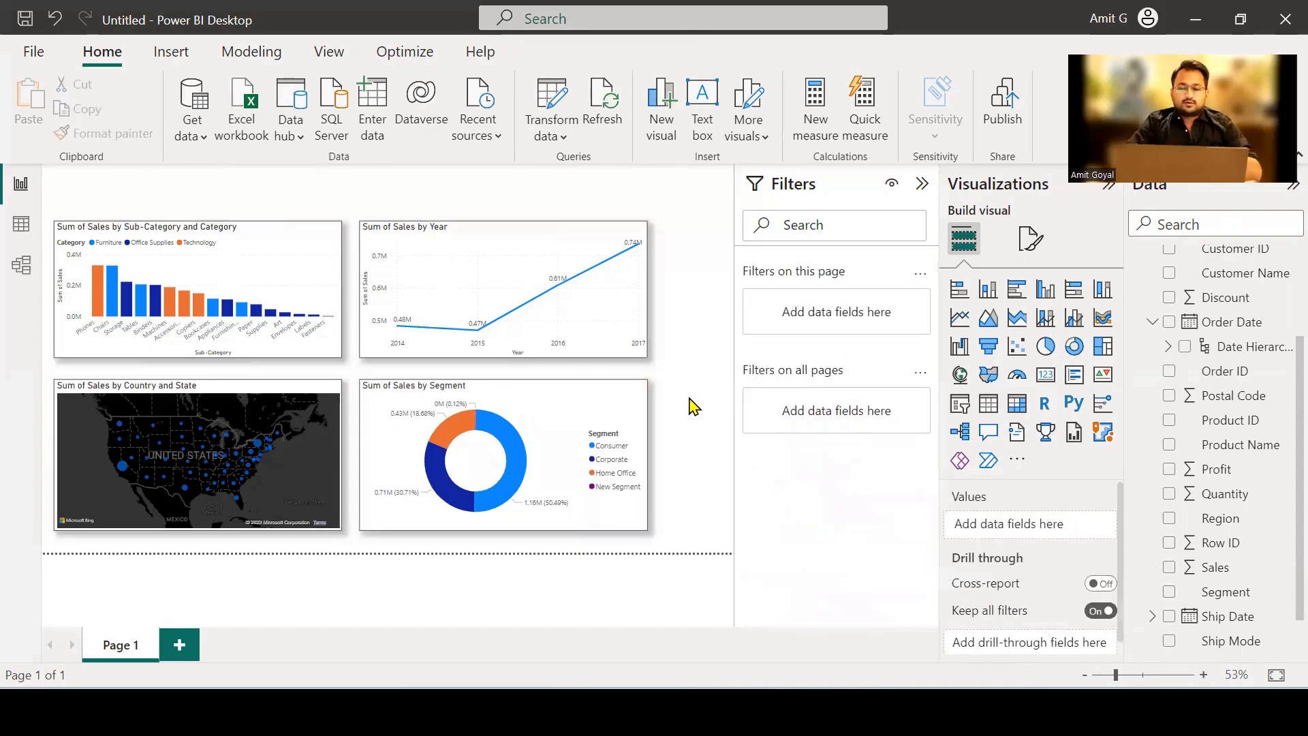